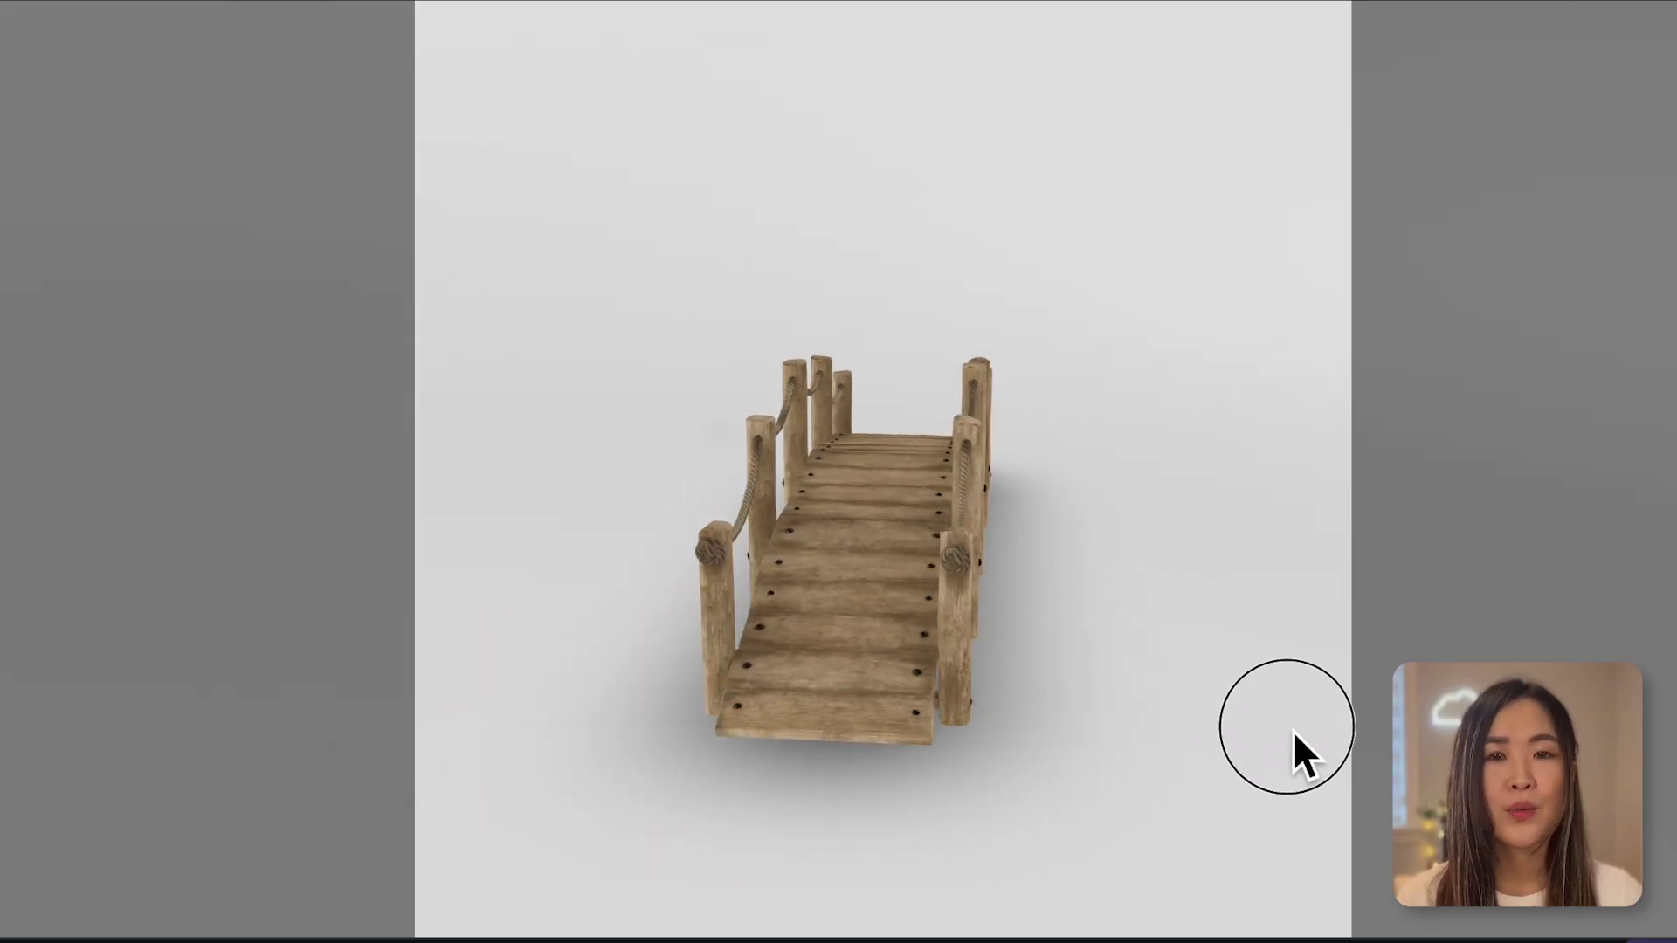
{"action": "left_click_drag", "start_coordinate": [1291, 749], "coordinate": [704, 861]}
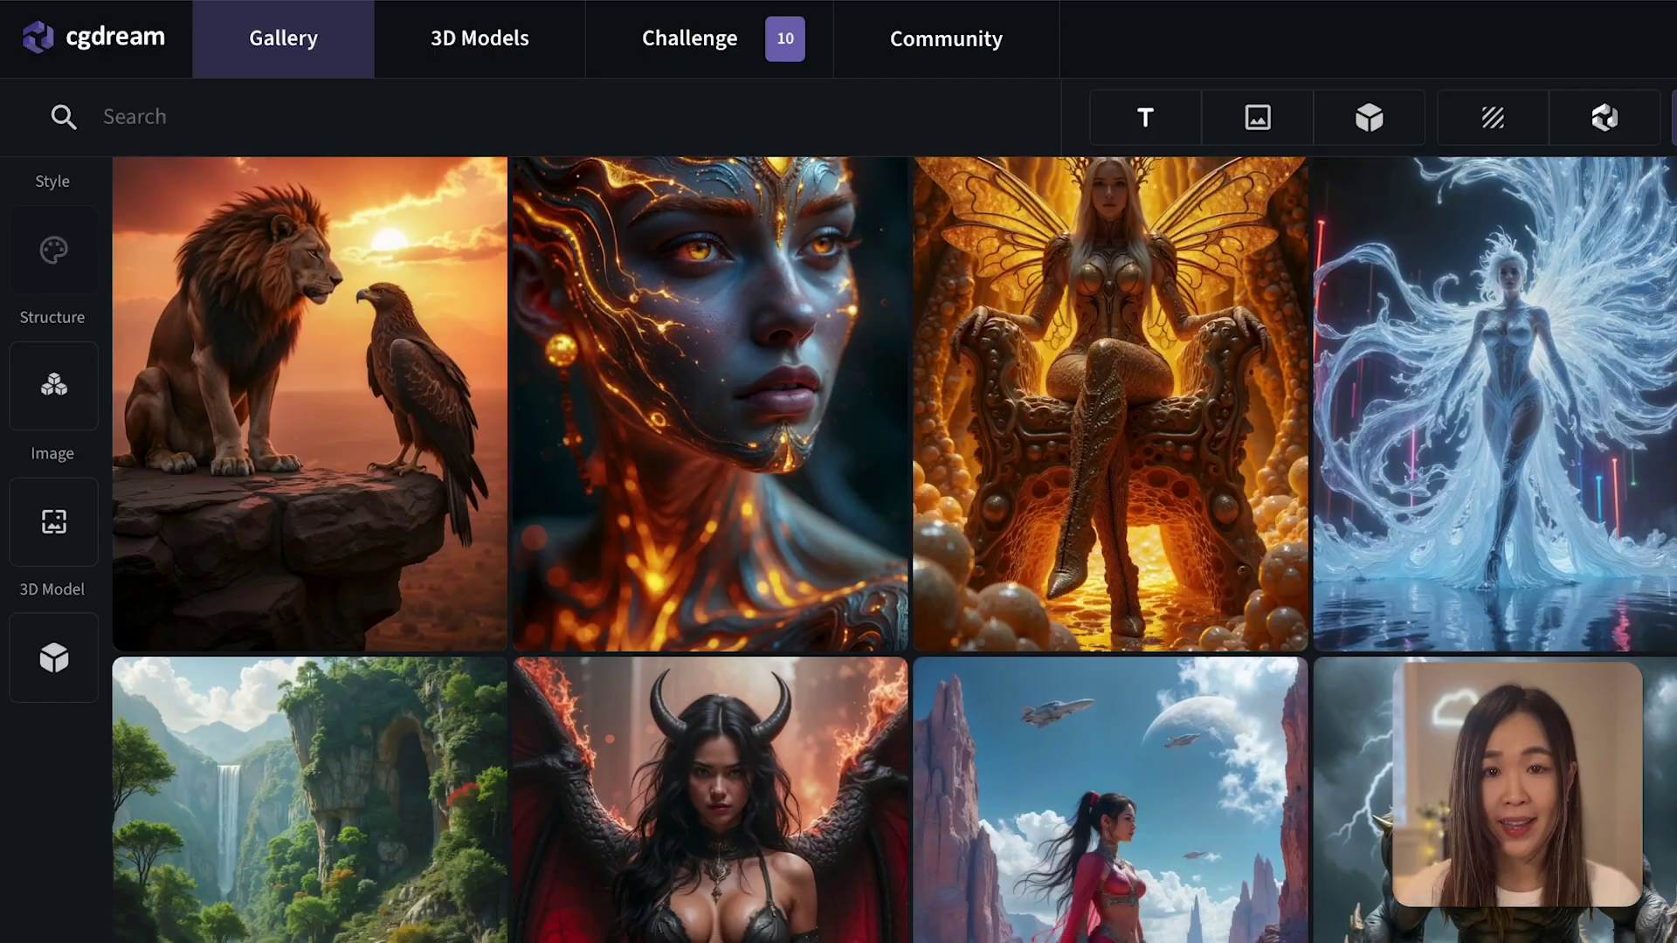
- Browse the generated images in the gallery
{"action": "scroll", "coordinate": [894, 551], "scroll_direction": "down", "scroll_amount": 4}
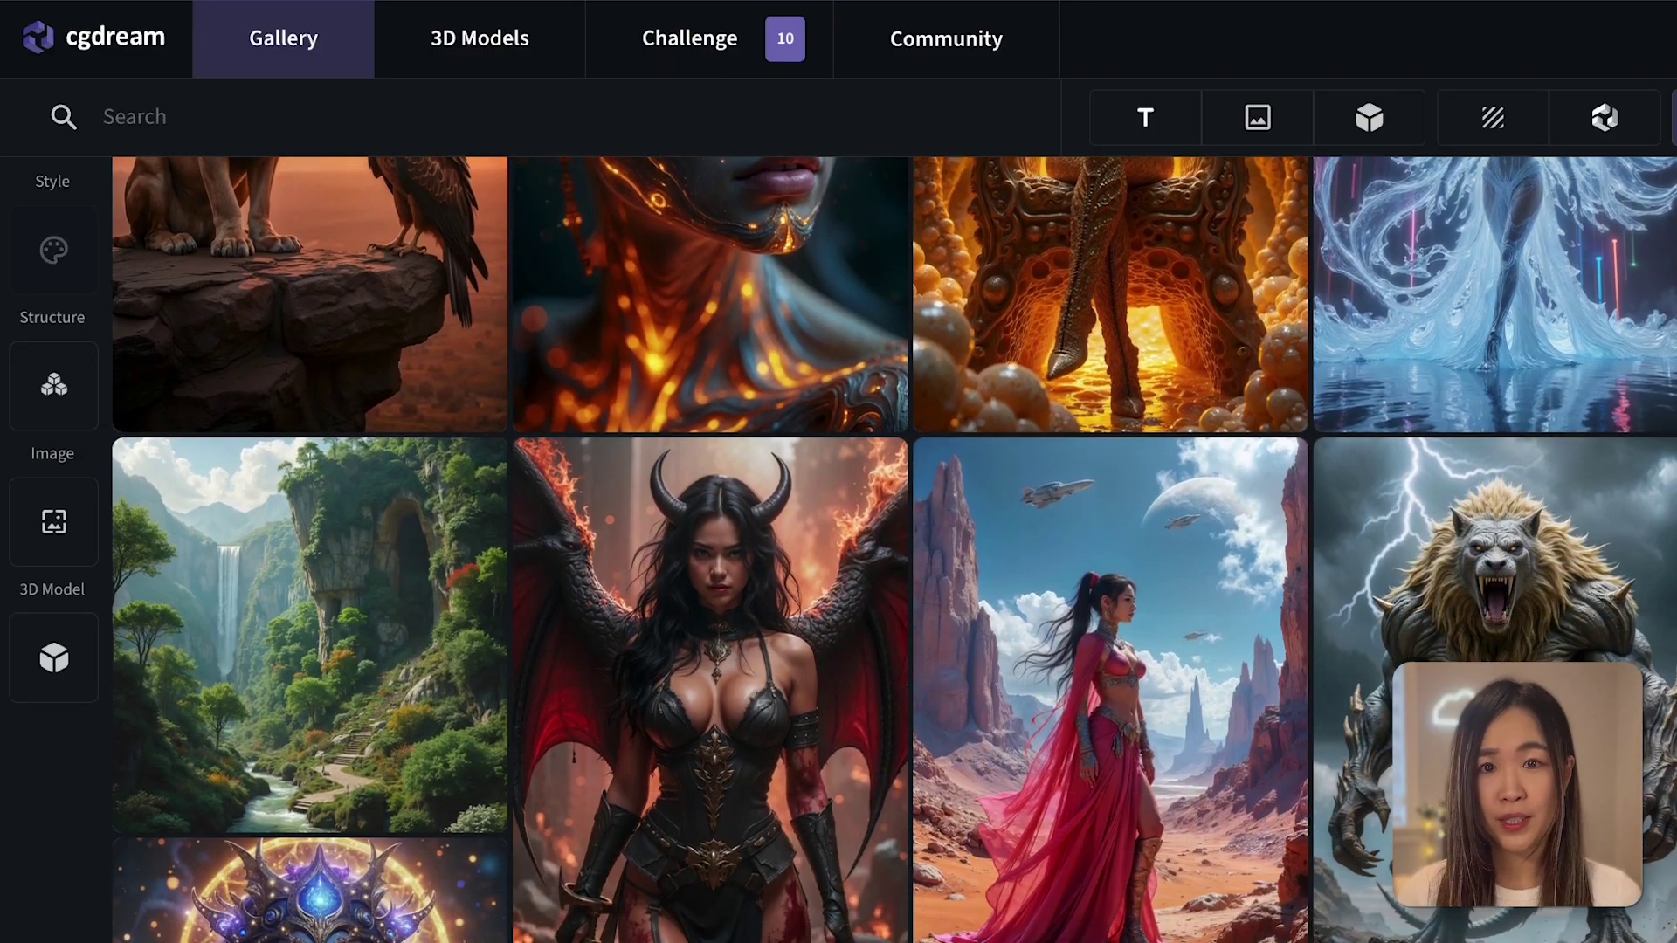
{"action": "scroll", "coordinate": [894, 550], "scroll_direction": "down", "scroll_amount": 4}
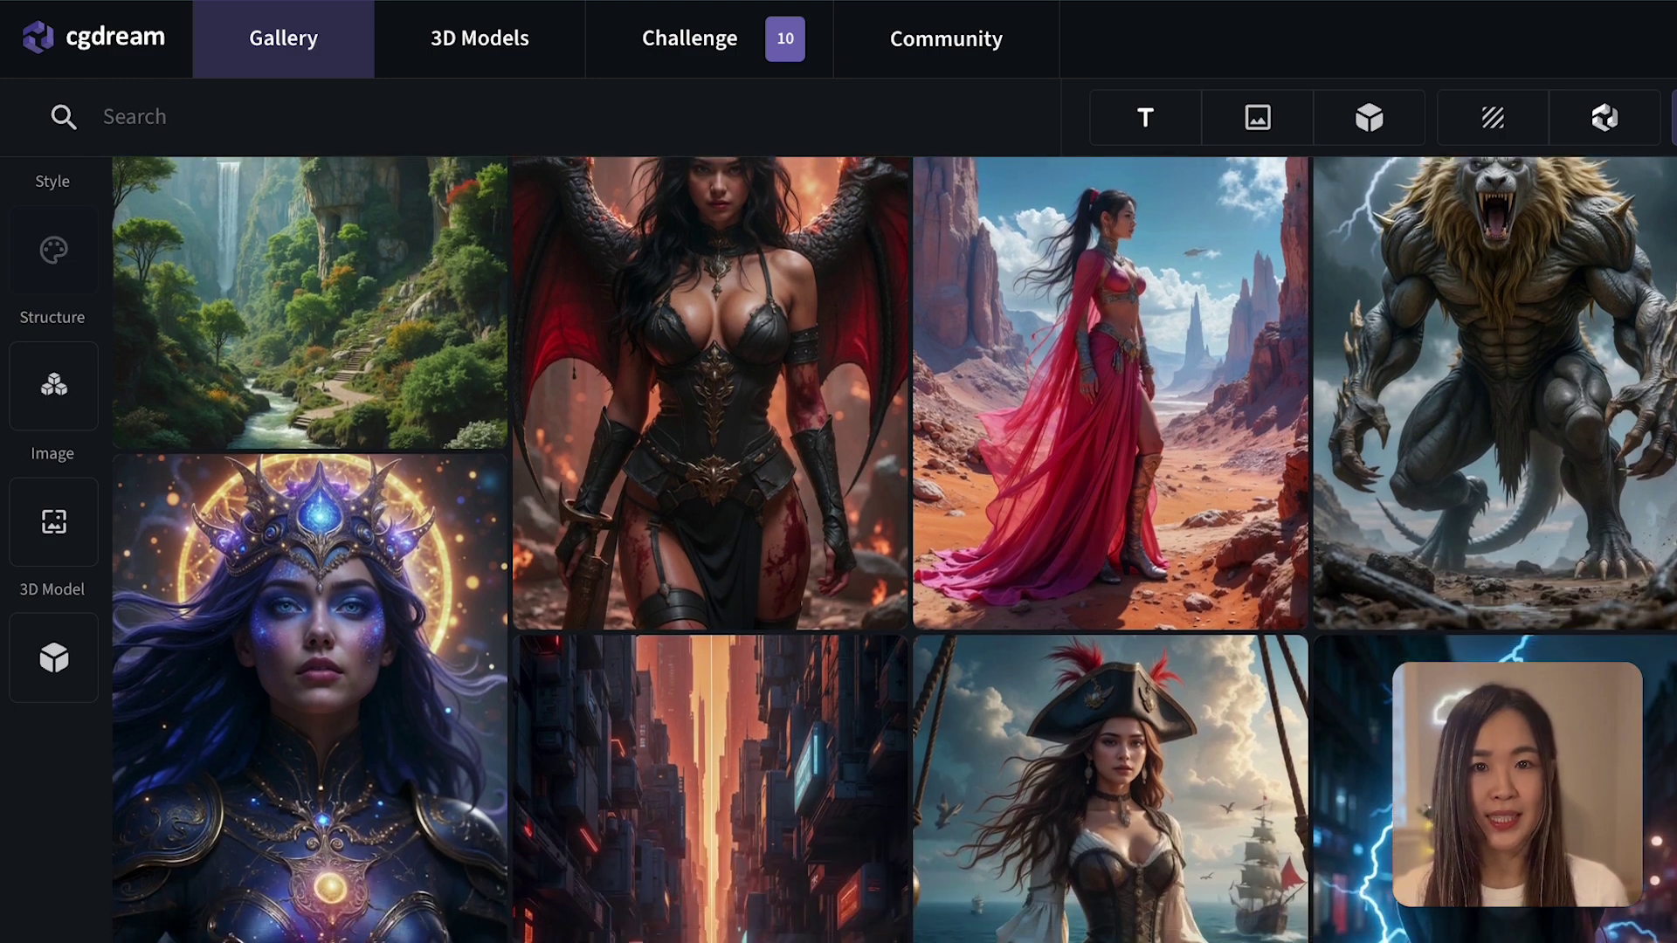
{"action": "scroll", "coordinate": [894, 551], "scroll_direction": "down", "scroll_amount": 4}
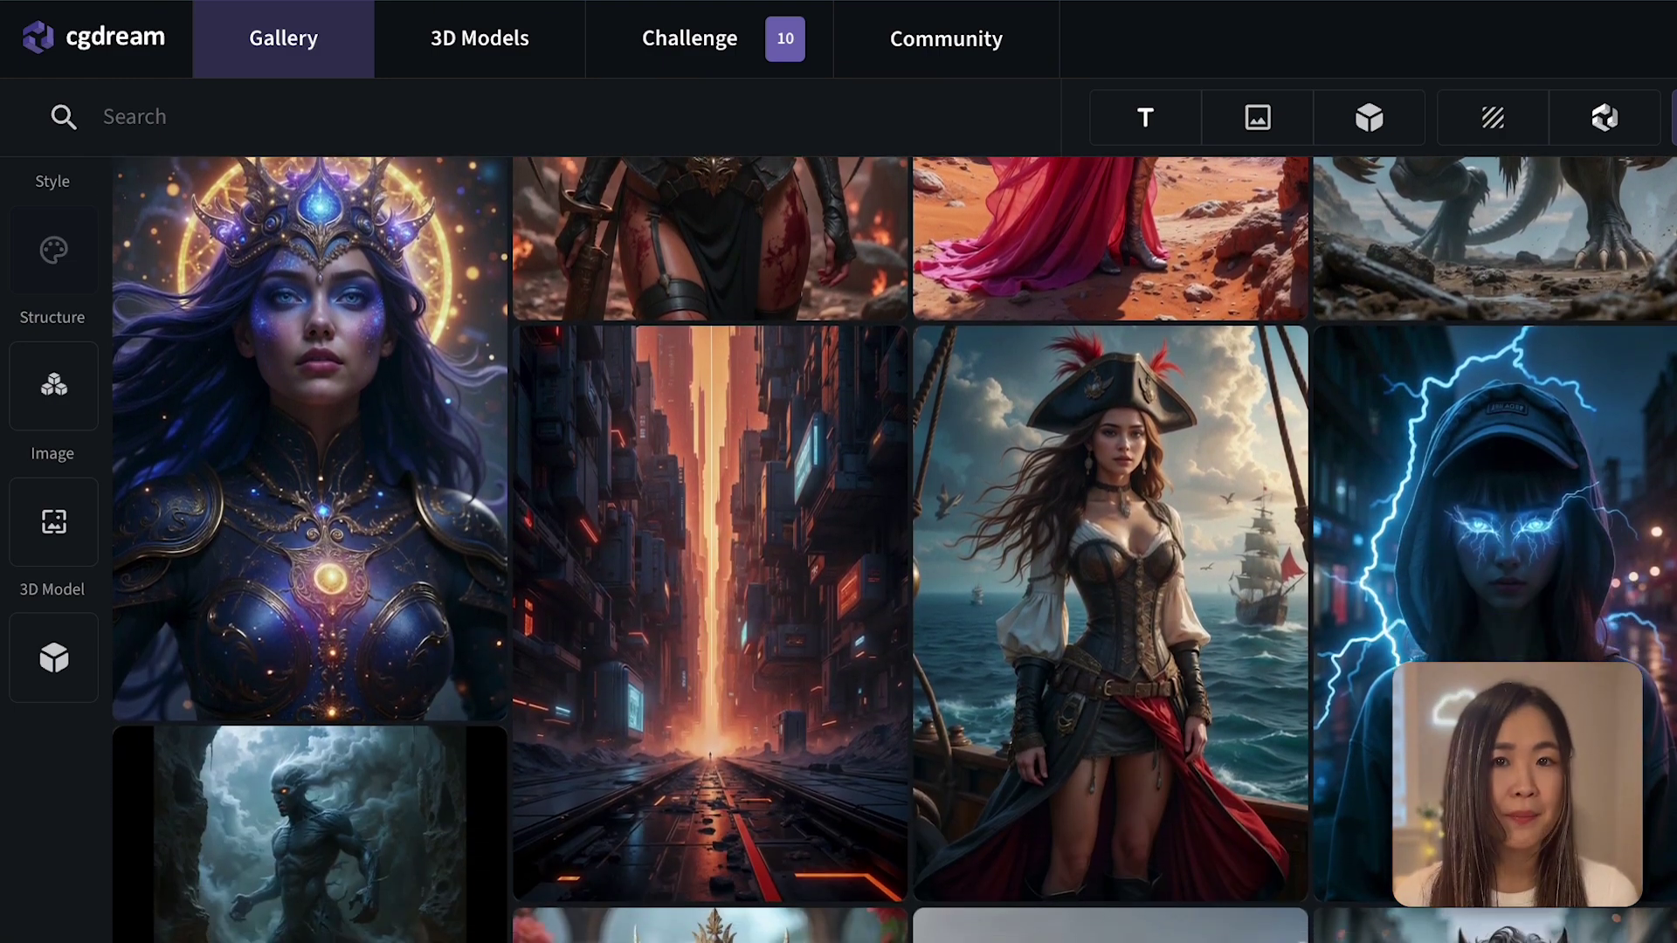
{"action": "scroll", "coordinate": [894, 550], "scroll_direction": "down", "scroll_amount": 4}
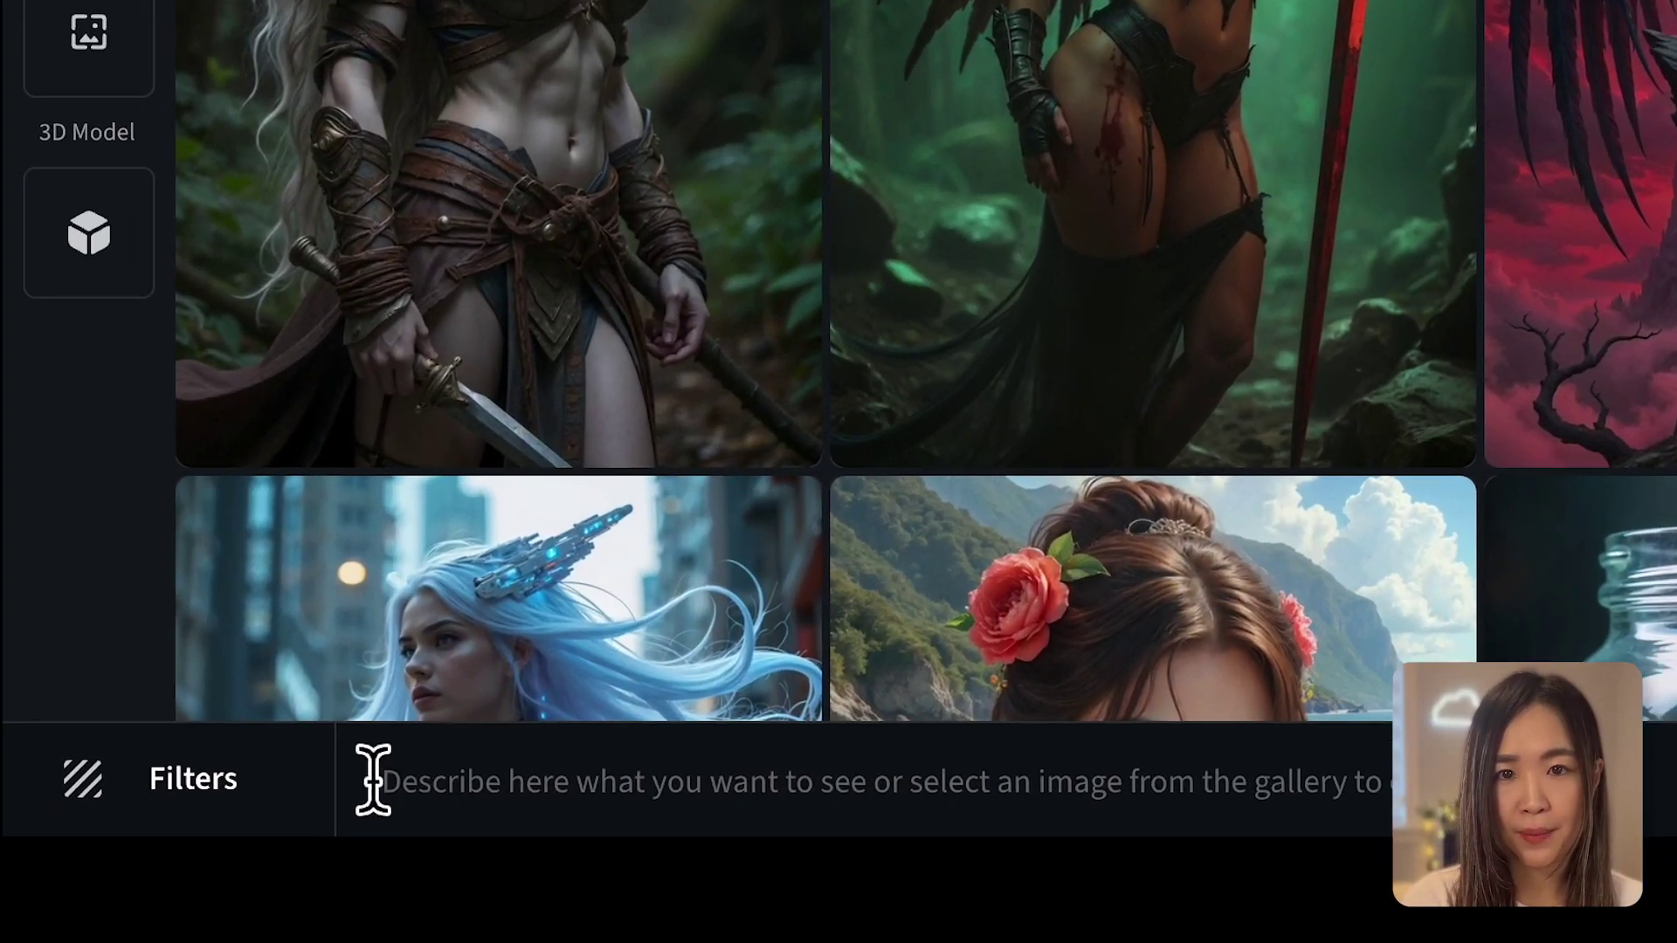
- Generate an image from the prompt "cat in boots" and open the personal image collection
{"action": "left_click", "coordinate": [373, 780]}
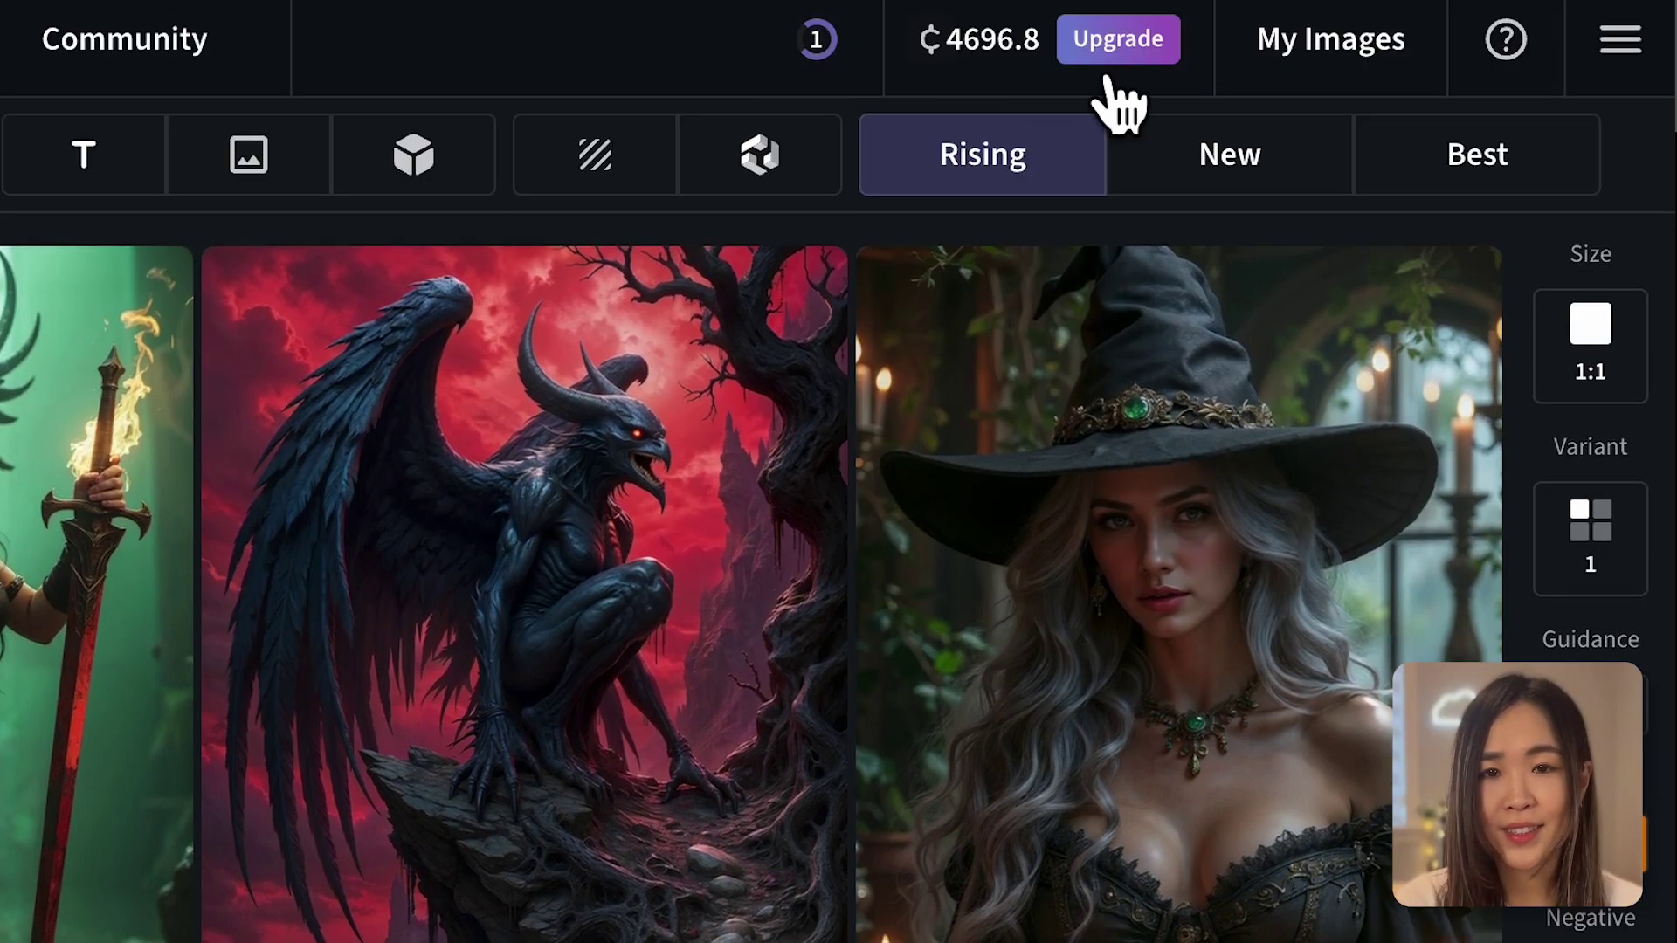
{"action": "left_click", "coordinate": [1298, 75]}
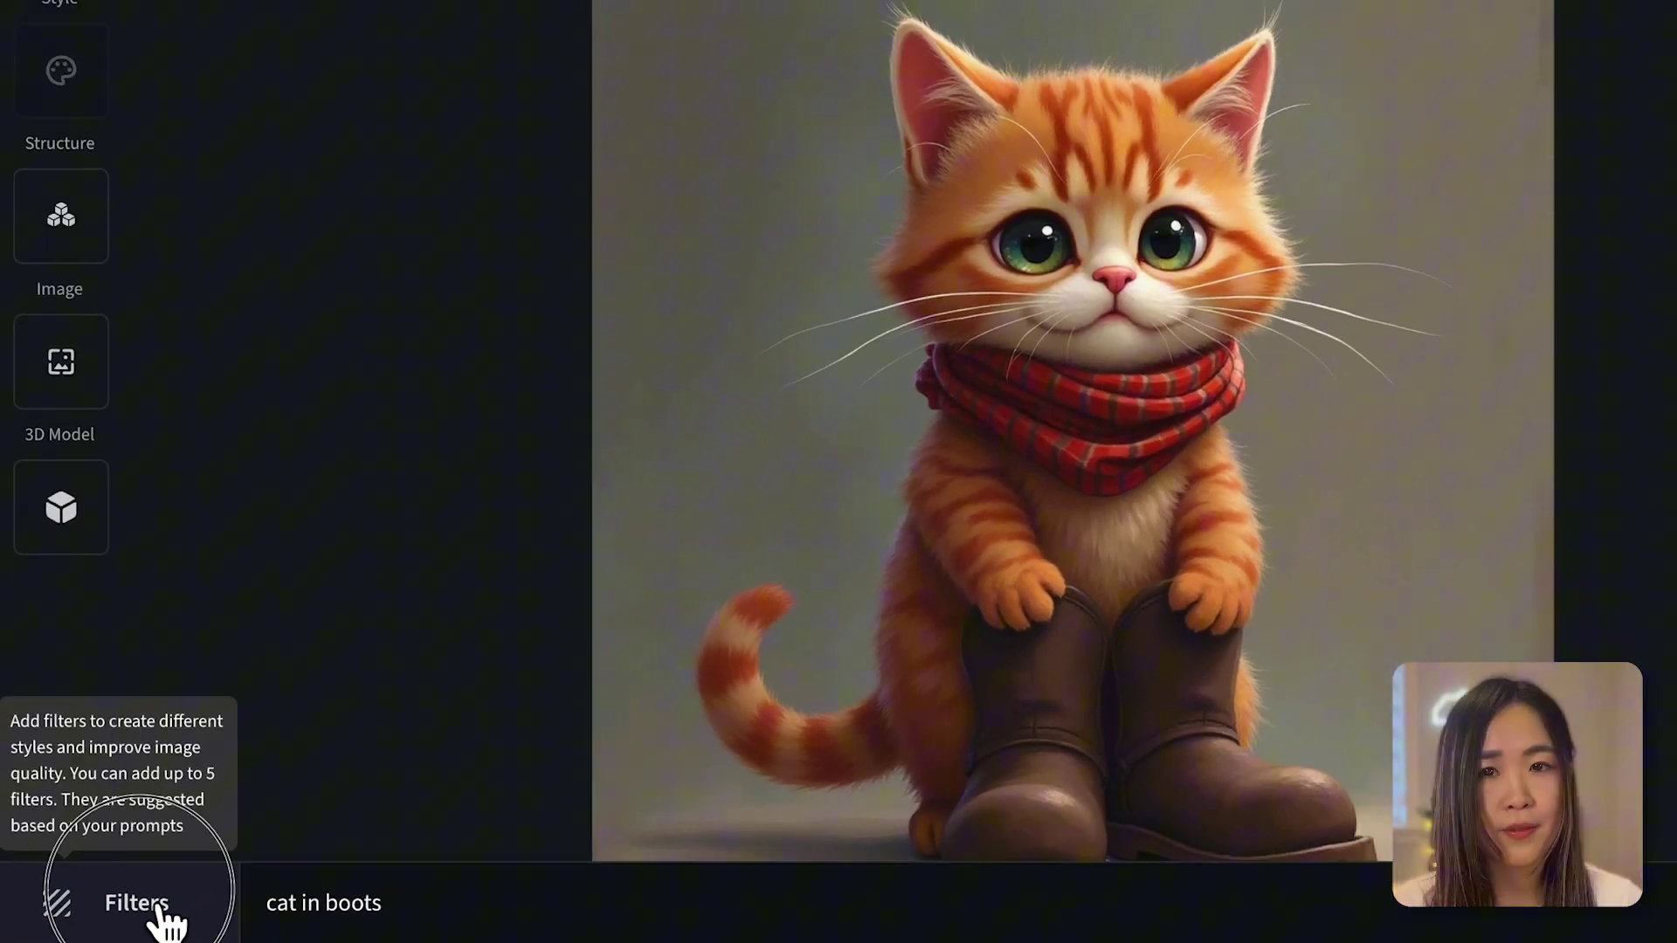
- Browse the recommended filters and add Fur, Fashion Casual, Western Style and 3d Cartoon Animals to the "cat in boots" prompt
{"action": "left_click", "coordinate": [180, 900]}
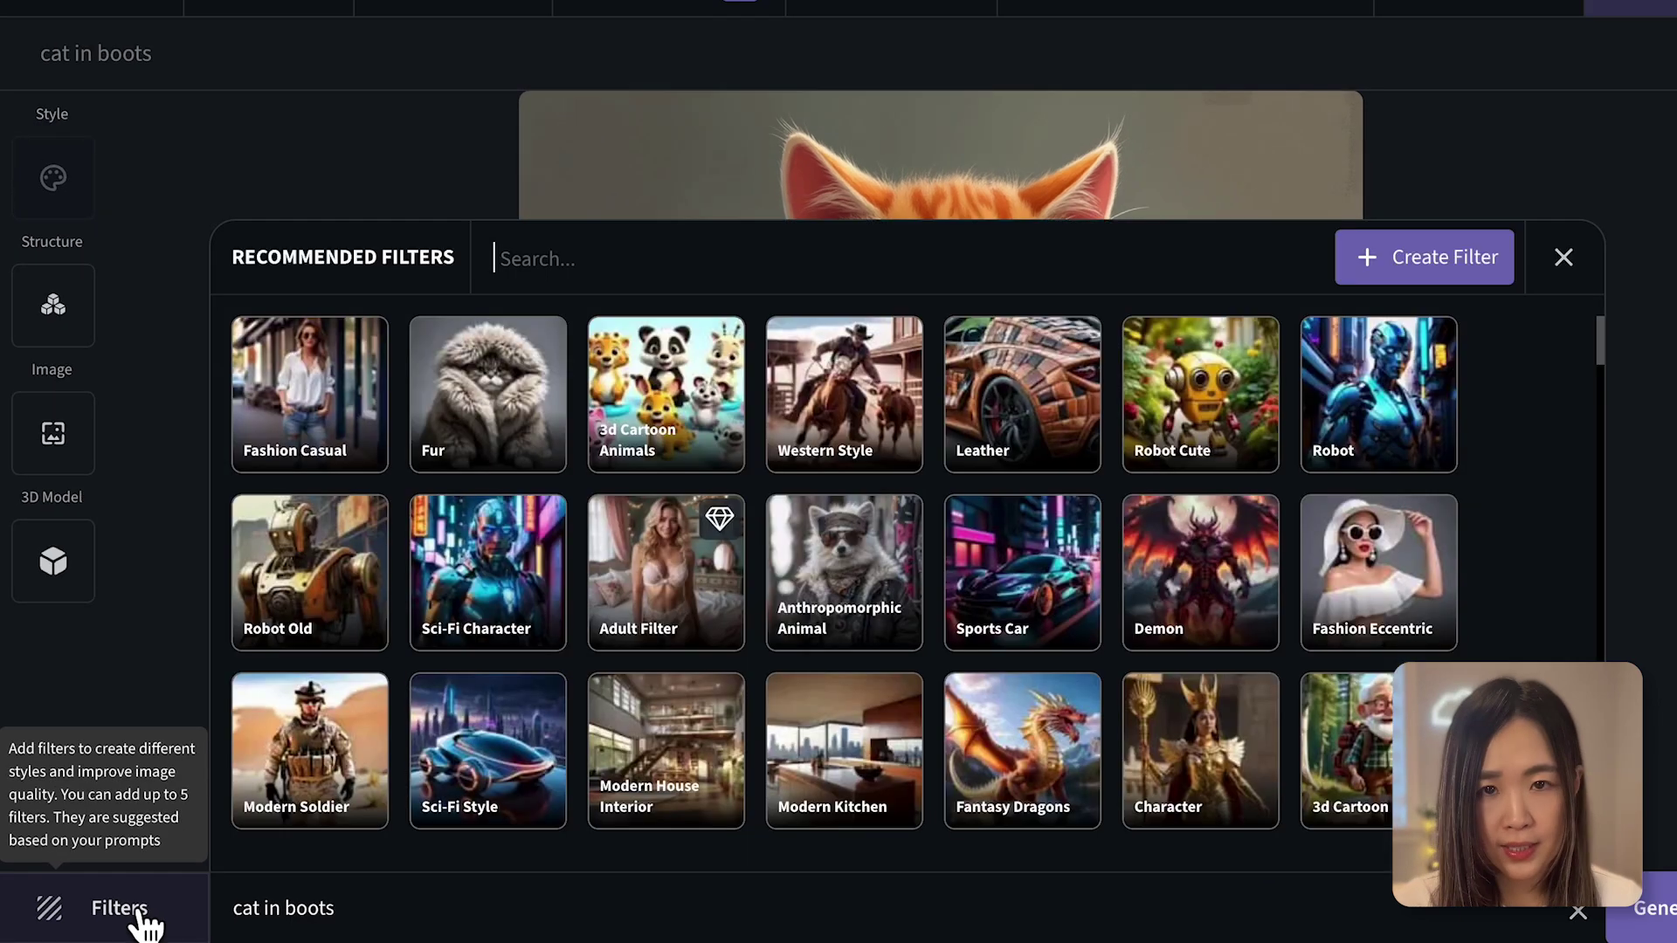
{"action": "scroll", "coordinate": [1539, 543], "scroll_direction": "down", "scroll_amount": 6}
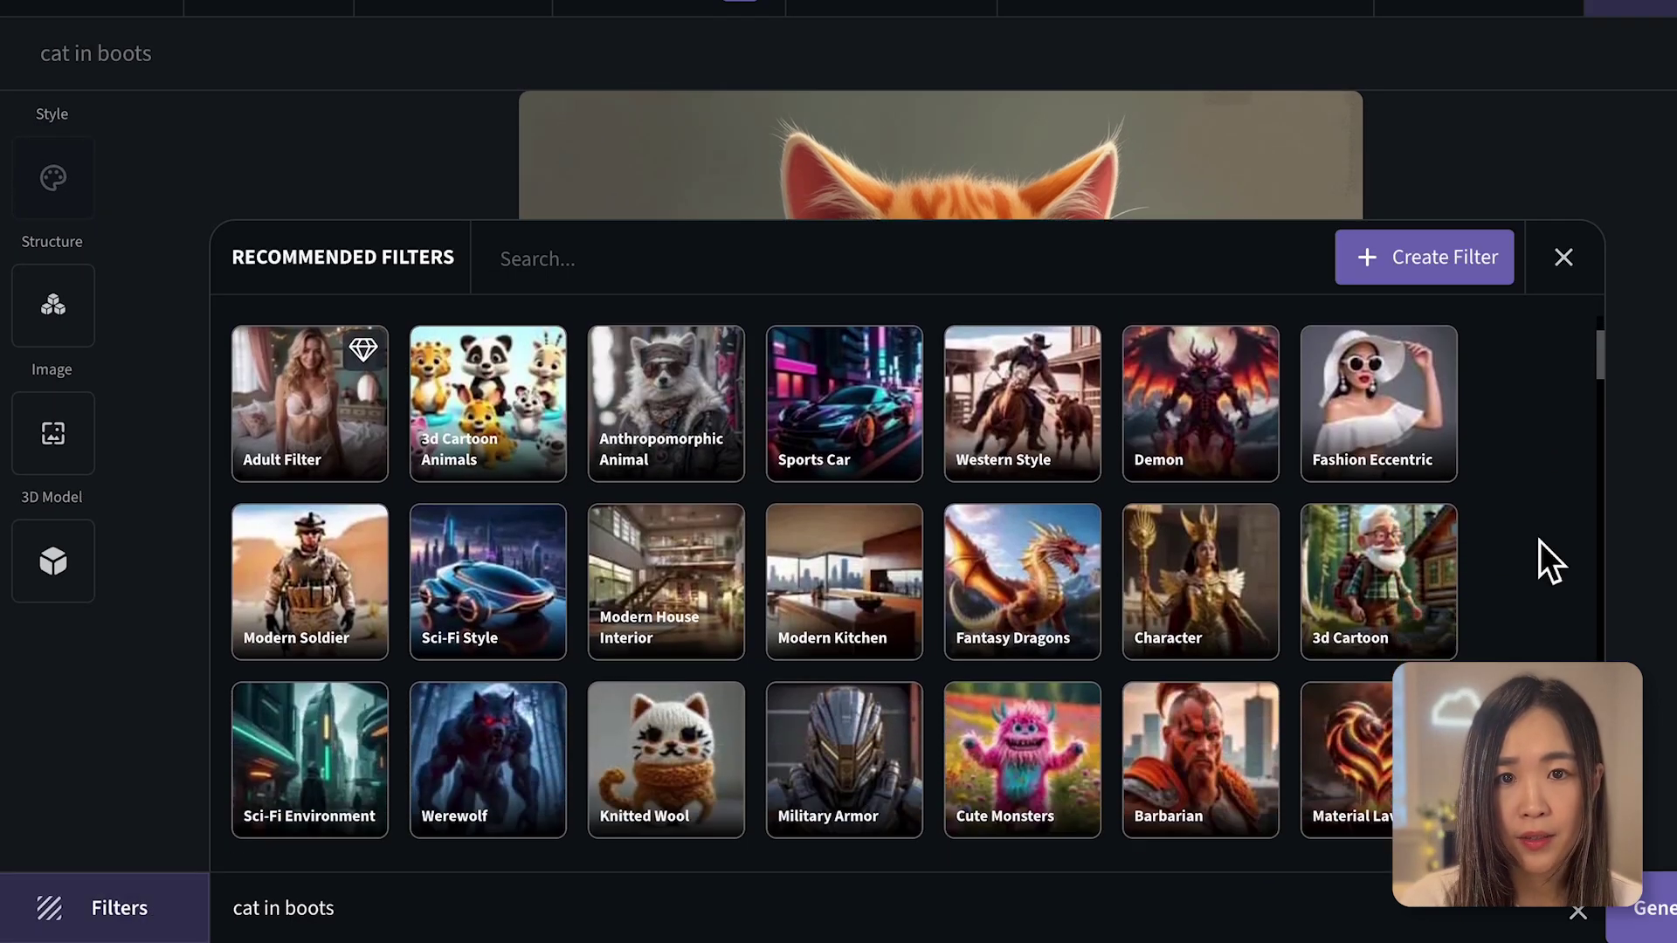
{"action": "scroll", "coordinate": [1540, 540], "scroll_direction": "down", "scroll_amount": 6}
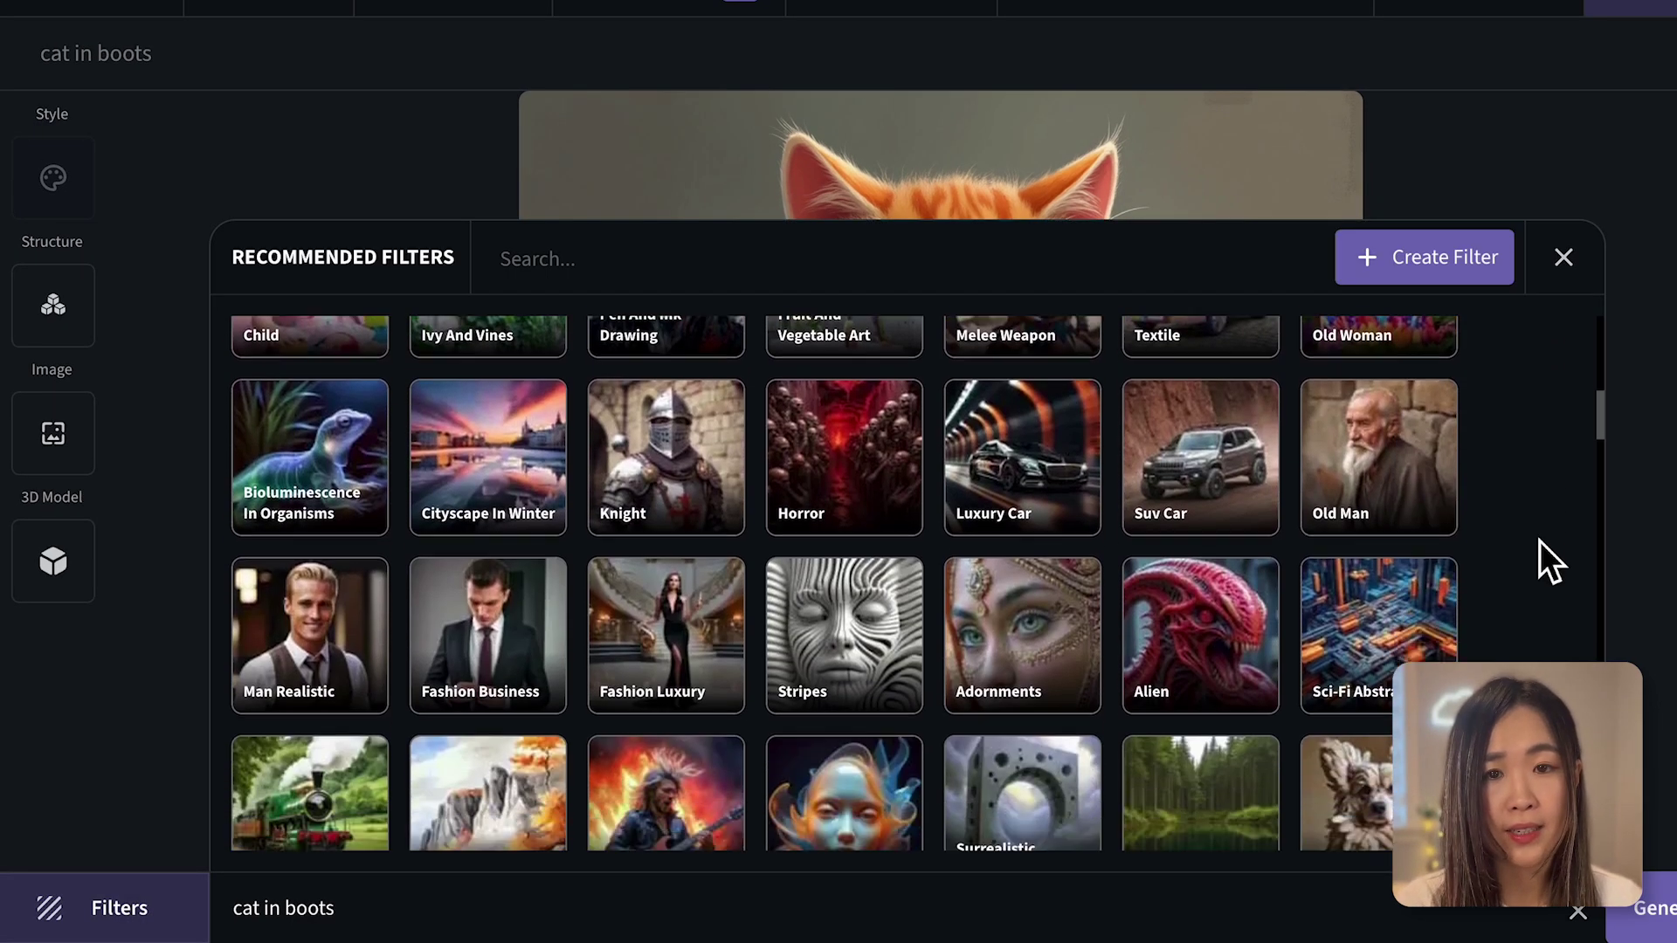
{"action": "scroll", "coordinate": [1540, 531], "scroll_direction": "down", "scroll_amount": 9}
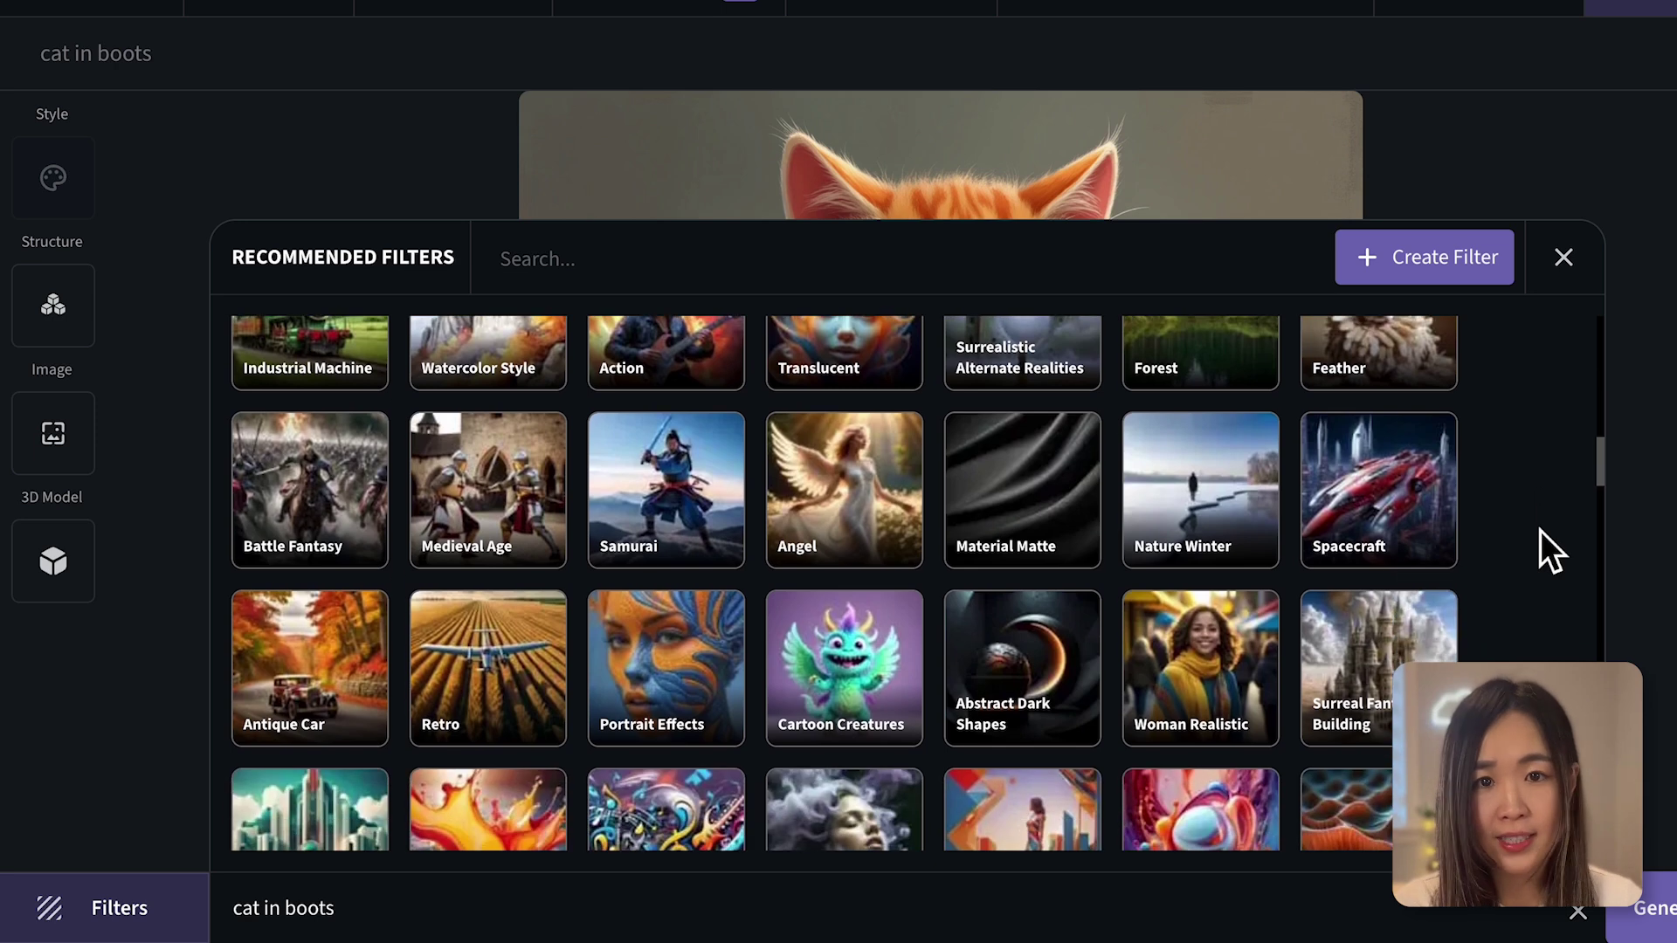
{"action": "scroll", "coordinate": [1539, 531], "scroll_direction": "down", "scroll_amount": 2}
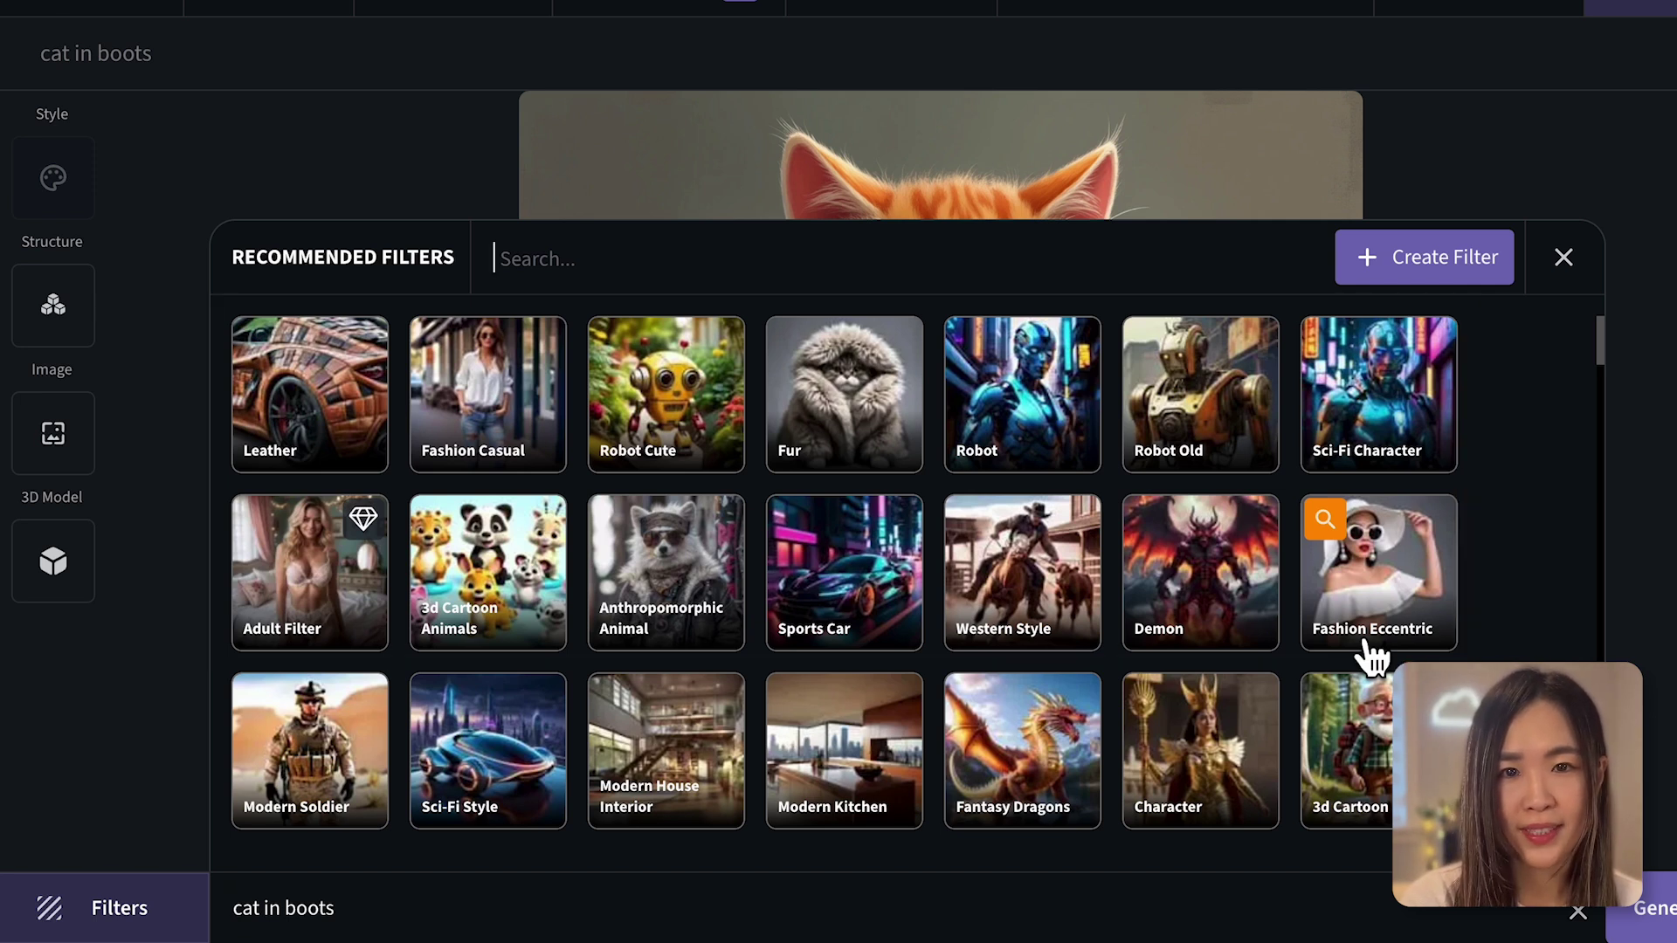
{"action": "left_click", "coordinate": [839, 397]}
{"action": "left_click", "coordinate": [490, 398]}
{"action": "left_click", "coordinate": [1035, 585]}
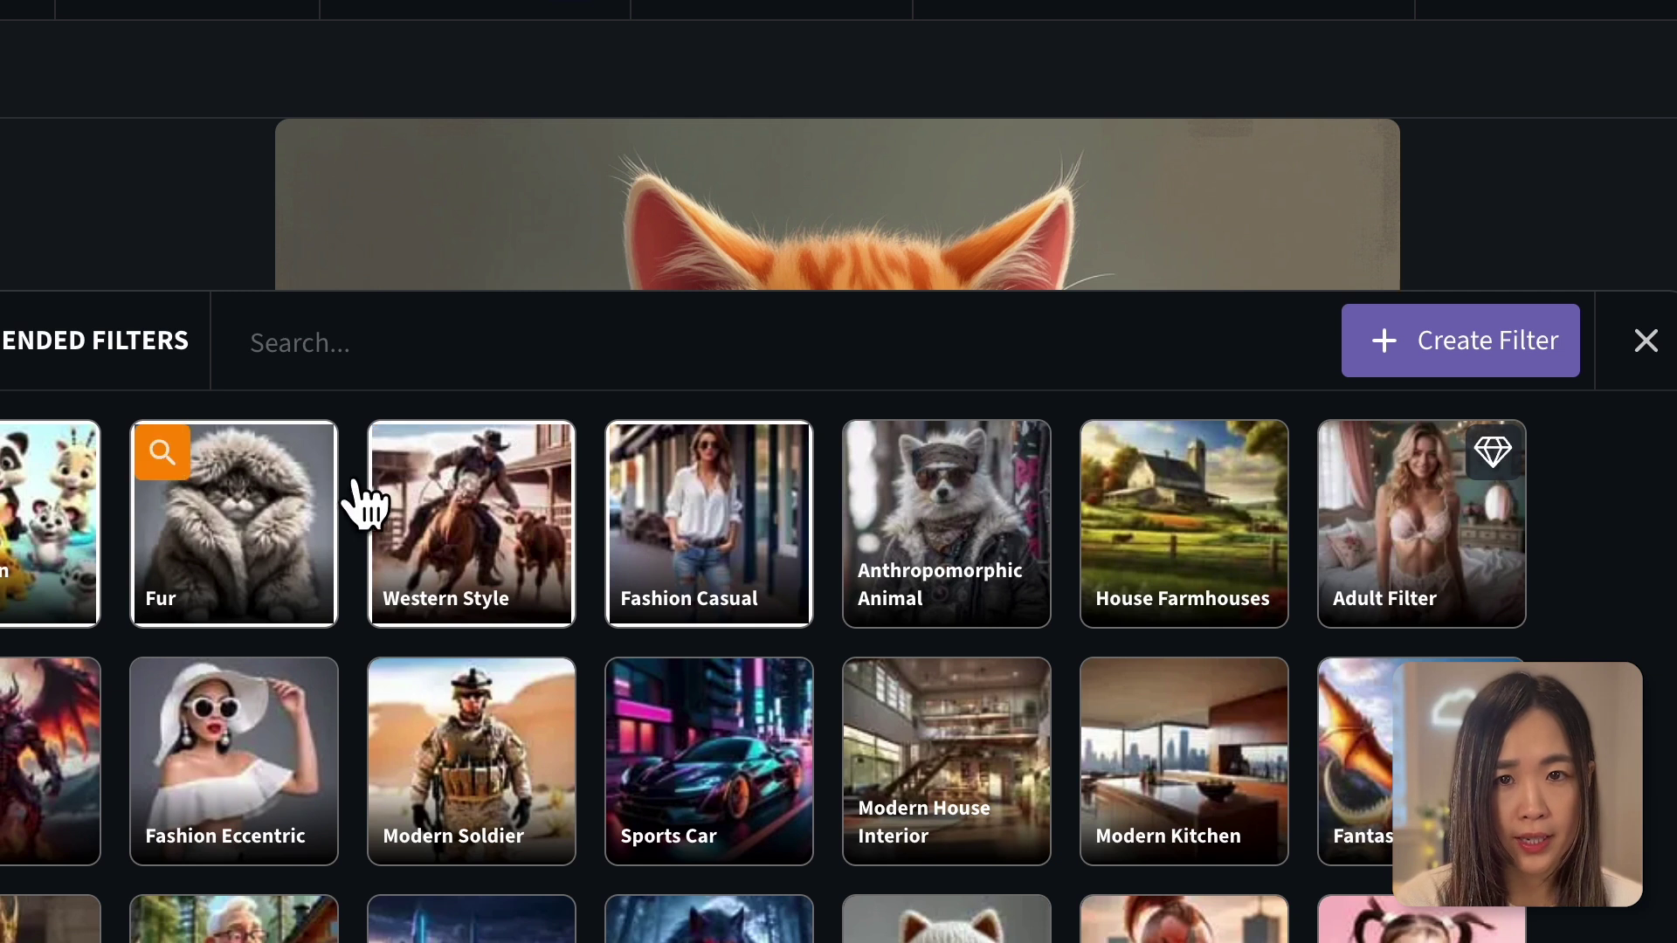
- Search the gallery by the Fur filter and look through the matching images
{"action": "left_click", "coordinate": [183, 476]}
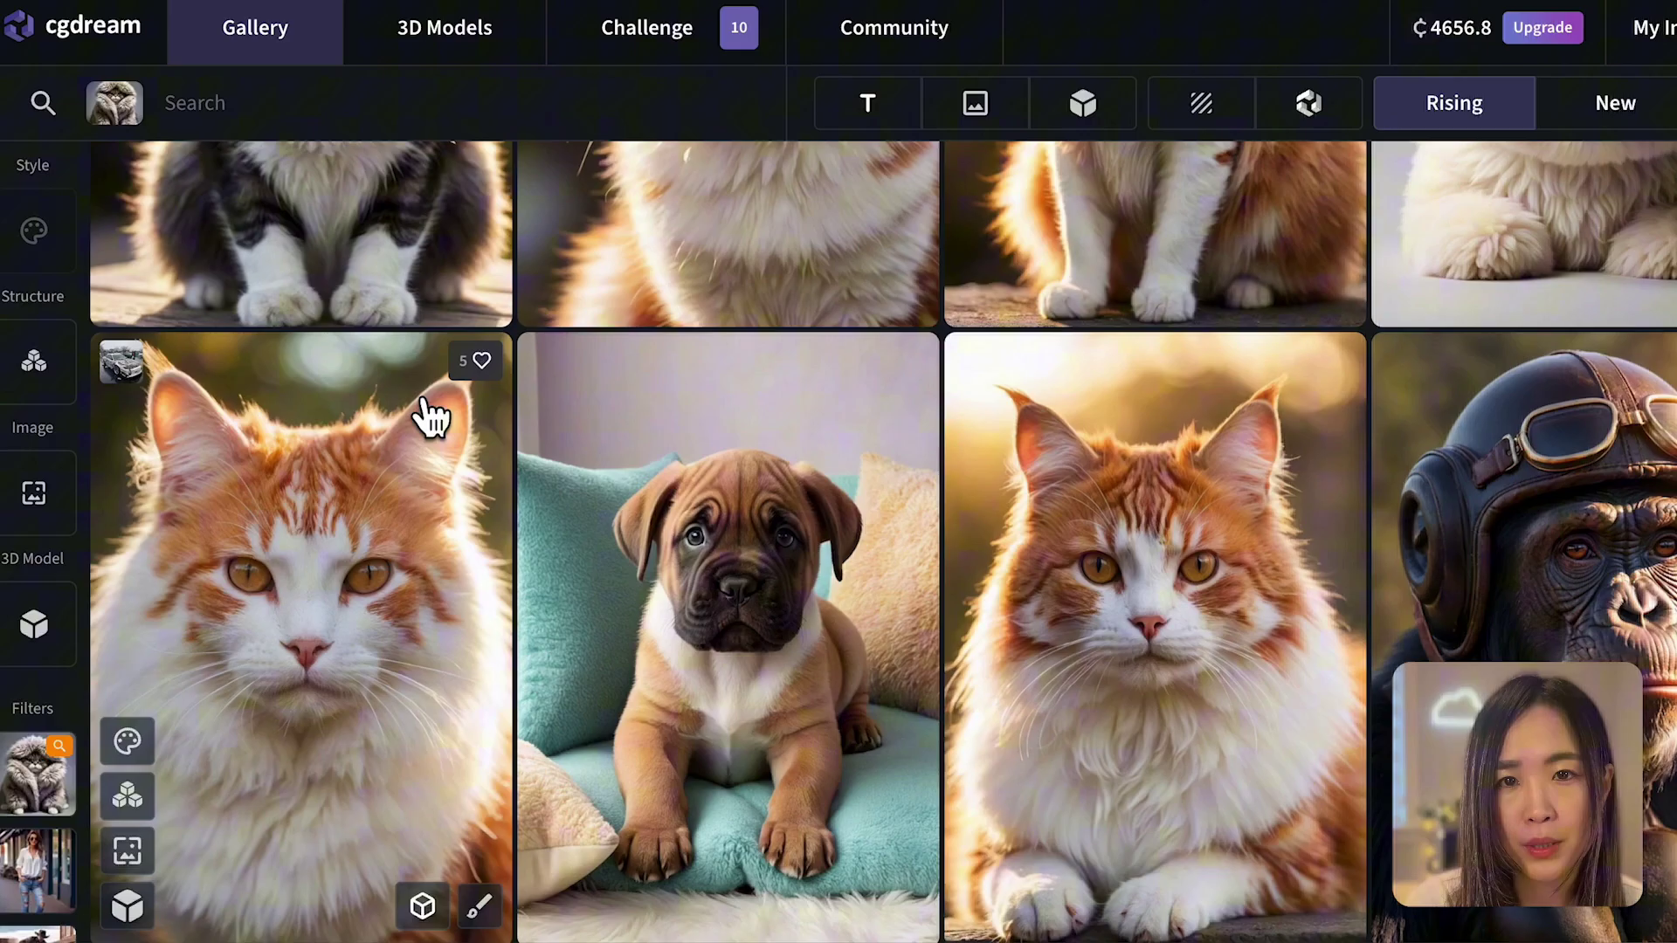
{"action": "scroll", "coordinate": [431, 418], "scroll_direction": "down", "scroll_amount": 15}
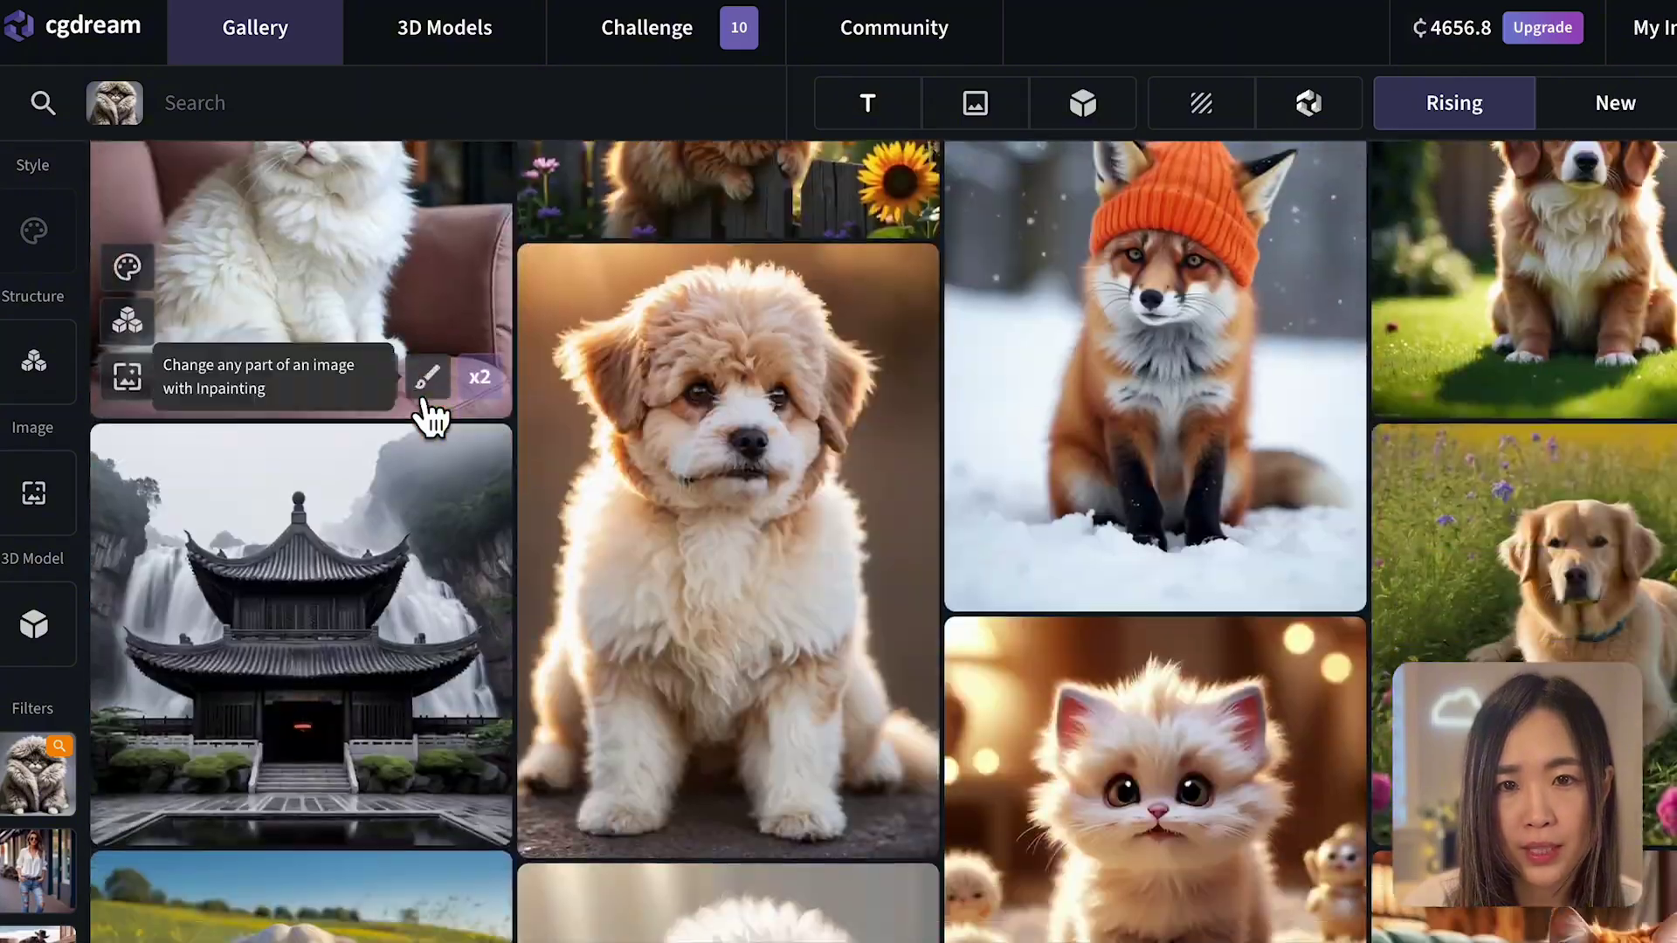
{"action": "scroll", "coordinate": [431, 418], "scroll_direction": "down", "scroll_amount": 10}
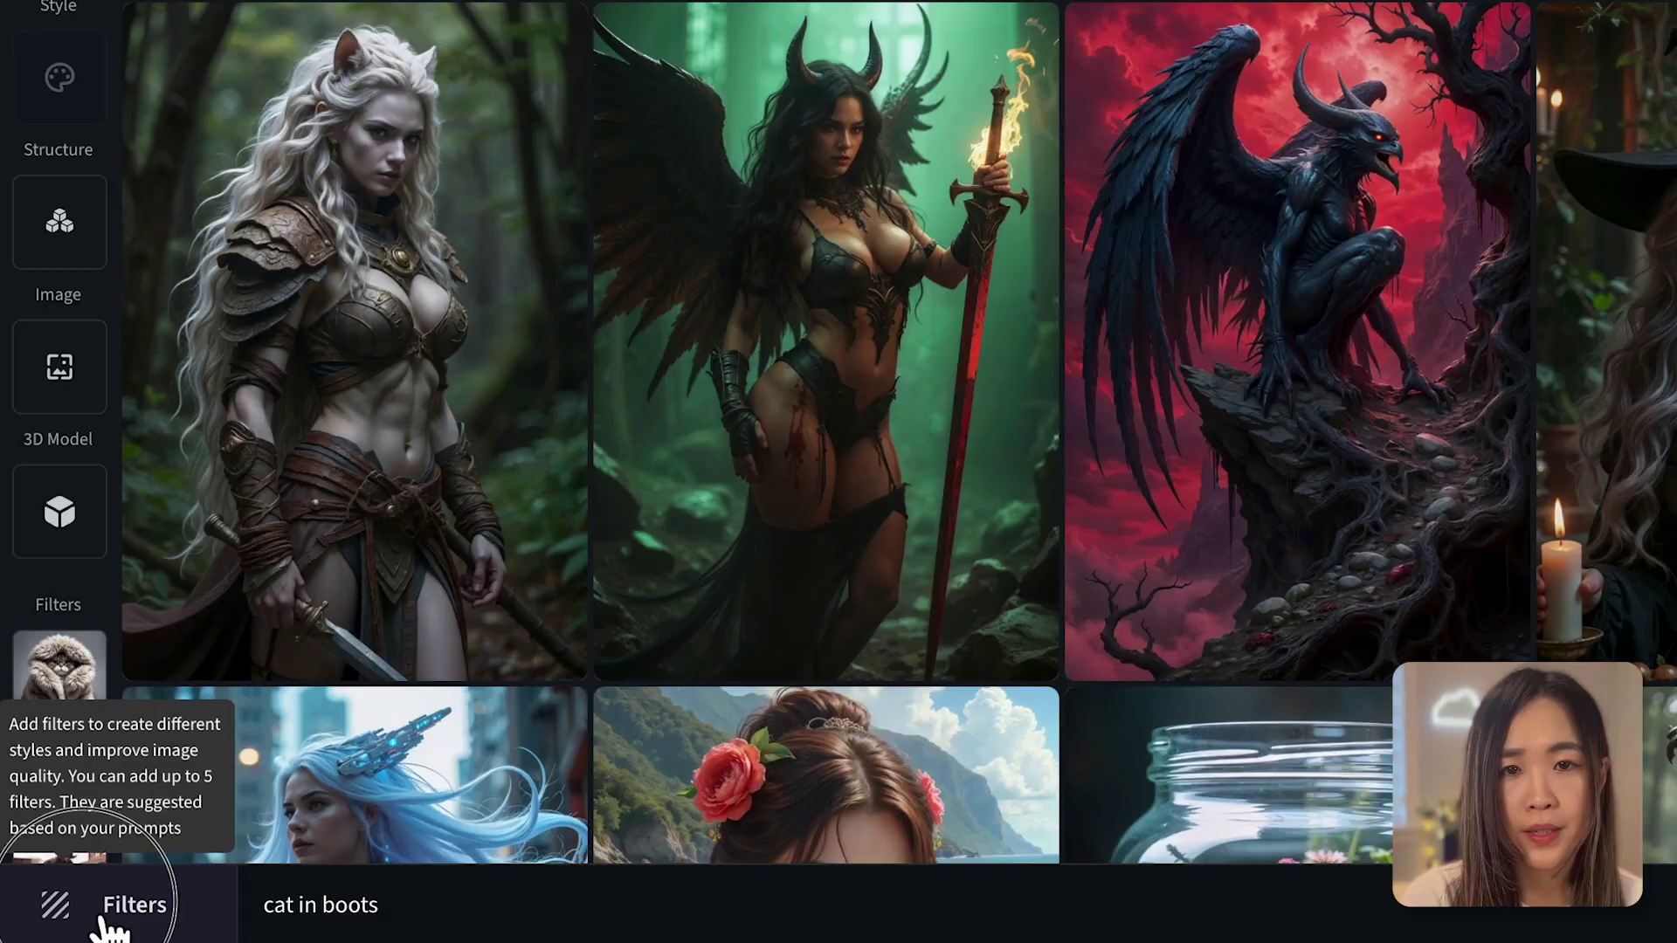
- Set the filter strengths to 0.50 for Fur, 0.45 for Fashion Casual, 0.65 for Western Style and 0.30 for 3d Cartoon Animals
{"action": "left_click", "coordinate": [108, 924]}
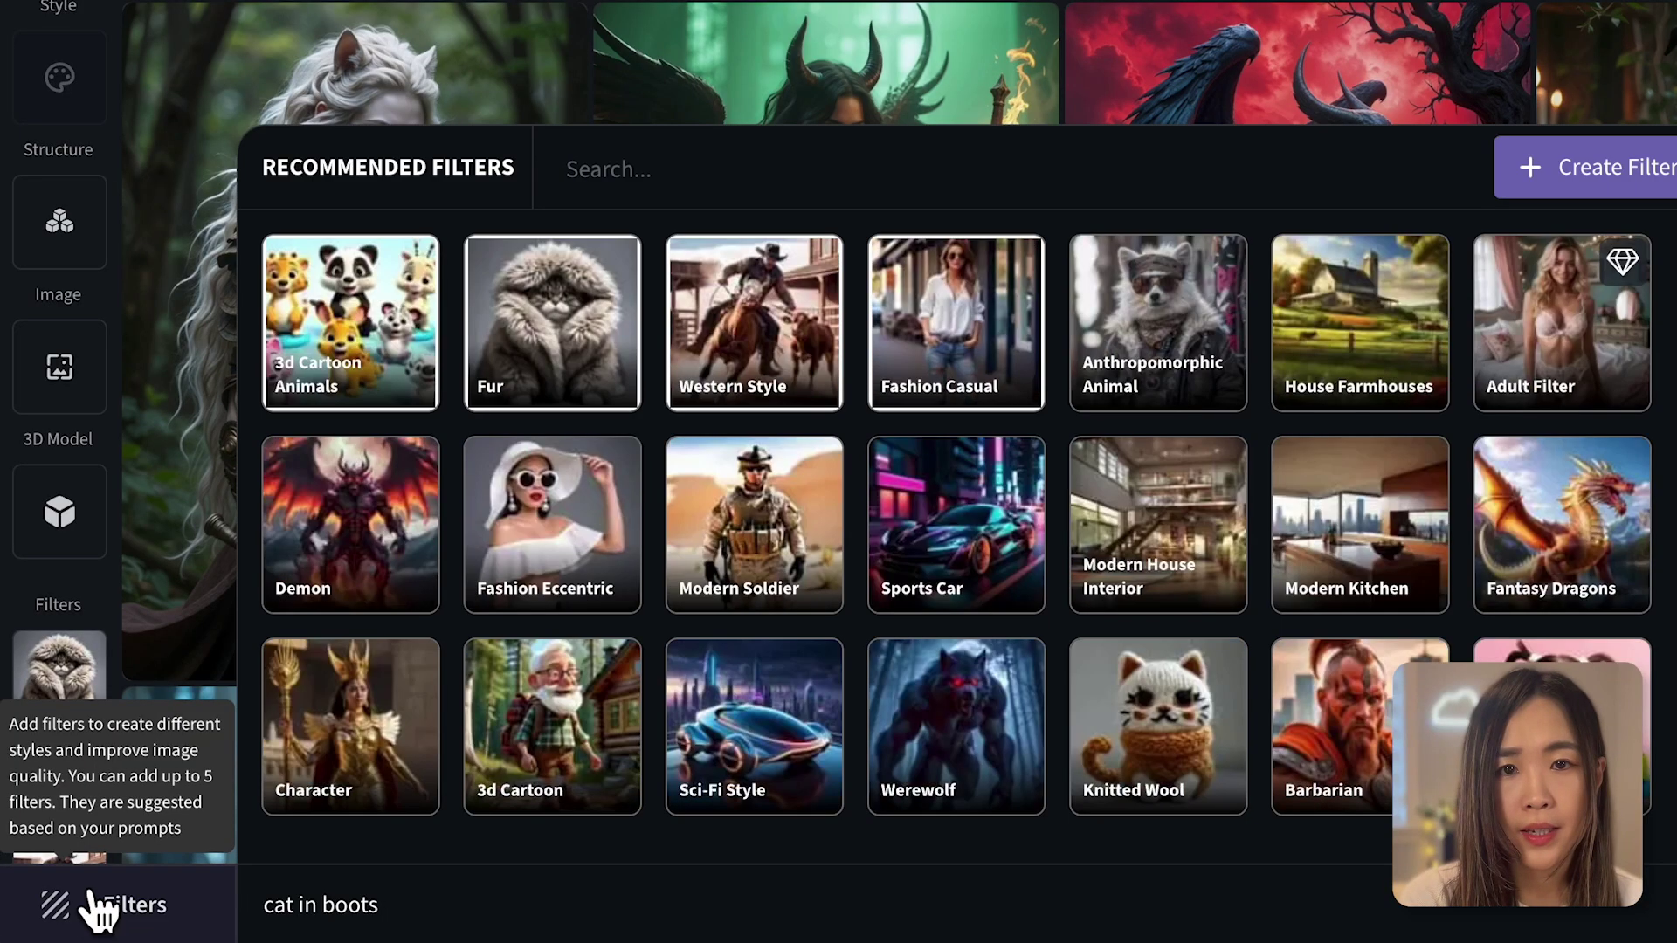
{"action": "left_click", "coordinate": [66, 671]}
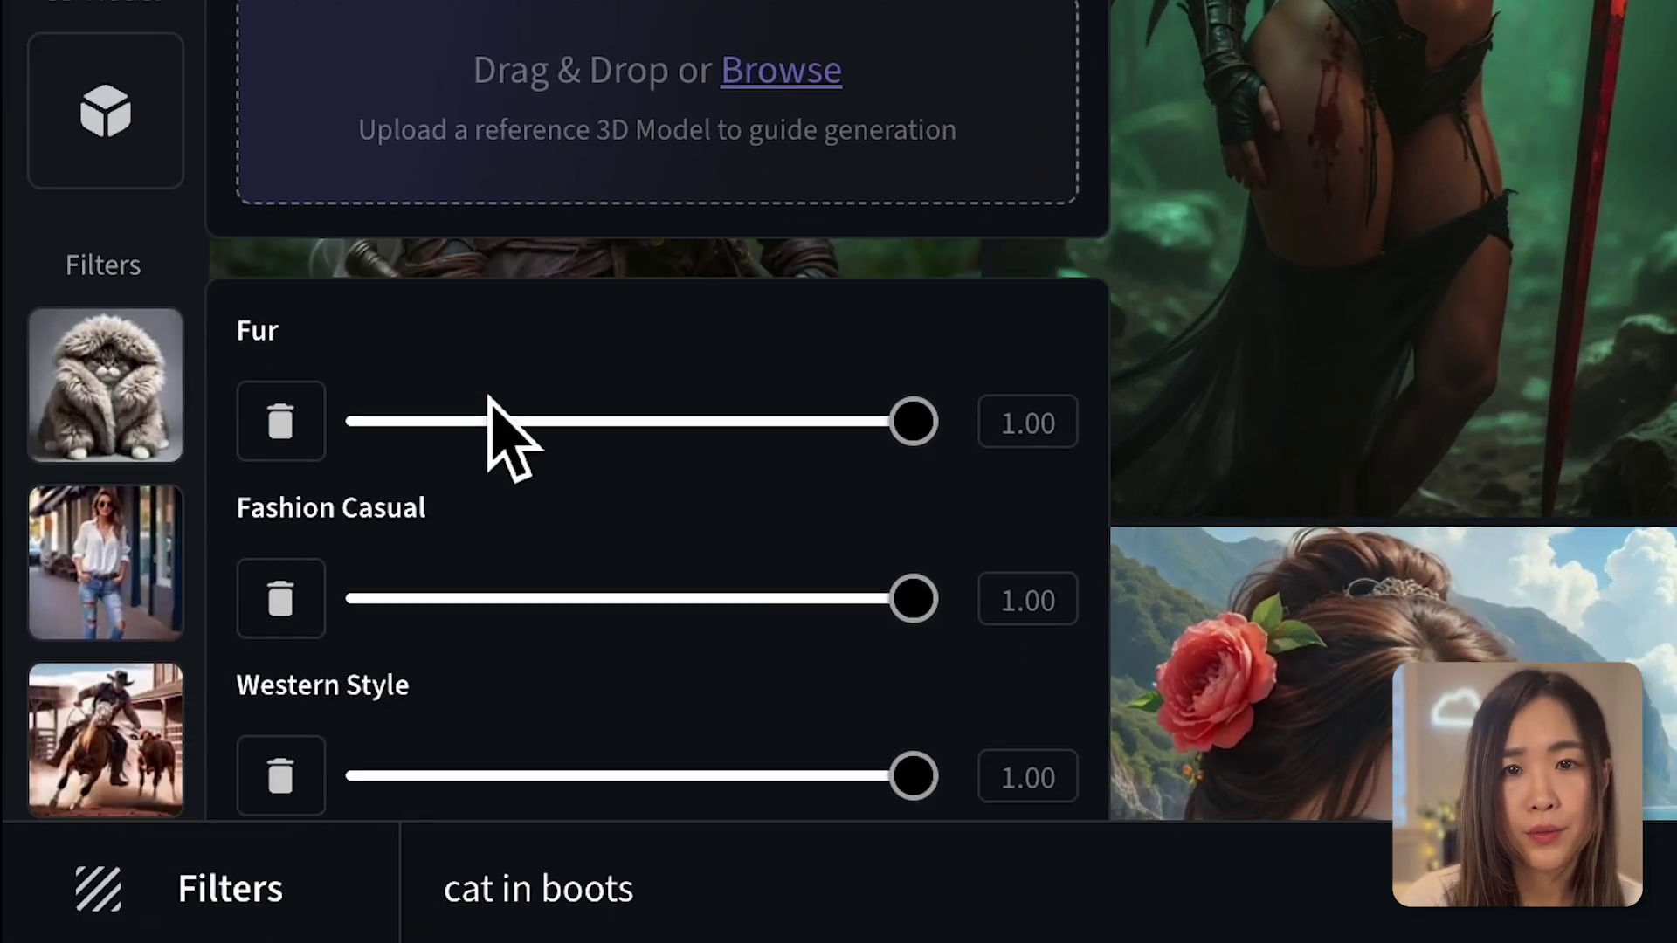
{"action": "scroll", "coordinate": [489, 397], "scroll_direction": "down", "scroll_amount": 5}
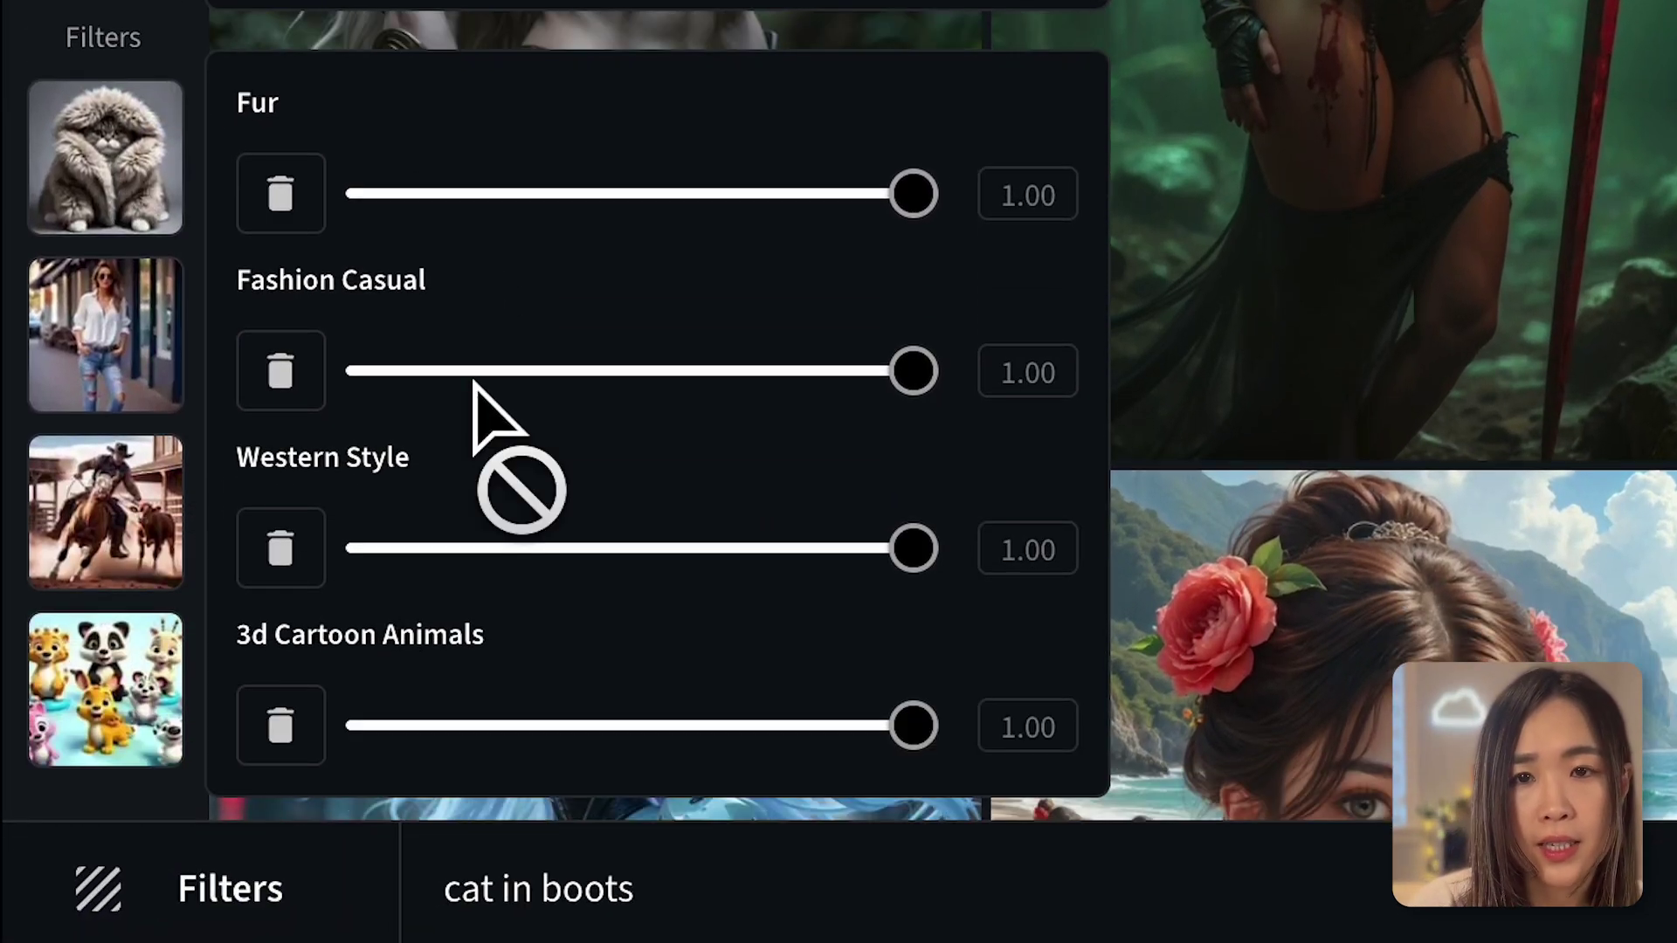
{"action": "left_click", "coordinate": [643, 193]}
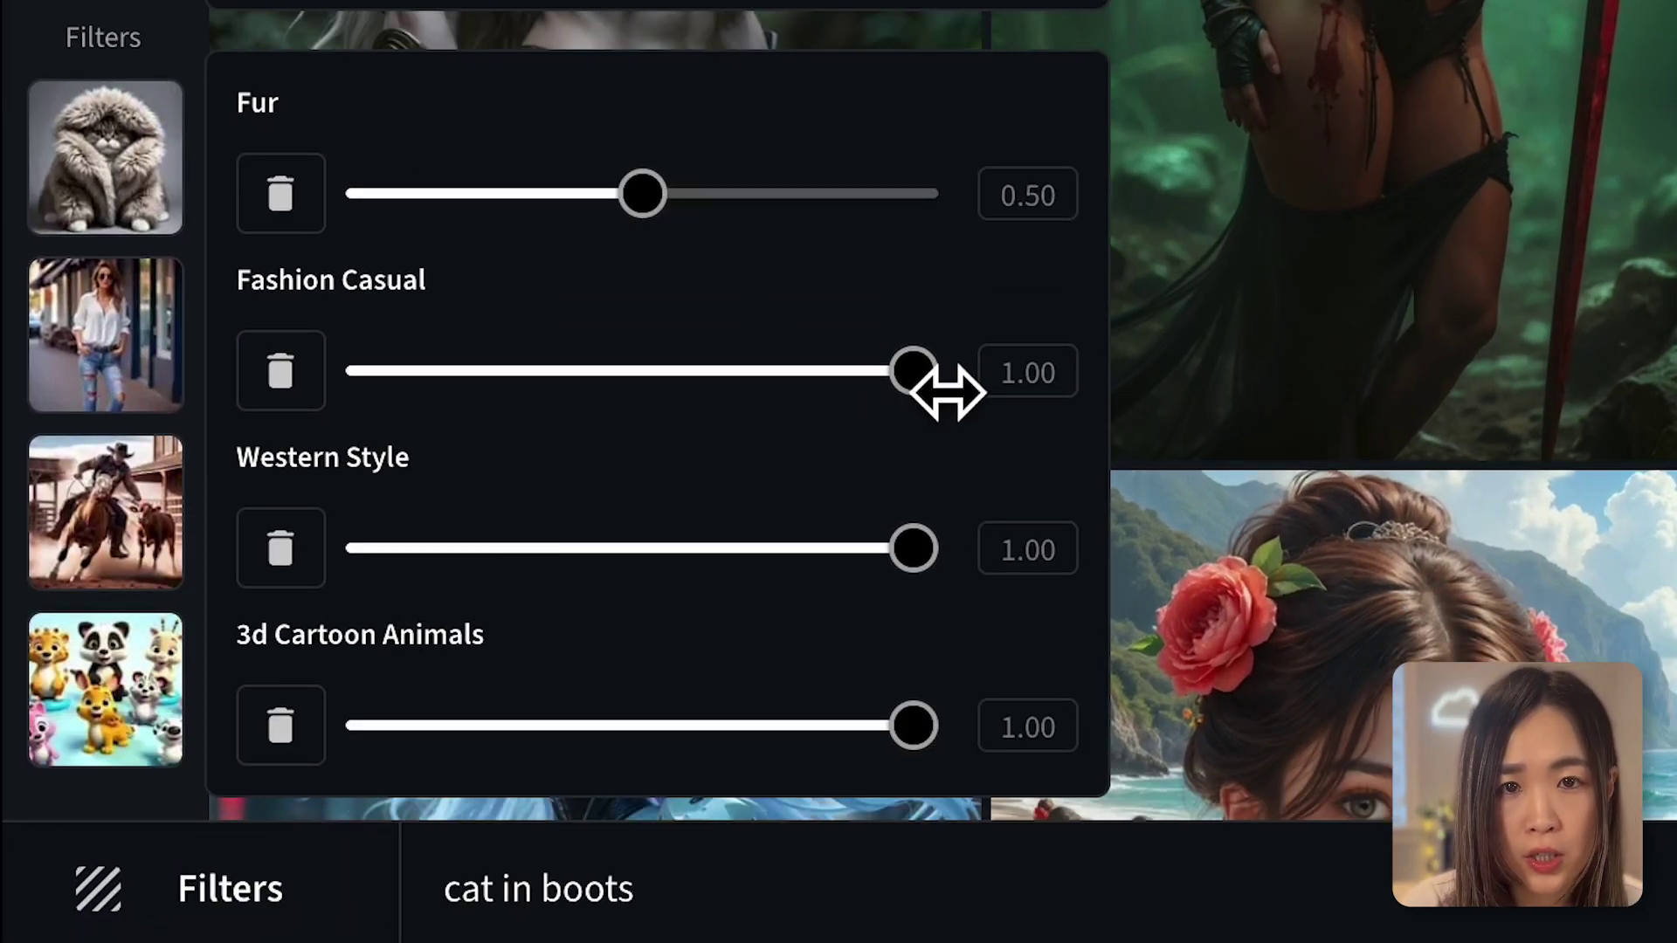
{"action": "left_click_drag", "start_coordinate": [948, 394], "coordinate": [650, 411]}
{"action": "left_click_drag", "start_coordinate": [915, 552], "coordinate": [775, 568]}
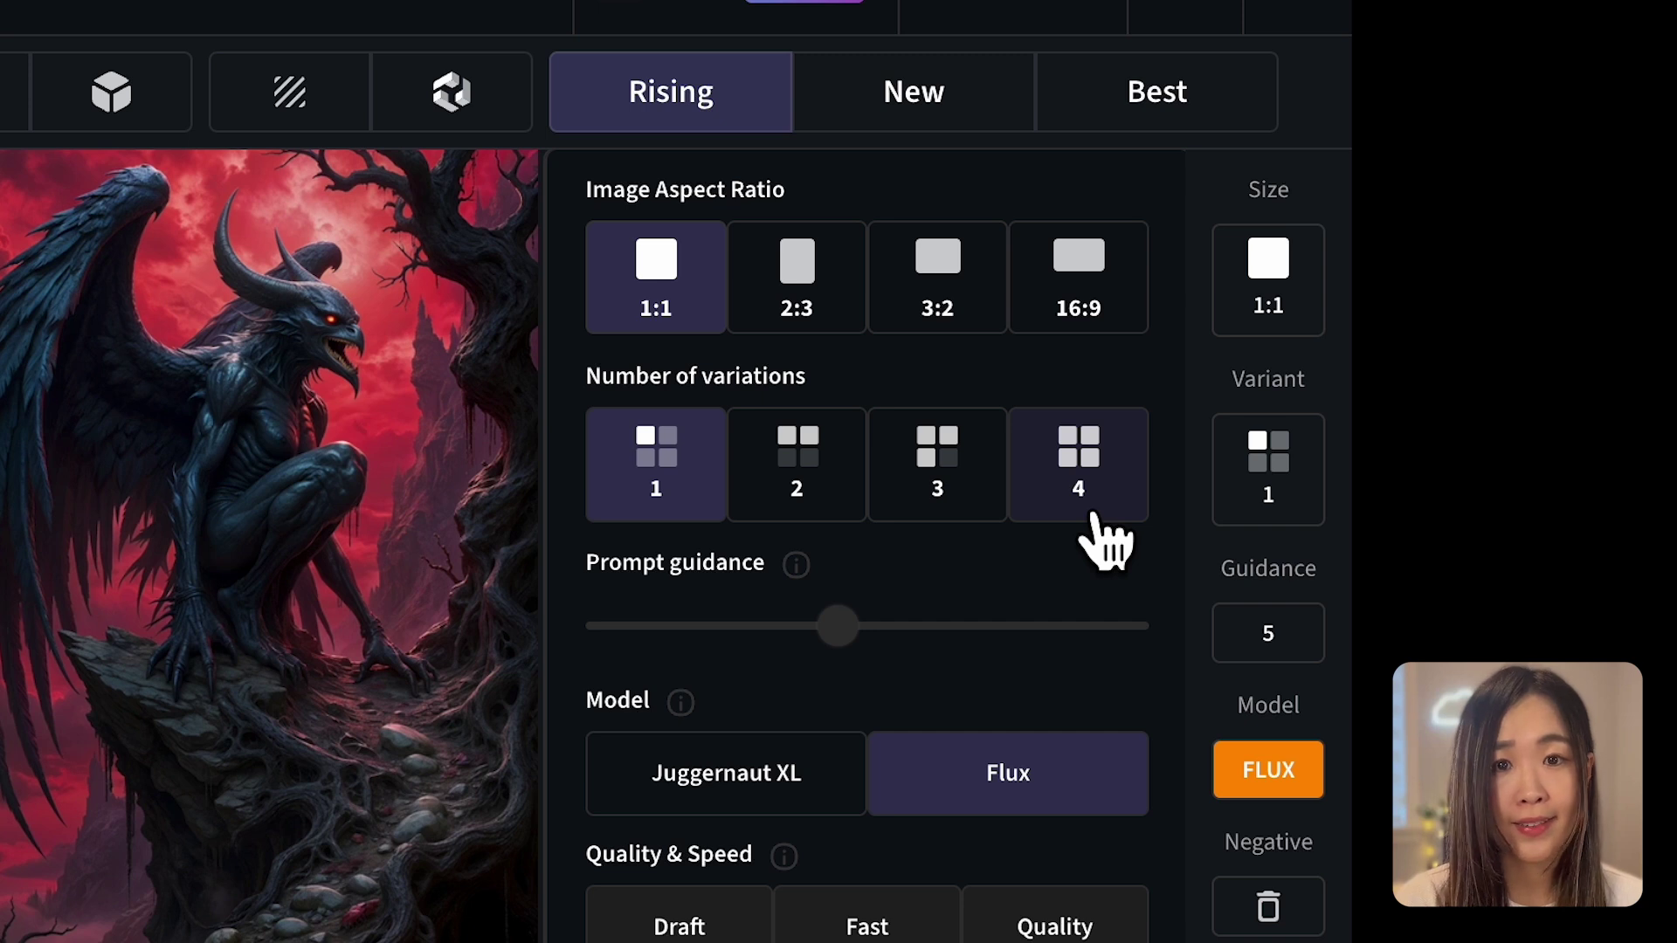
- Set the prompt guidance to 6 with the Juggernaut XL model, trying Flux briefly before returning to Juggernaut XL
{"action": "left_click", "coordinate": [773, 782]}
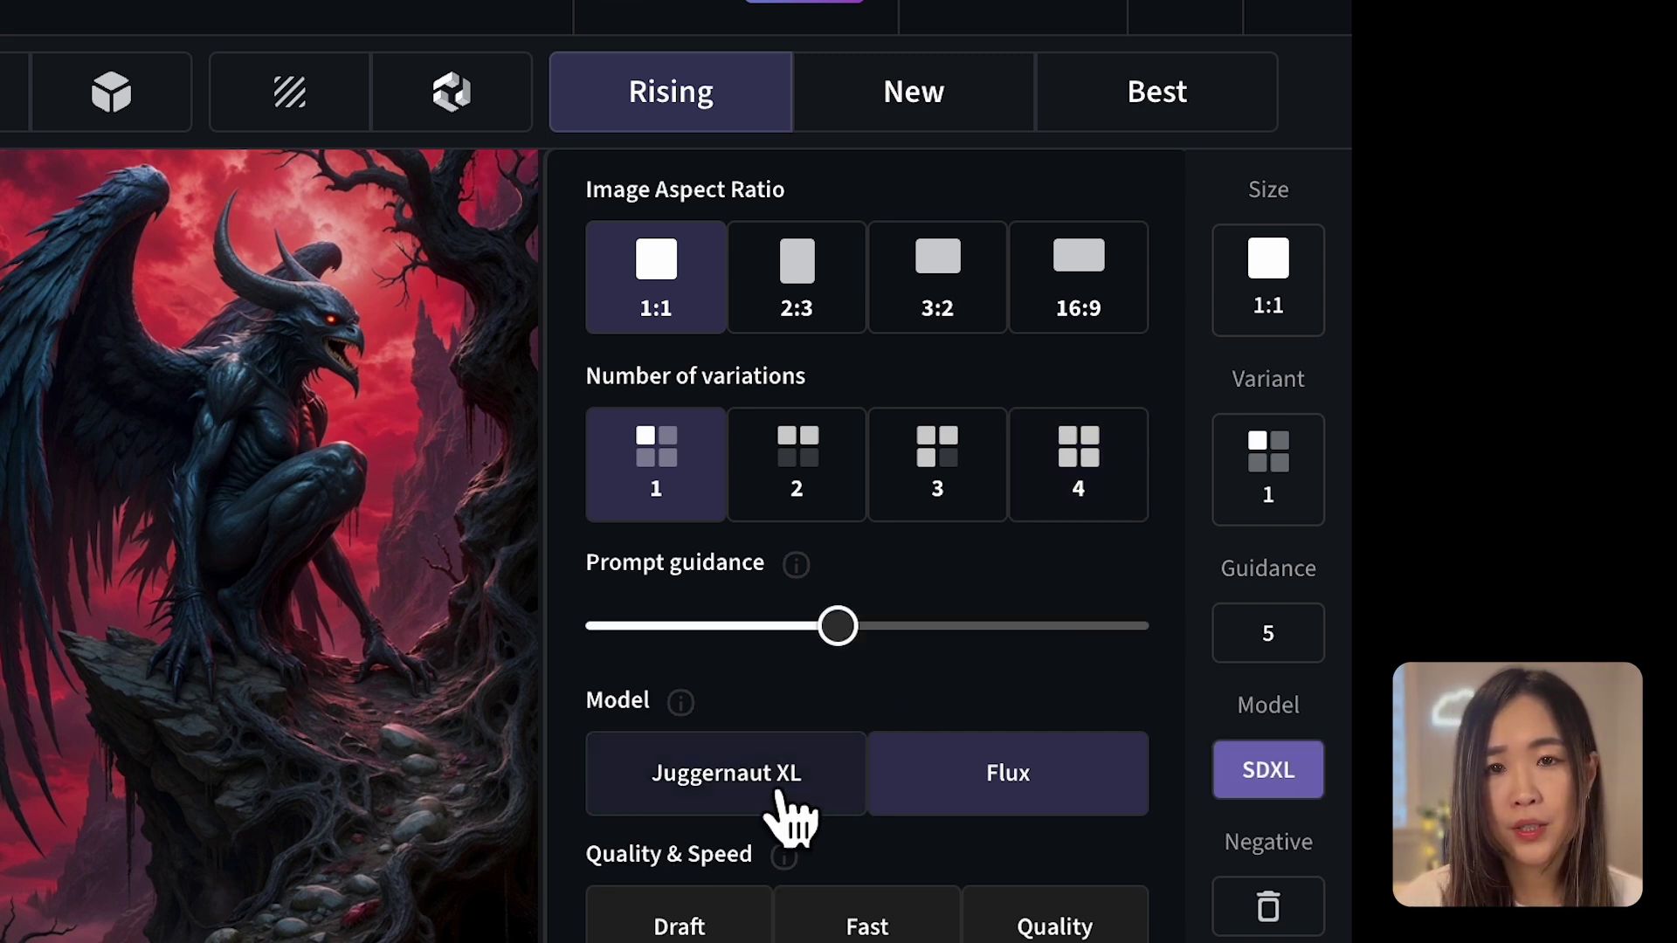
{"action": "left_click", "coordinate": [877, 624]}
{"action": "mouse_move", "coordinate": [900, 644]}
{"action": "left_mouse_down"}
{"action": "mouse_move", "coordinate": [1048, 644]}
{"action": "mouse_move", "coordinate": [681, 629]}
{"action": "mouse_move", "coordinate": [1034, 644]}
{"action": "mouse_move", "coordinate": [800, 648]}
{"action": "mouse_move", "coordinate": [947, 655]}
{"action": "mouse_move", "coordinate": [902, 648]}
{"action": "left_mouse_up"}
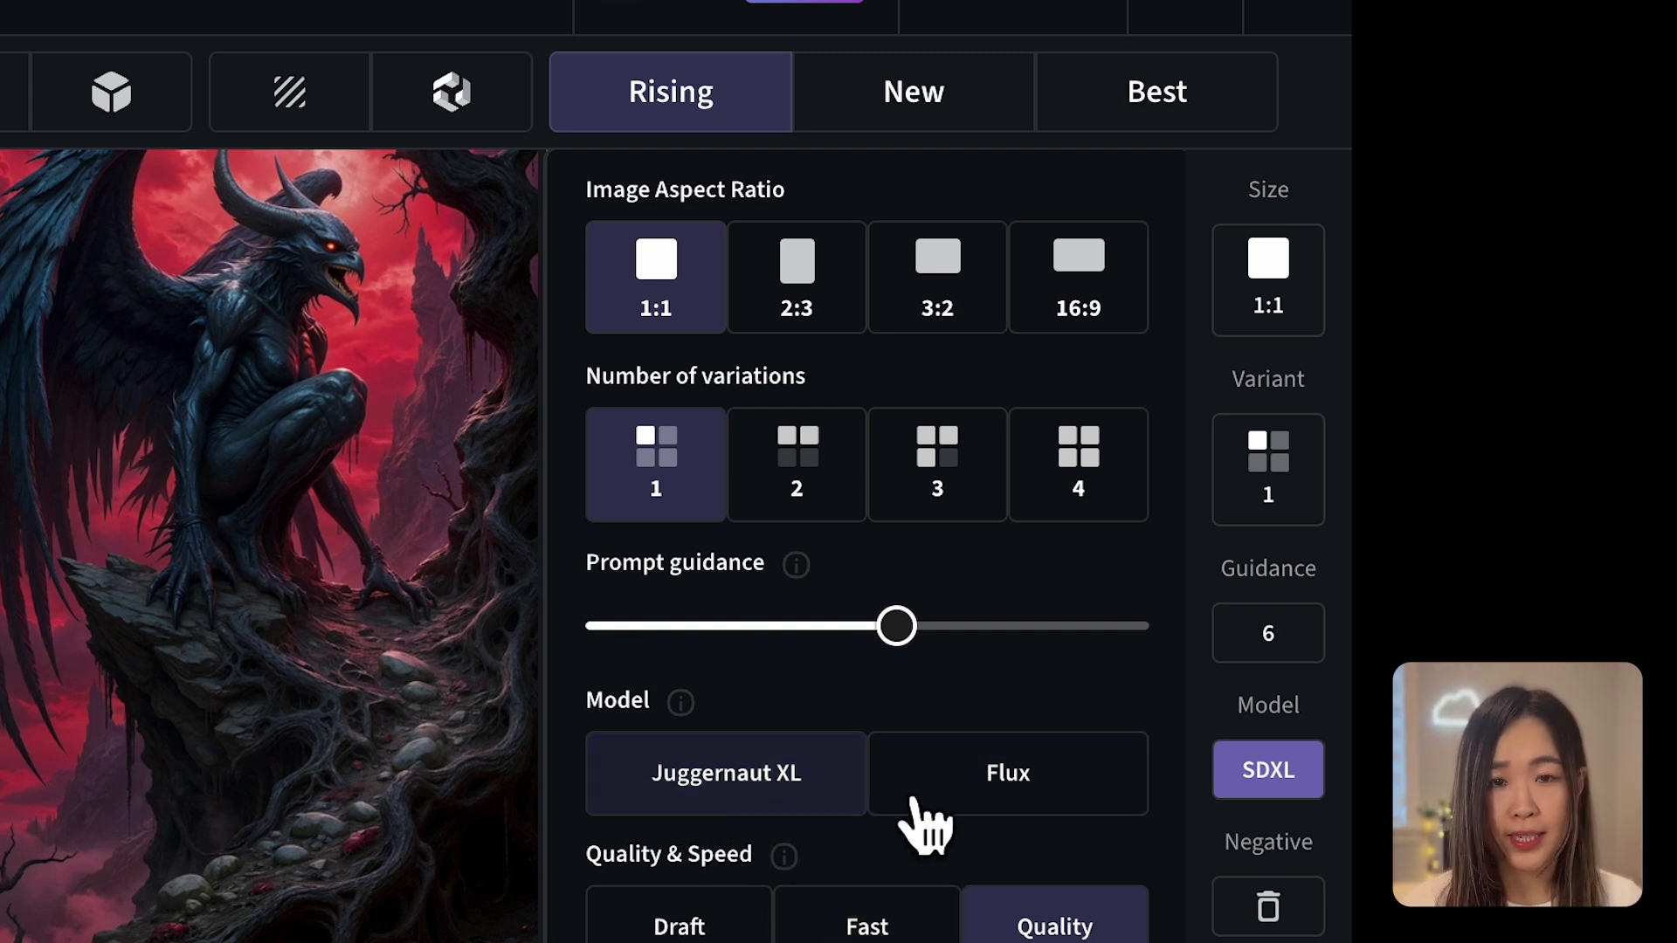
{"action": "left_click", "coordinate": [1035, 812]}
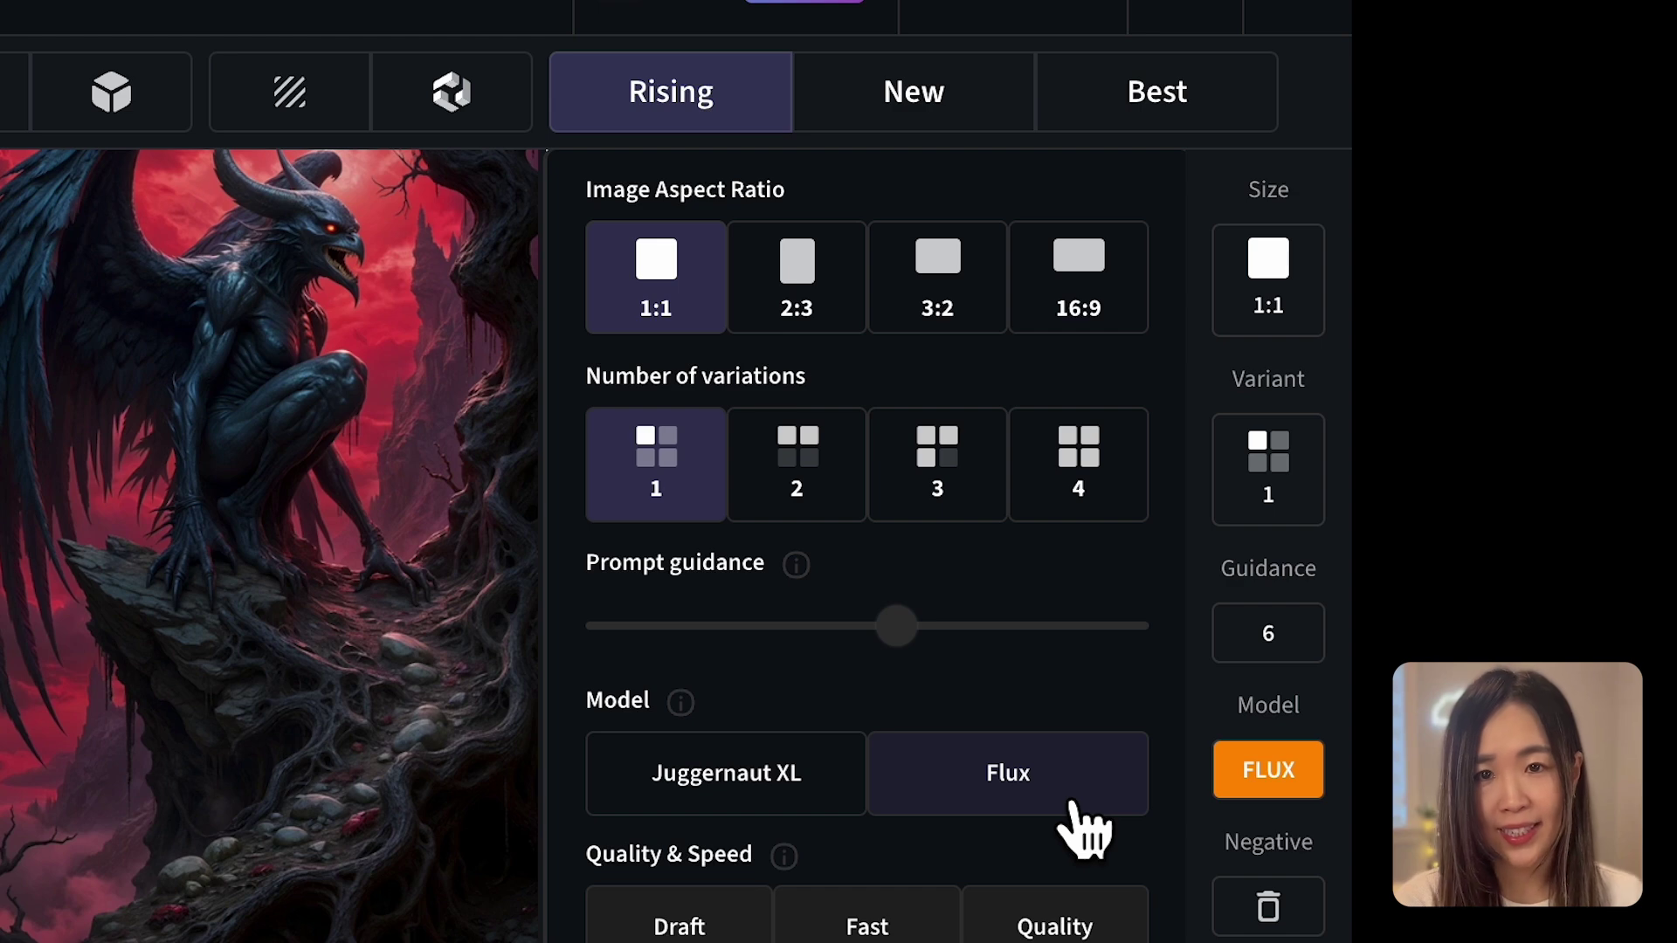
{"action": "left_click", "coordinate": [852, 786]}
- Enable auto-enhancing of short prompts, and switch the seed to Fixed and back to Random
{"action": "mouse_move", "coordinate": [791, 864]}
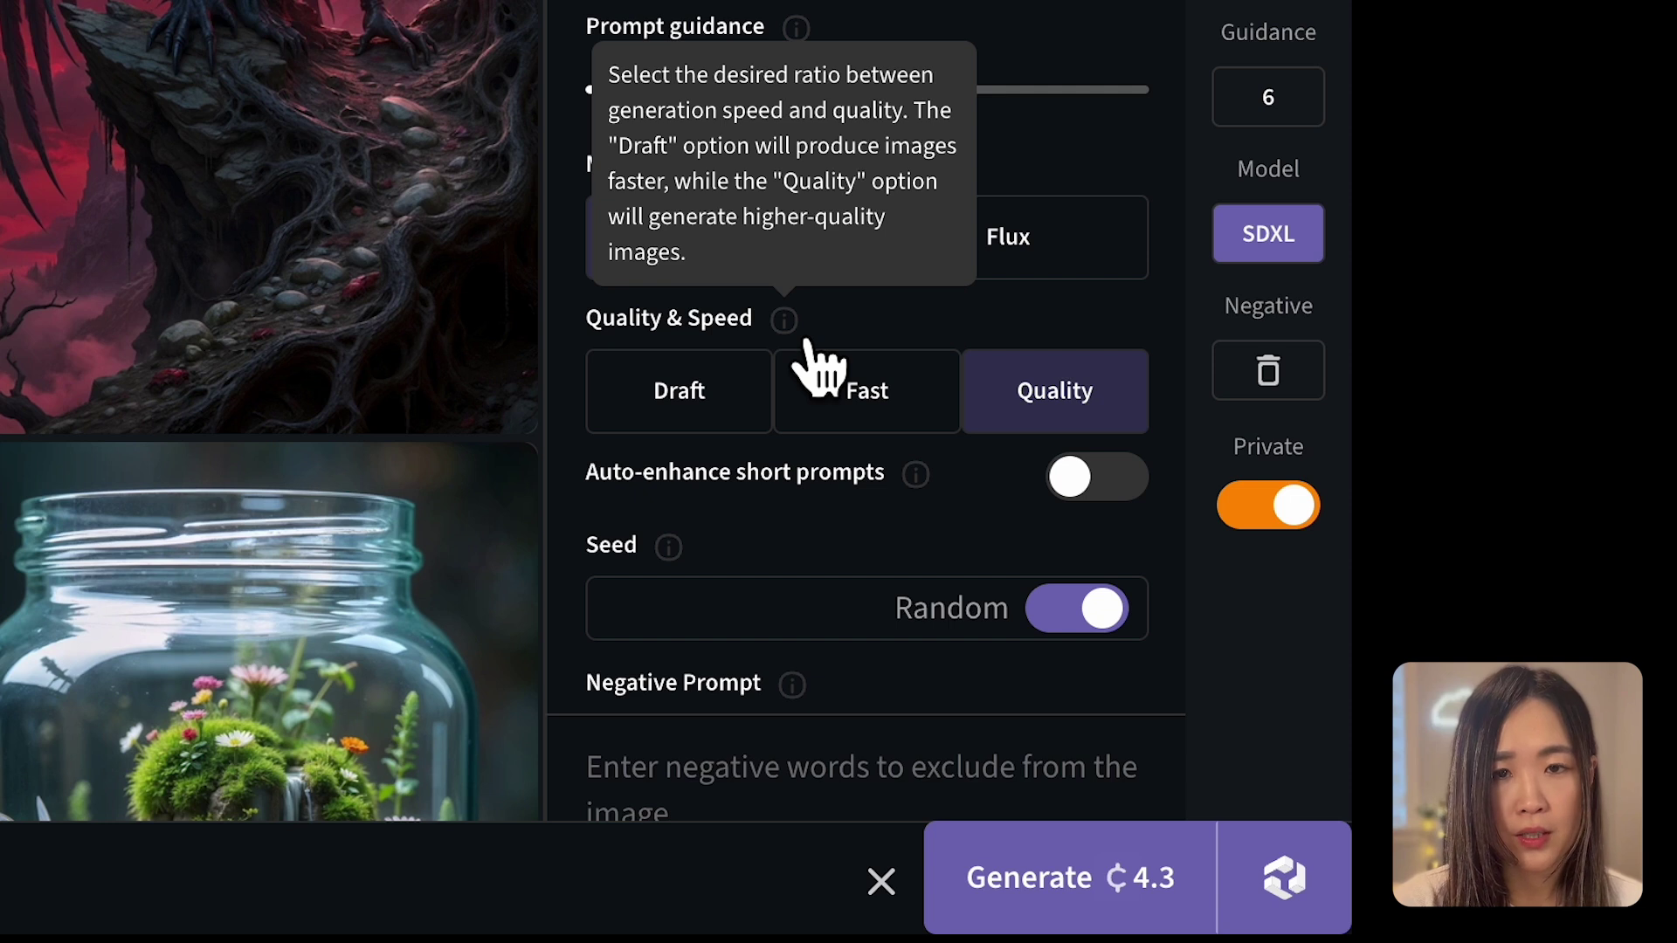
{"action": "mouse_move", "coordinate": [919, 483]}
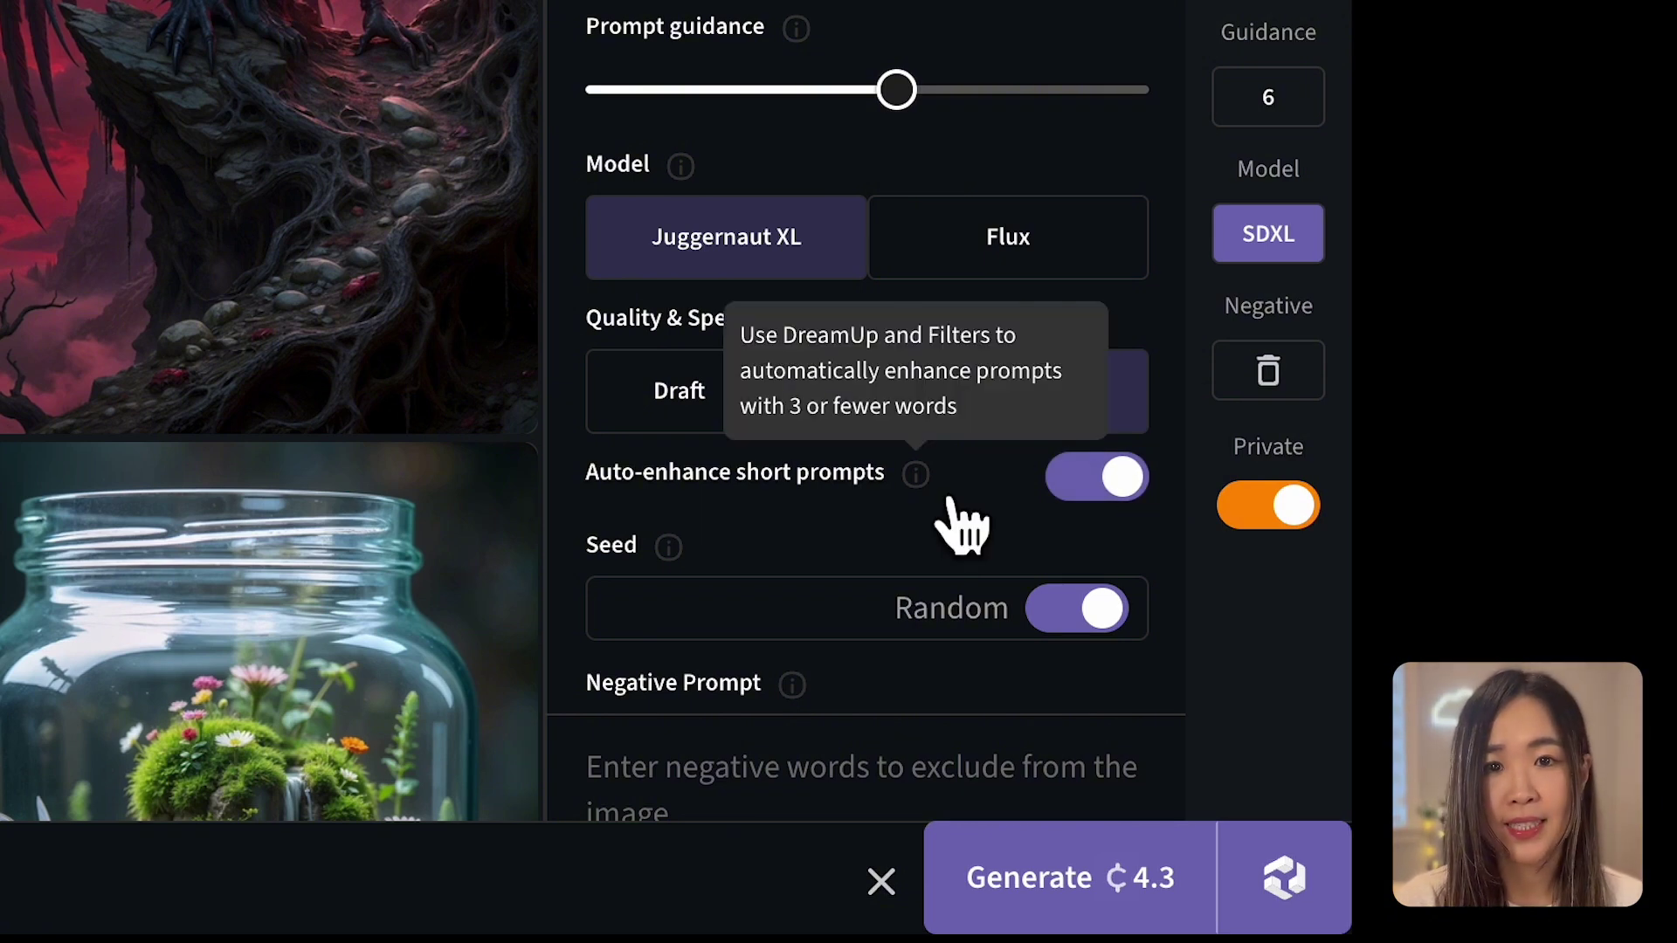
{"action": "left_click", "coordinate": [1098, 644]}
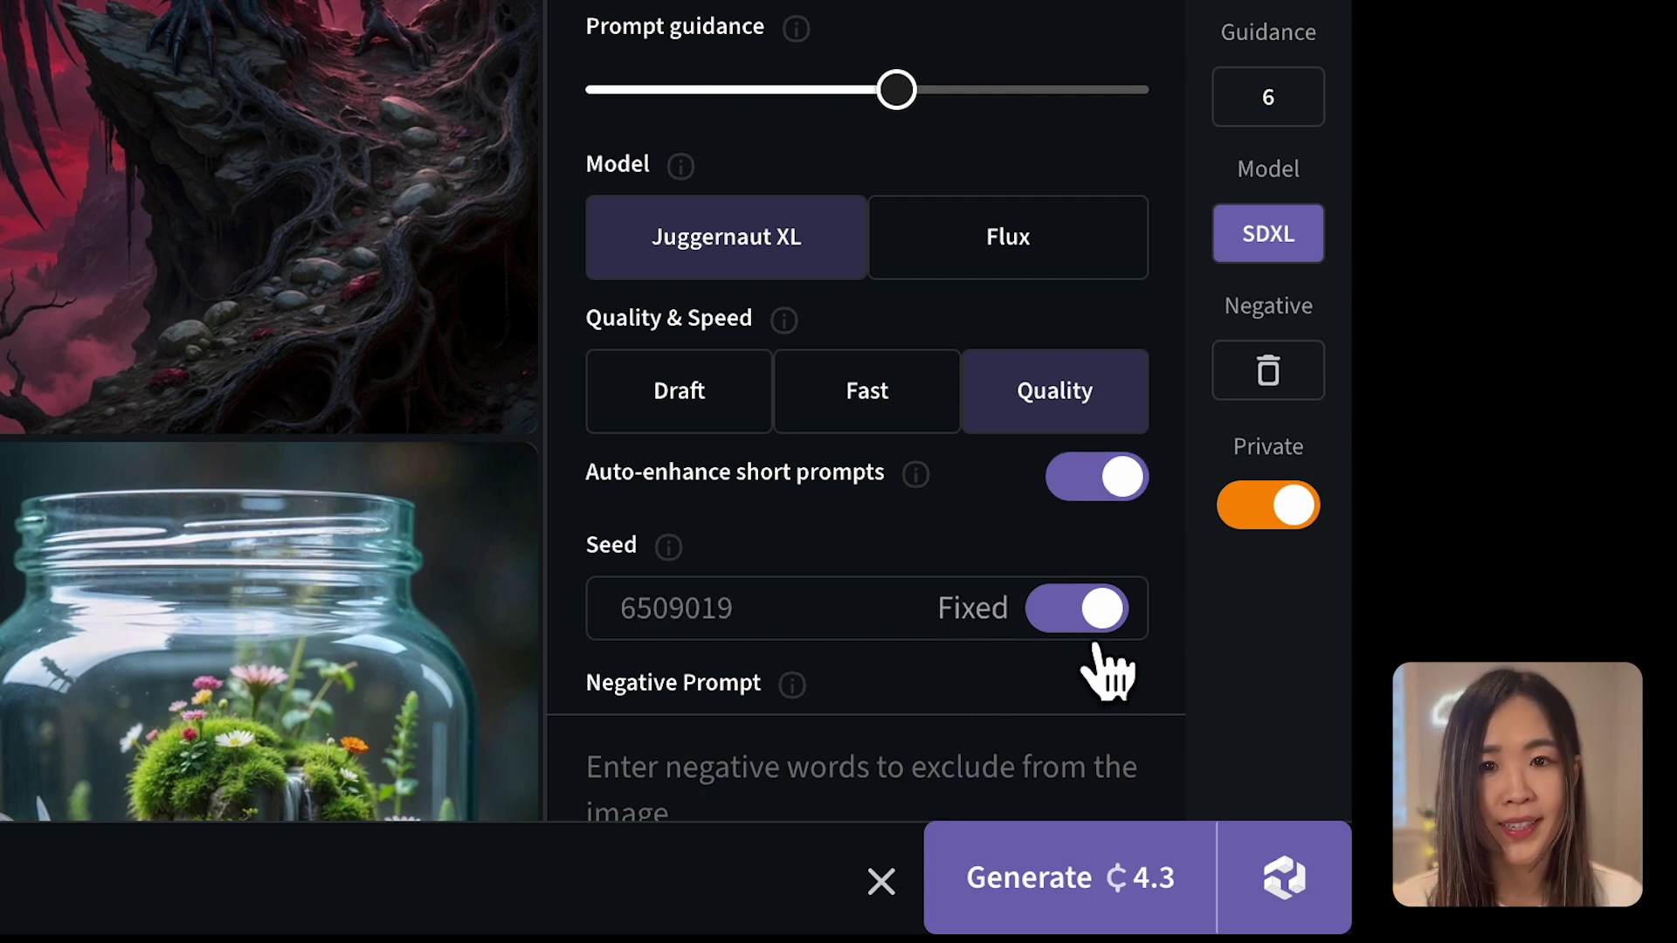
{"action": "left_click", "coordinate": [1098, 647]}
{"action": "left_click_drag", "start_coordinate": [734, 612], "coordinate": [572, 602]}
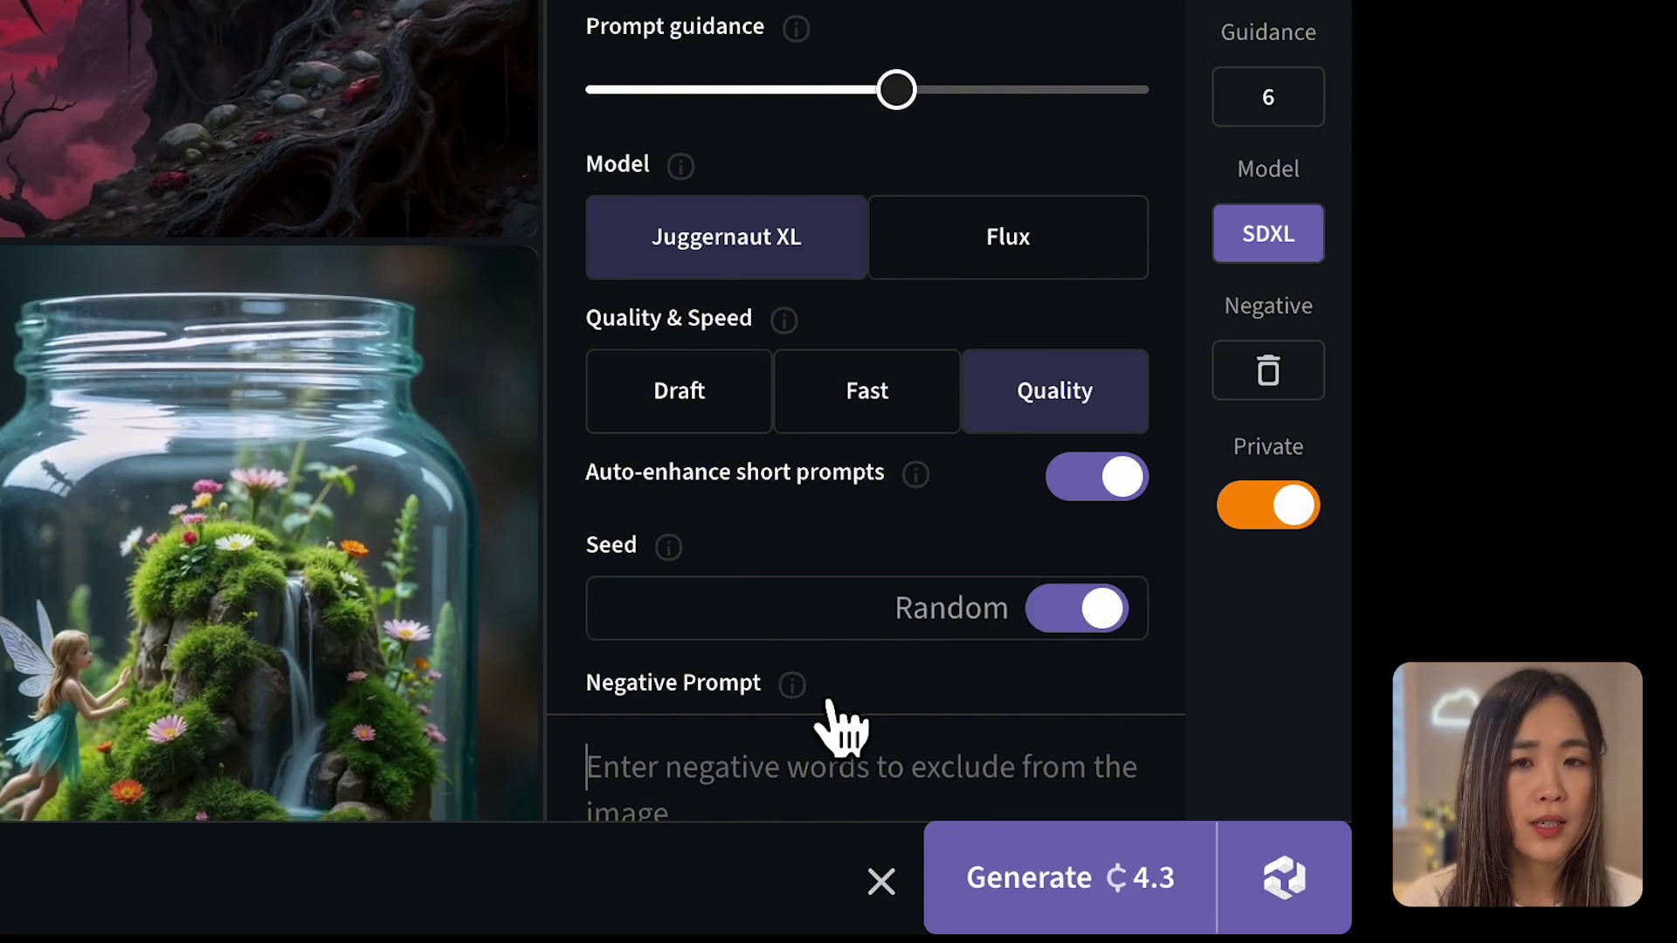
{"action": "mouse_move", "coordinate": [817, 695]}
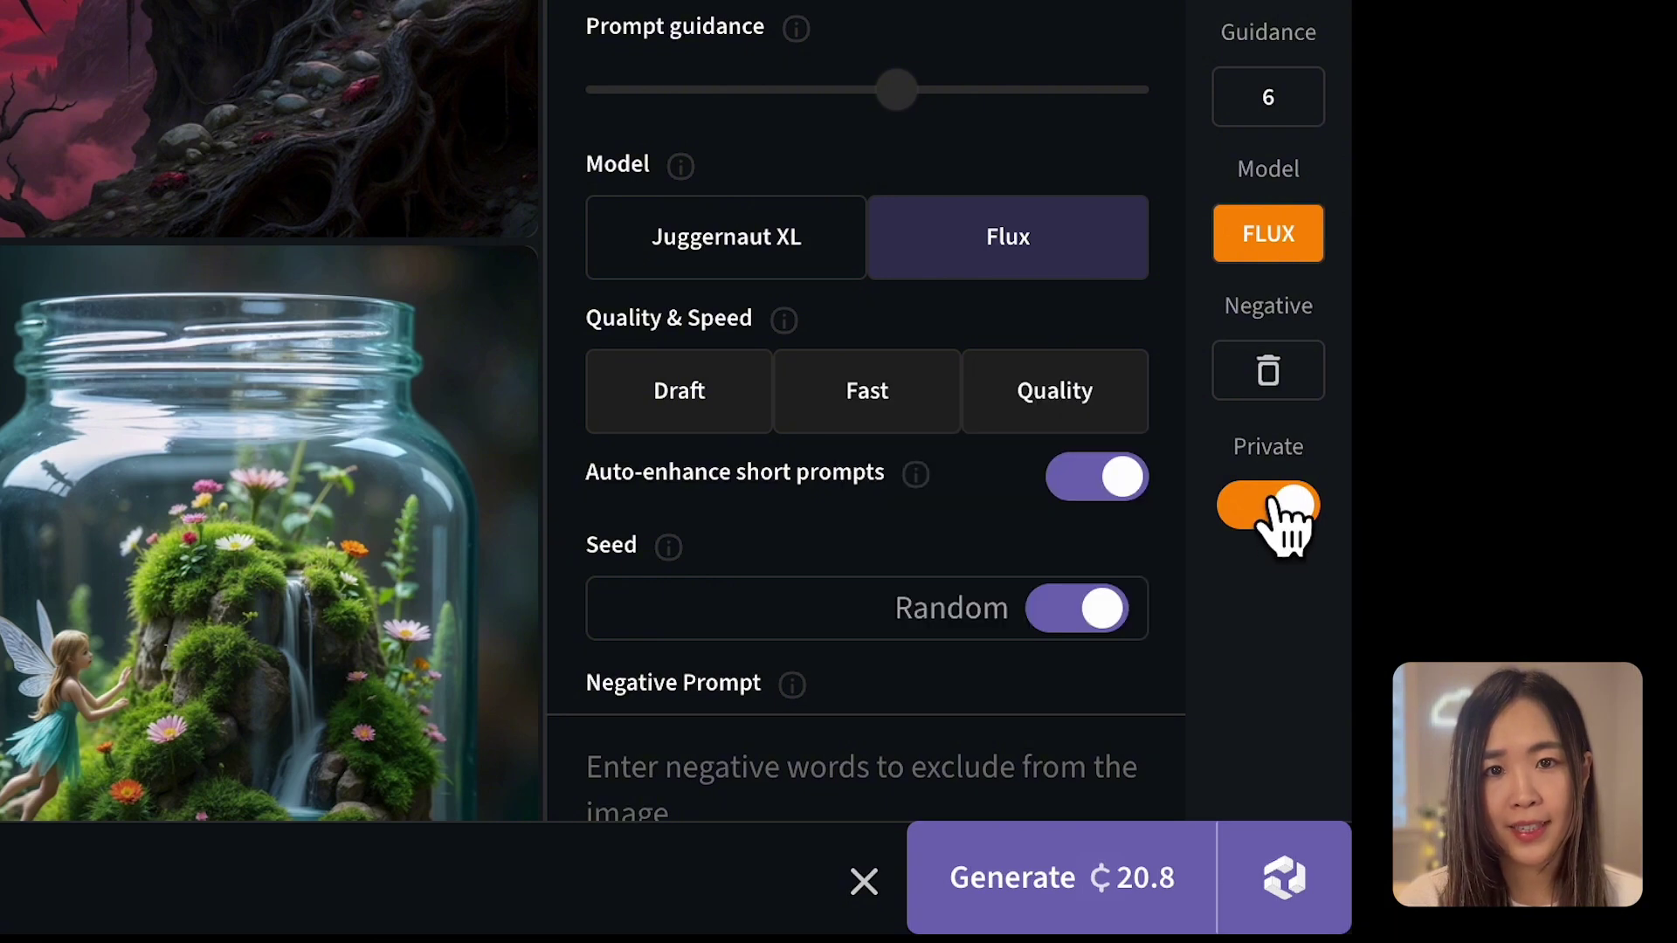
- Turn the private setting off and back on
{"action": "left_click", "coordinate": [1306, 511]}
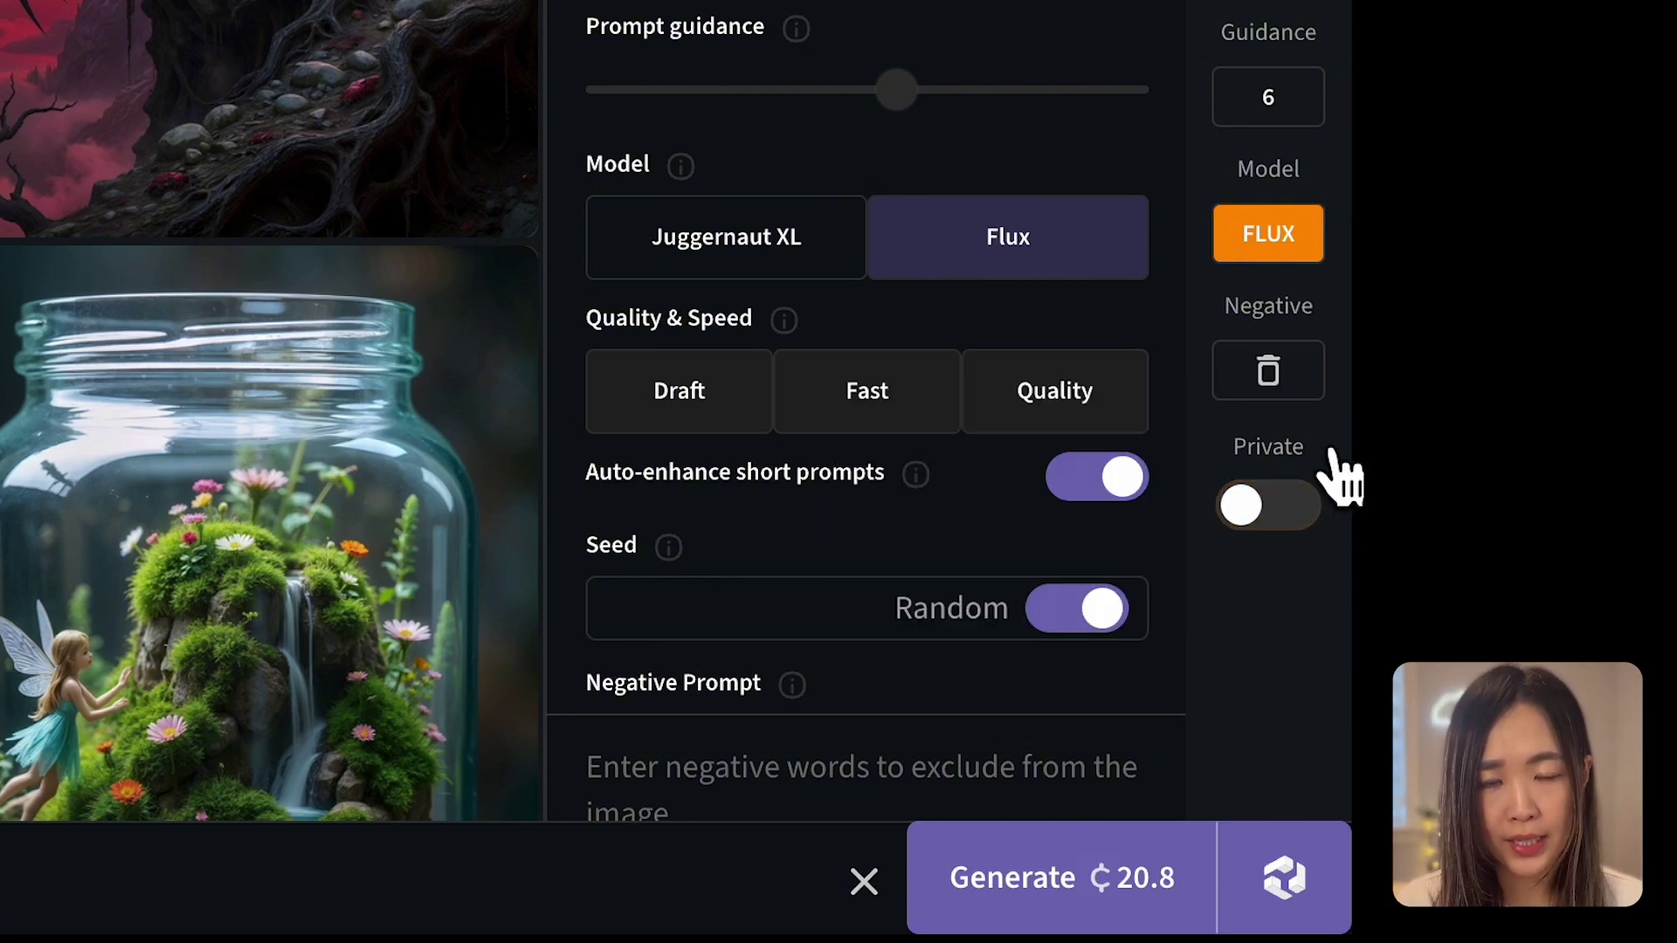
{"action": "left_click", "coordinate": [1317, 521]}
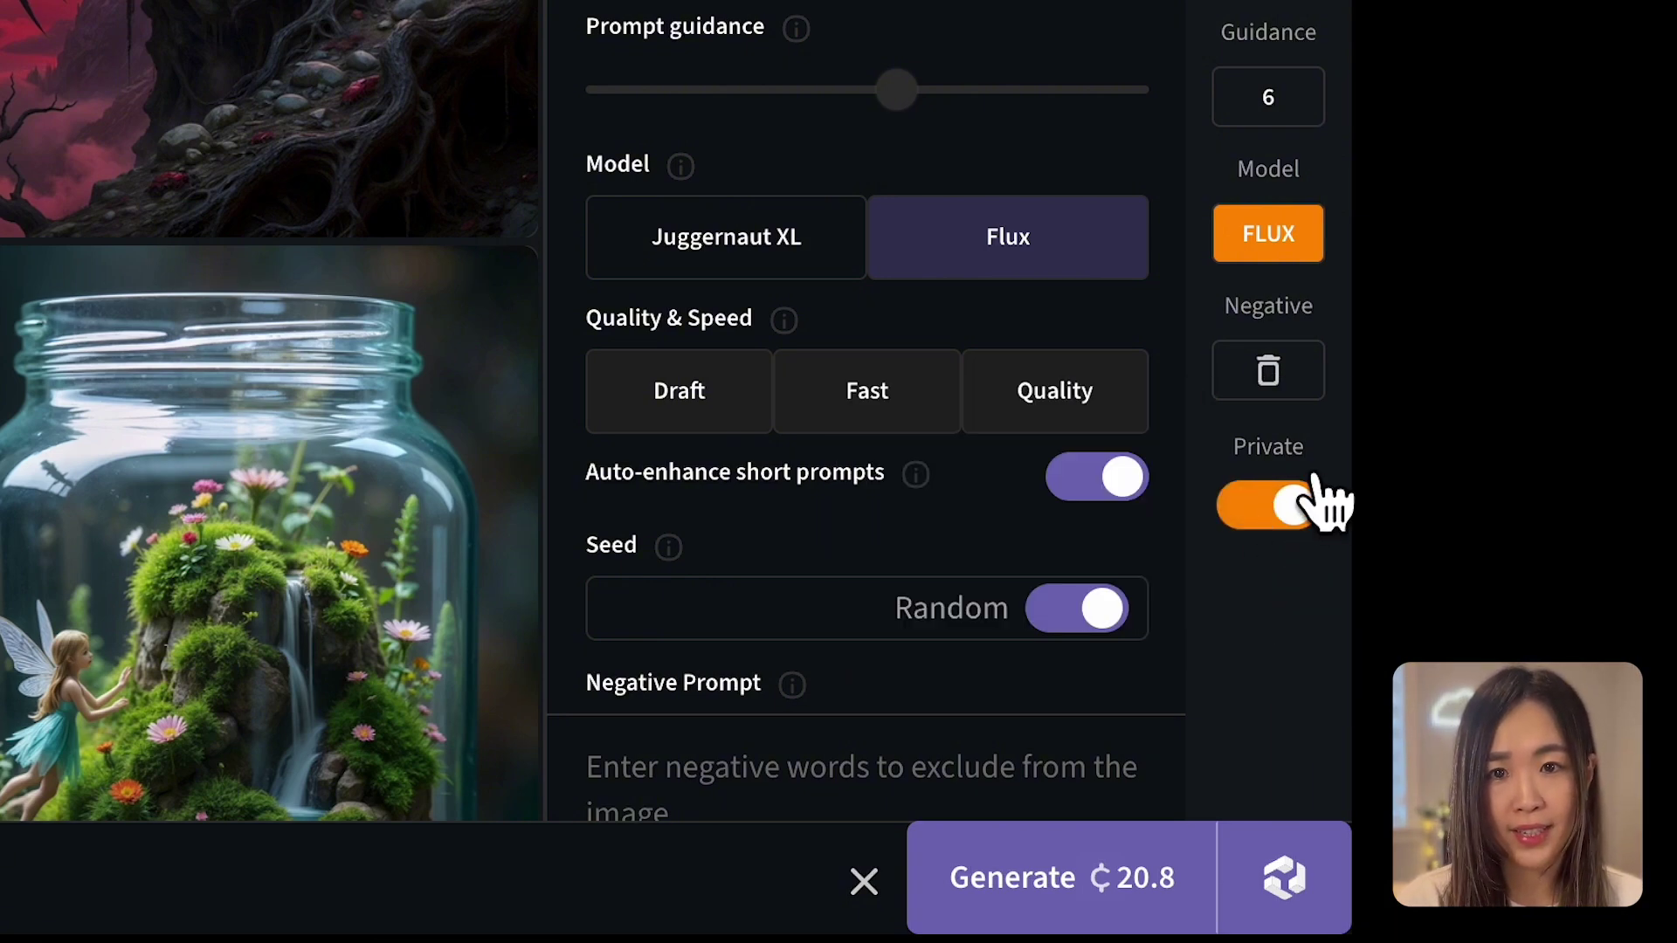
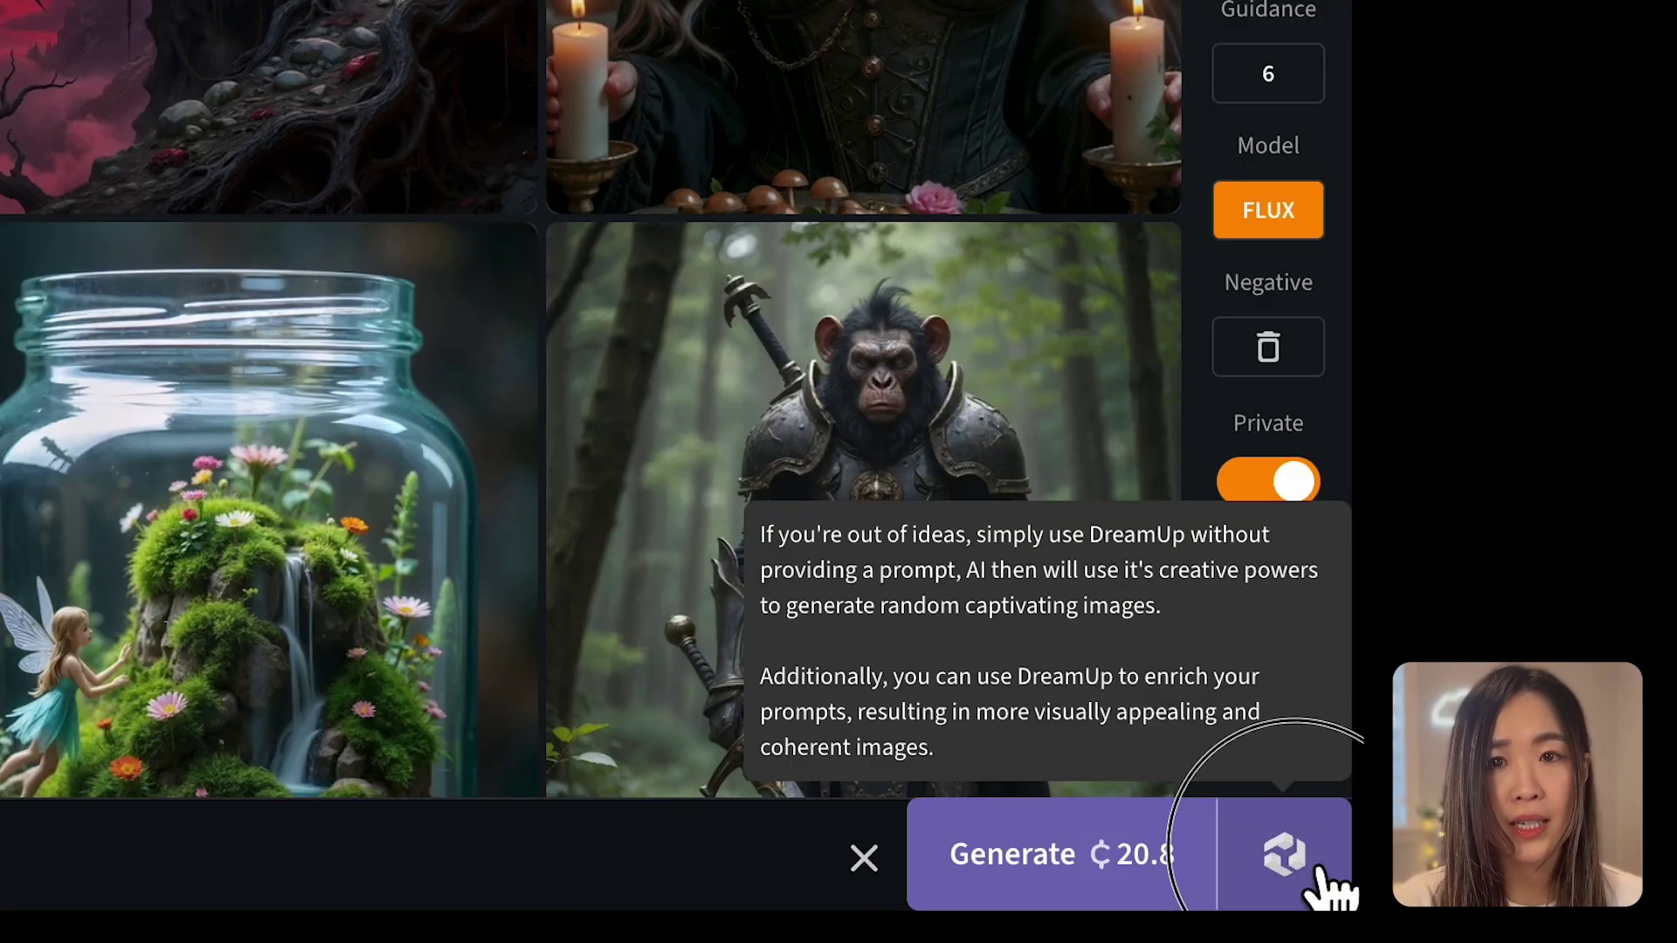
- Generate the cat image with a DreamUp-enriched prompt and review the strengths of the applied filters
{"action": "left_click", "coordinate": [1314, 872]}
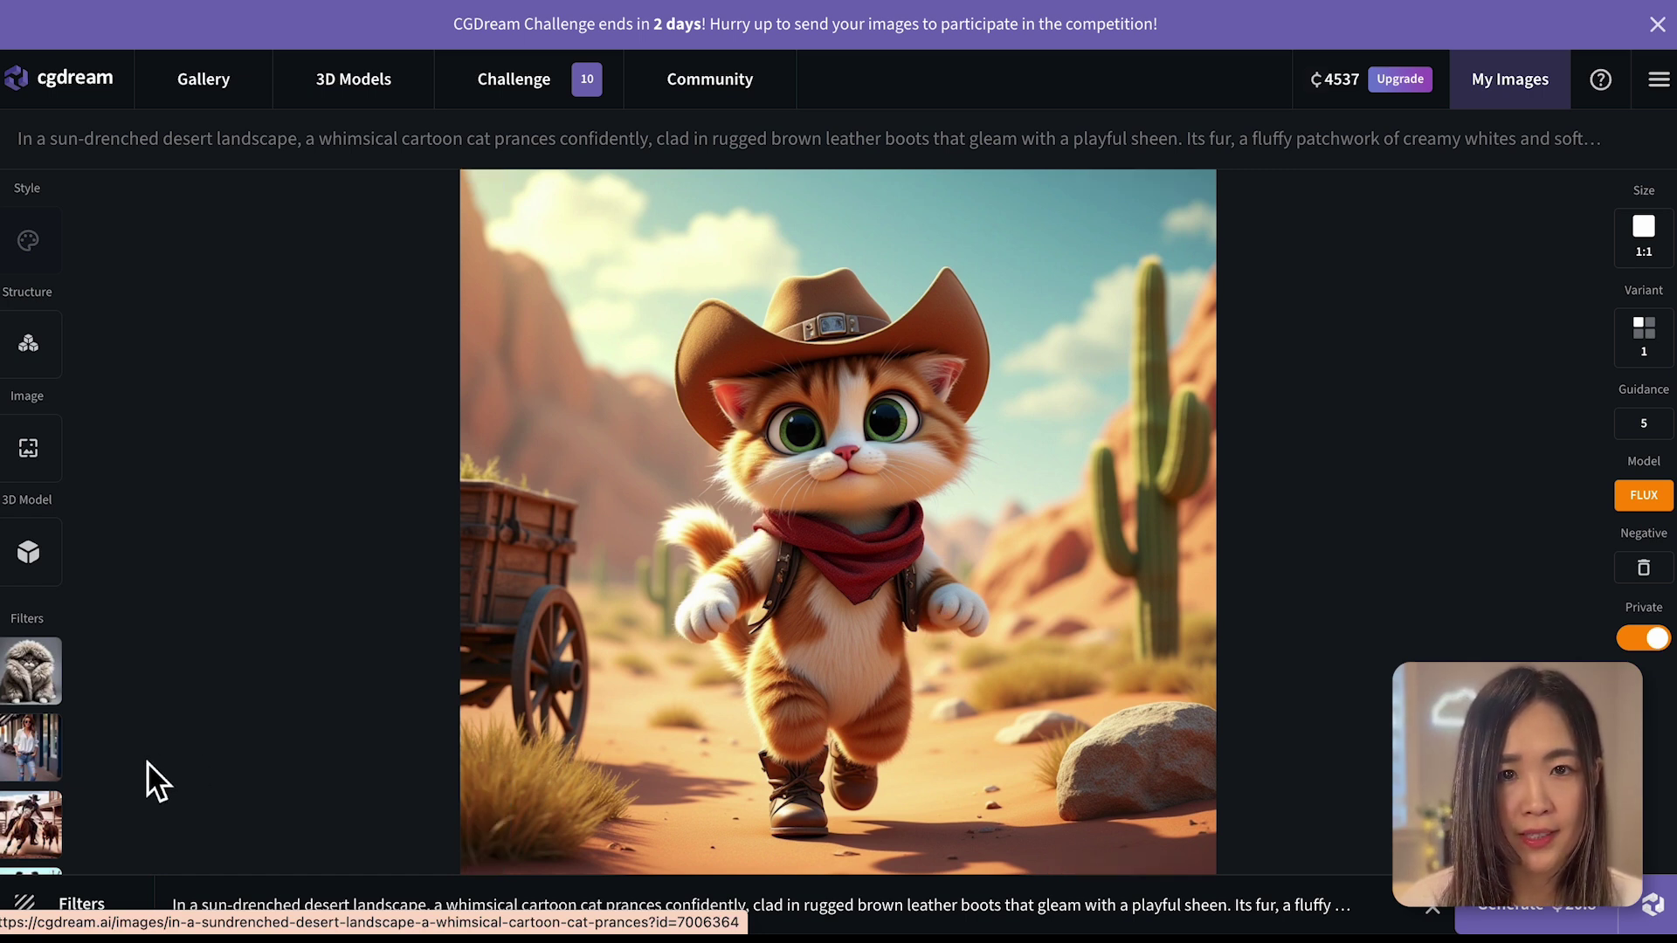
{"action": "mouse_move", "coordinate": [147, 762]}
{"action": "scroll", "coordinate": [61, 767], "scroll_direction": "down", "scroll_amount": 1}
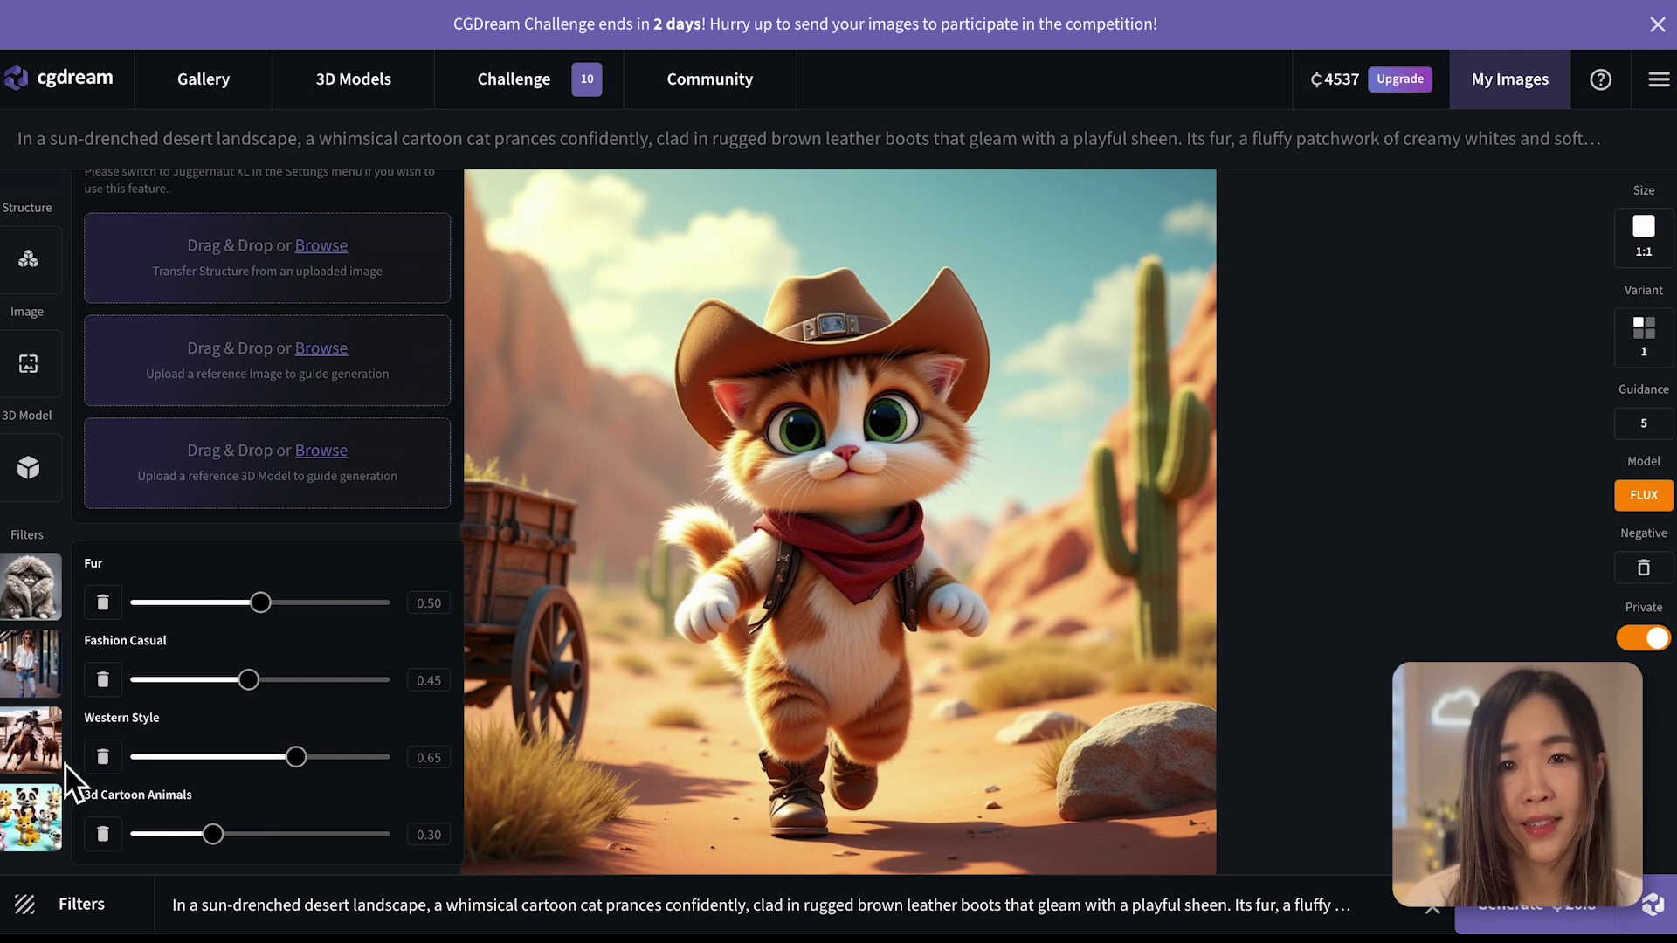
{"action": "mouse_move", "coordinate": [58, 812]}
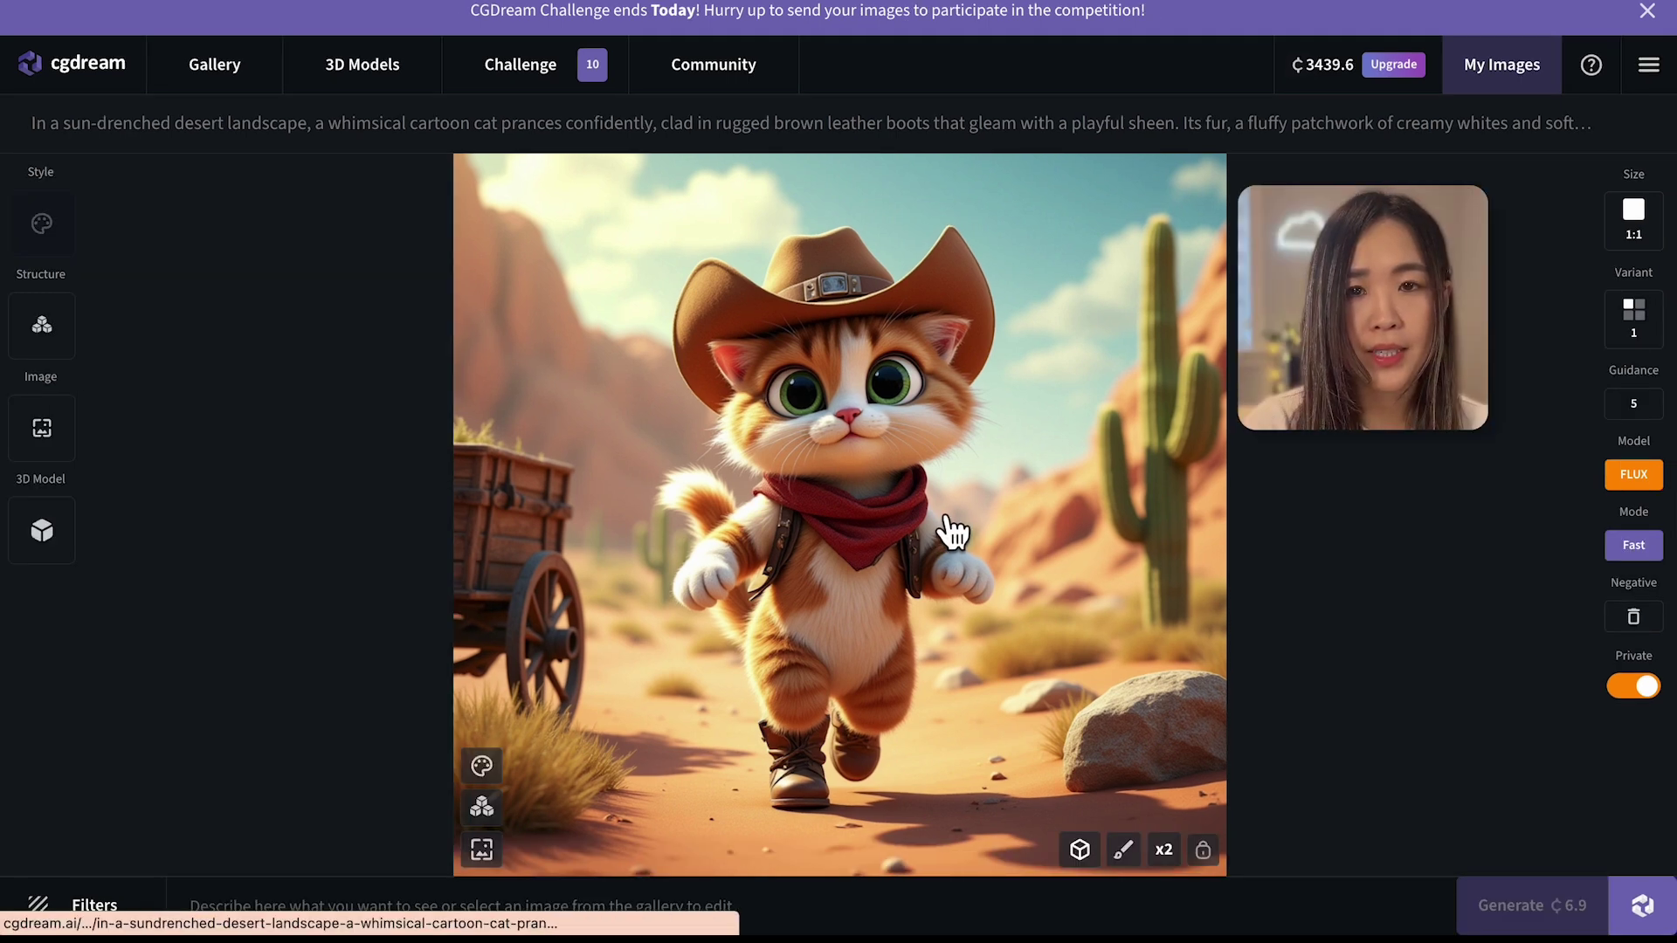
- Open the generated desert cat image, expand its full enriched prompt, and switch the image to its x2 upscaled version
{"action": "left_click", "coordinate": [937, 507]}
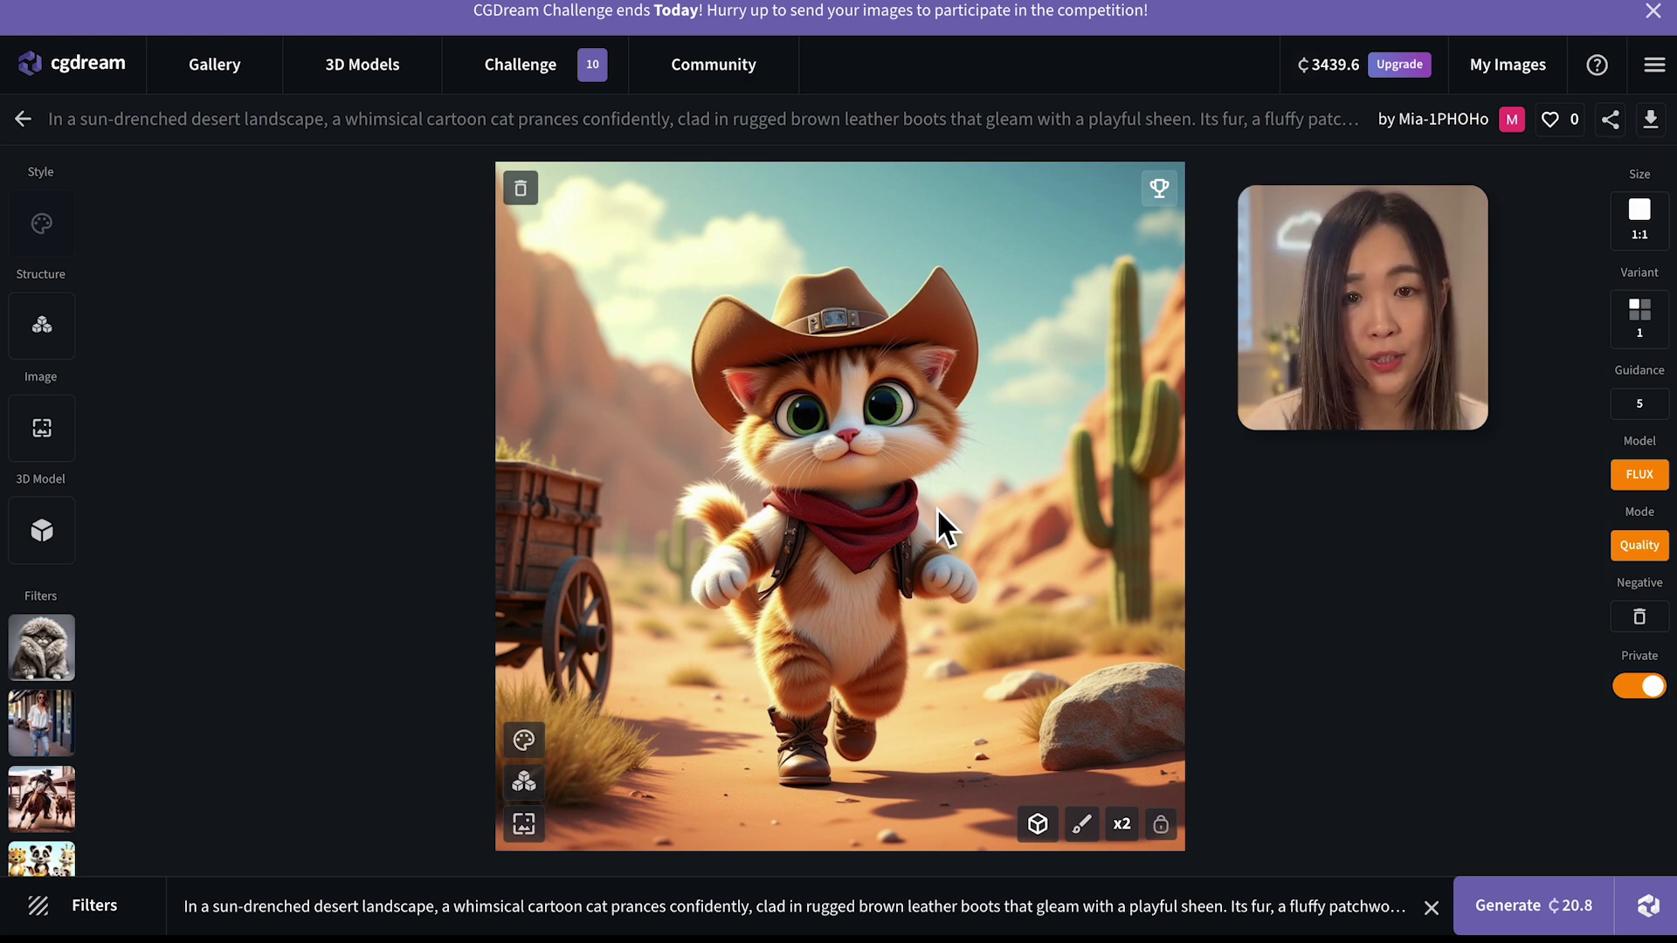
{"action": "left_click", "coordinate": [1013, 913]}
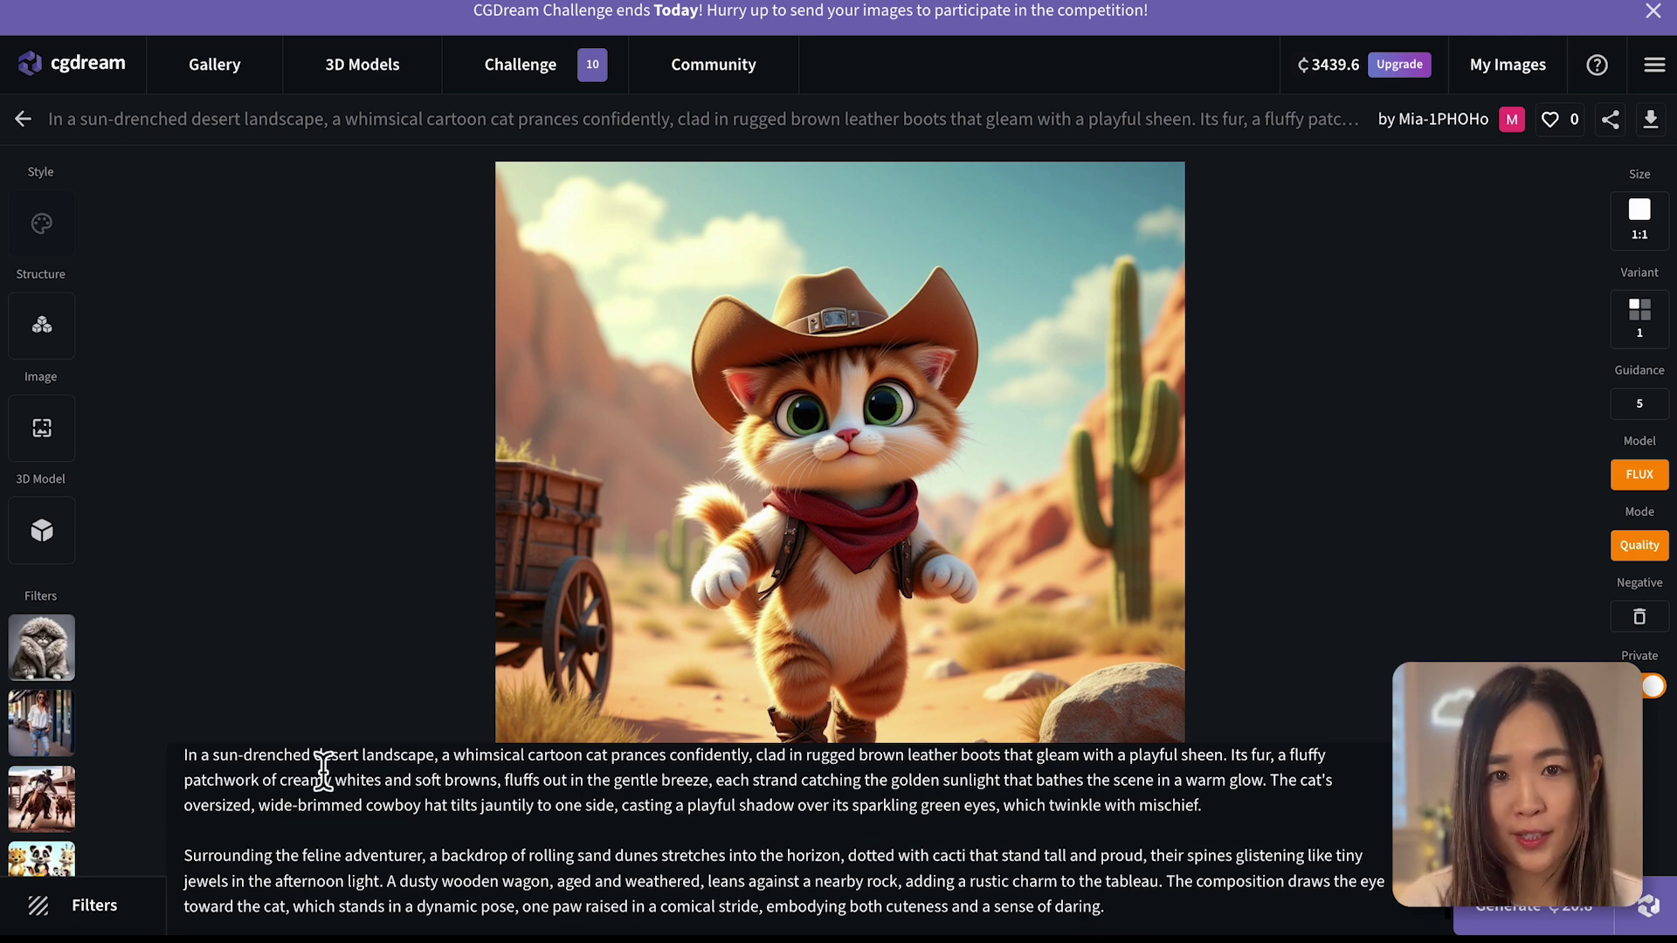
{"action": "double_click", "coordinate": [358, 758]}
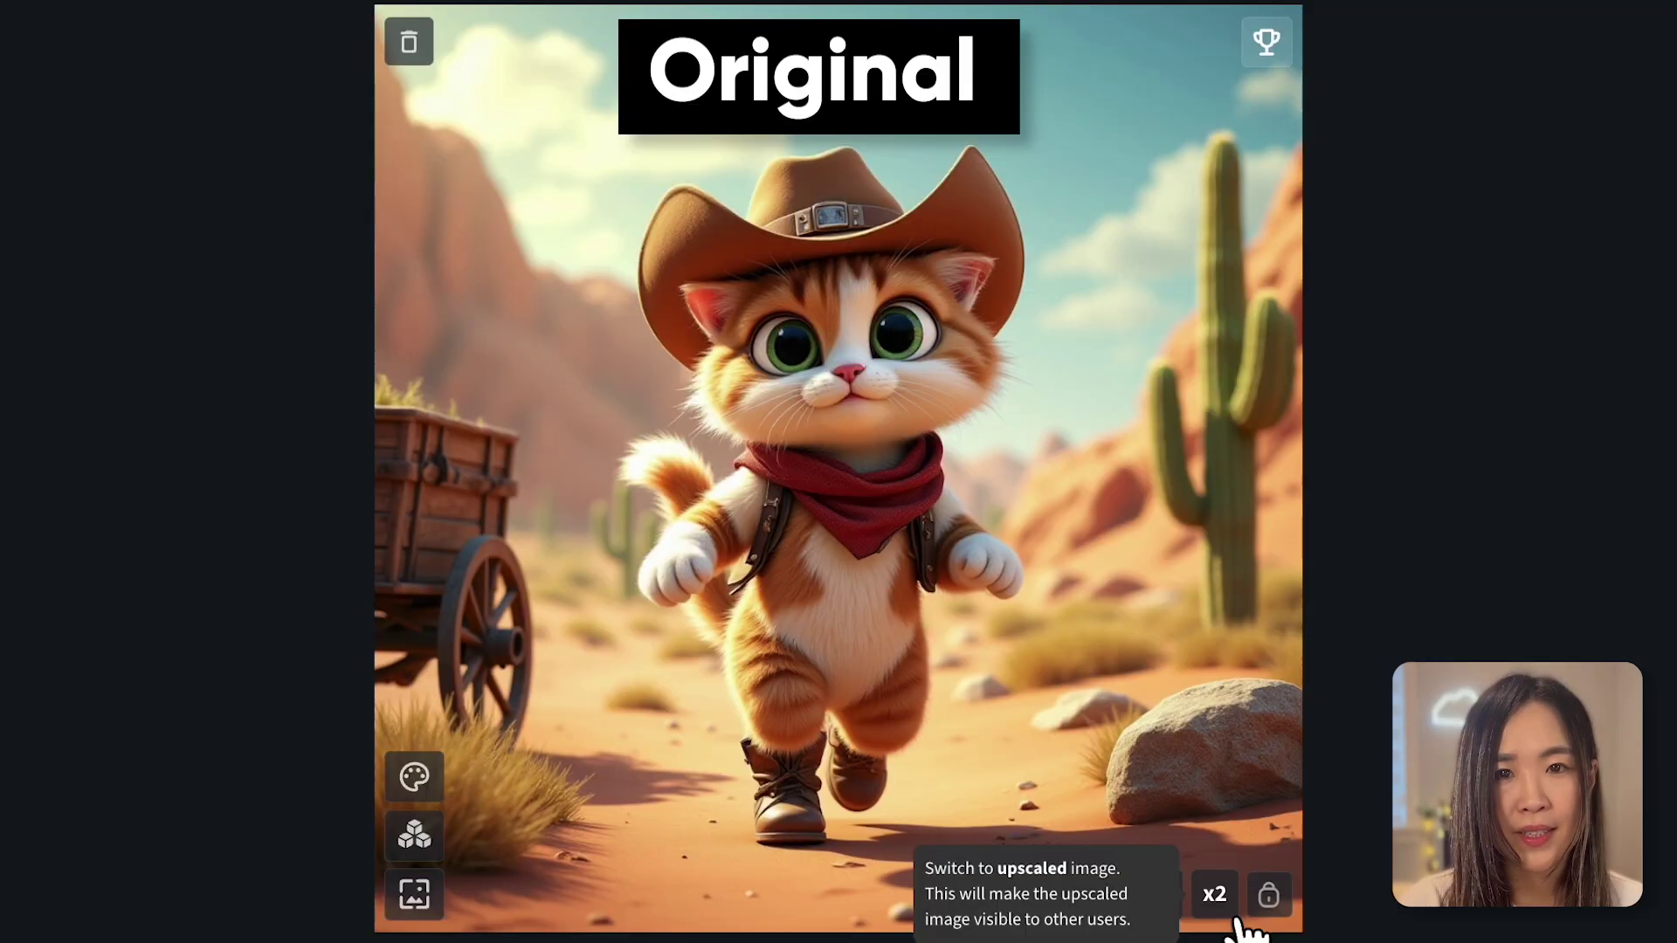
{"action": "left_click", "coordinate": [1236, 913]}
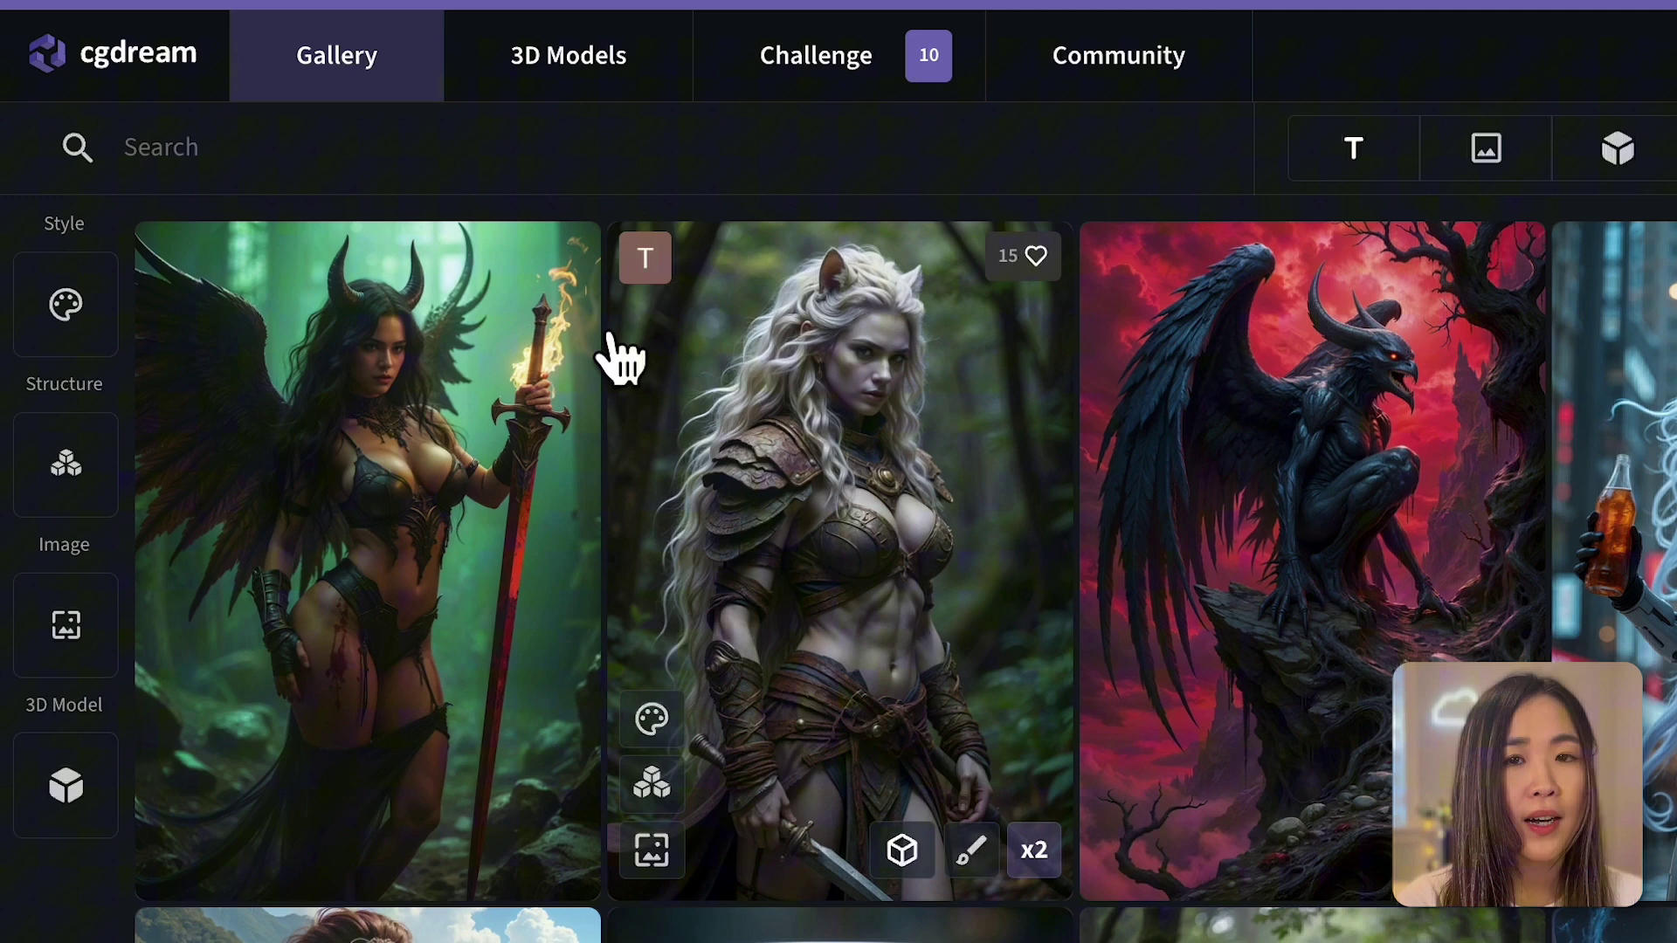
- Set the strength of the meditating girl reference image to 0.40
{"action": "mouse_move", "coordinate": [67, 318]}
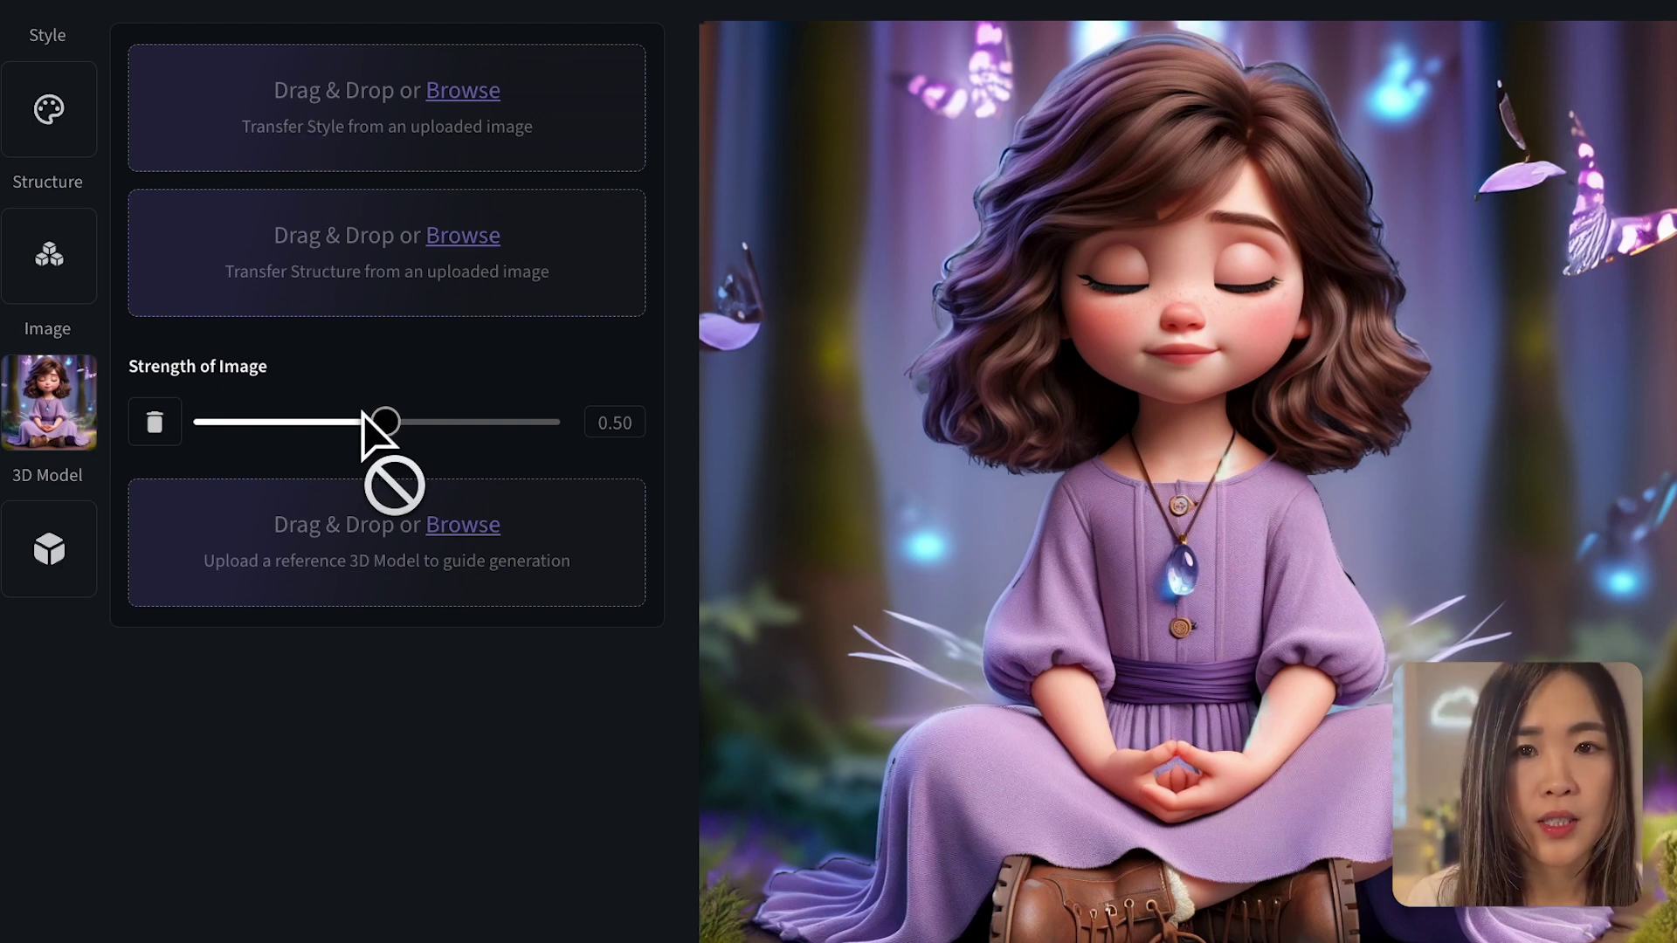
{"action": "mouse_move", "coordinate": [377, 423]}
{"action": "left_mouse_down"}
{"action": "mouse_move", "coordinate": [301, 441]}
{"action": "mouse_move", "coordinate": [481, 446]}
{"action": "mouse_move", "coordinate": [288, 446]}
{"action": "mouse_move", "coordinate": [395, 447]}
{"action": "left_mouse_up"}
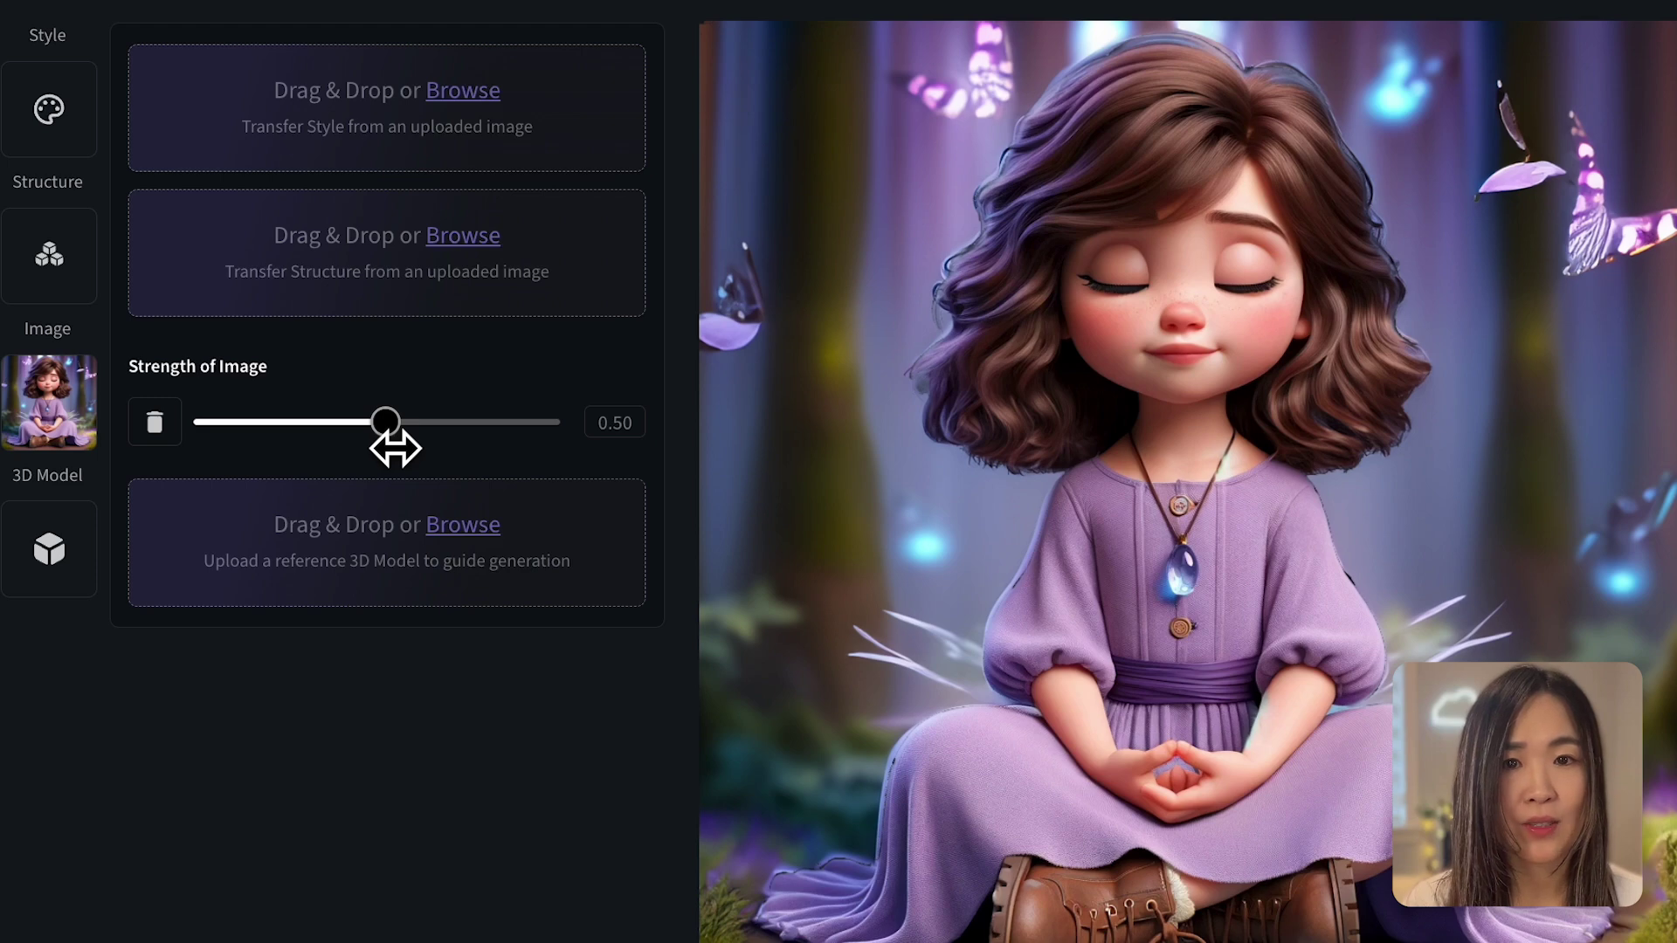
{"action": "left_click_drag", "start_coordinate": [395, 448], "coordinate": [369, 435]}
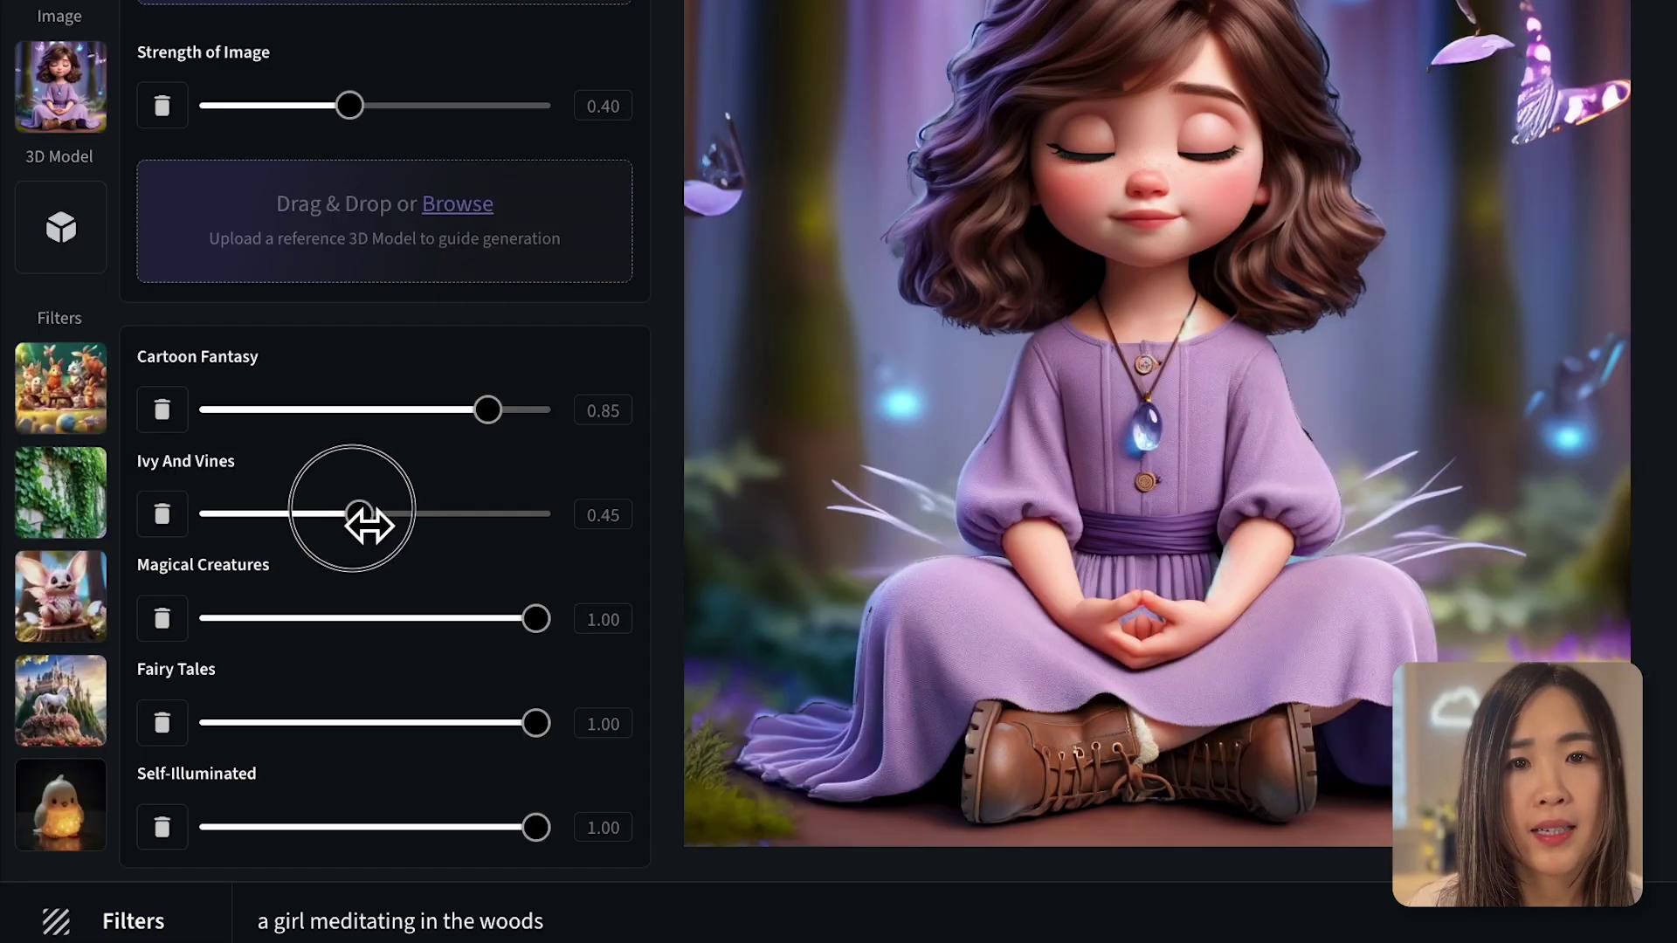
- Set the filter strengths to 0.60 for Ivy And Vines and 0.30 for Fairy Tales, and reduce Magical Creatures and Self-Illuminated
{"action": "left_click_drag", "start_coordinate": [536, 618], "coordinate": [423, 619]}
{"action": "left_click_drag", "start_coordinate": [463, 722], "coordinate": [311, 723]}
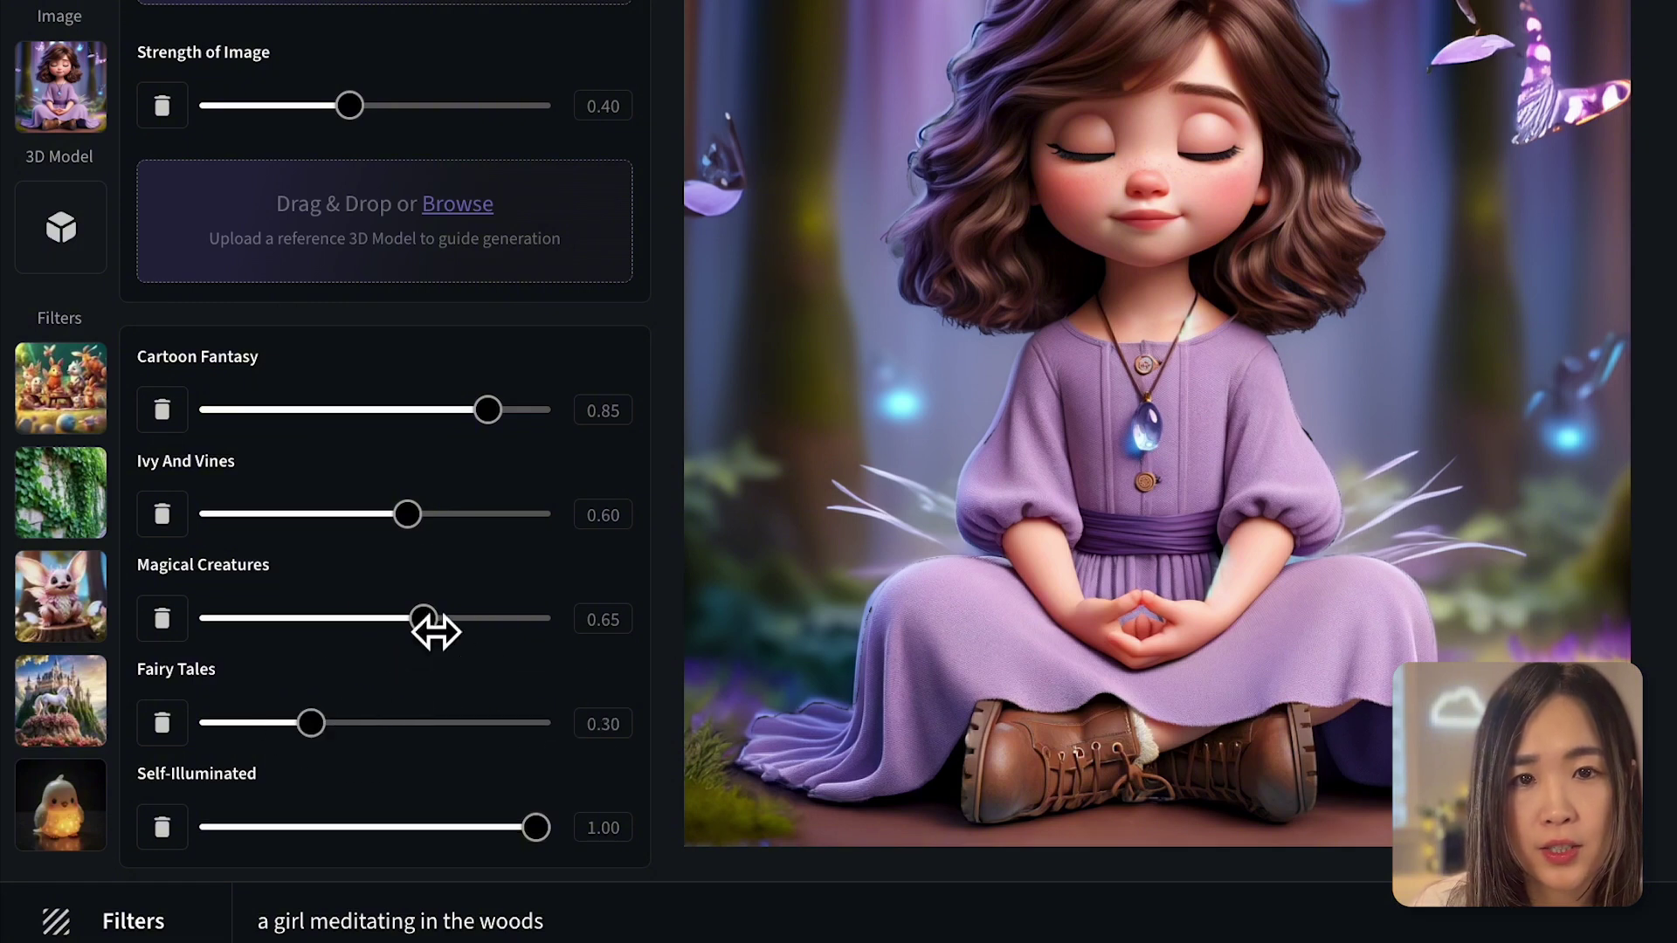
{"action": "left_click_drag", "start_coordinate": [428, 619], "coordinate": [407, 619]}
{"action": "left_click_drag", "start_coordinate": [536, 827], "coordinate": [376, 827]}
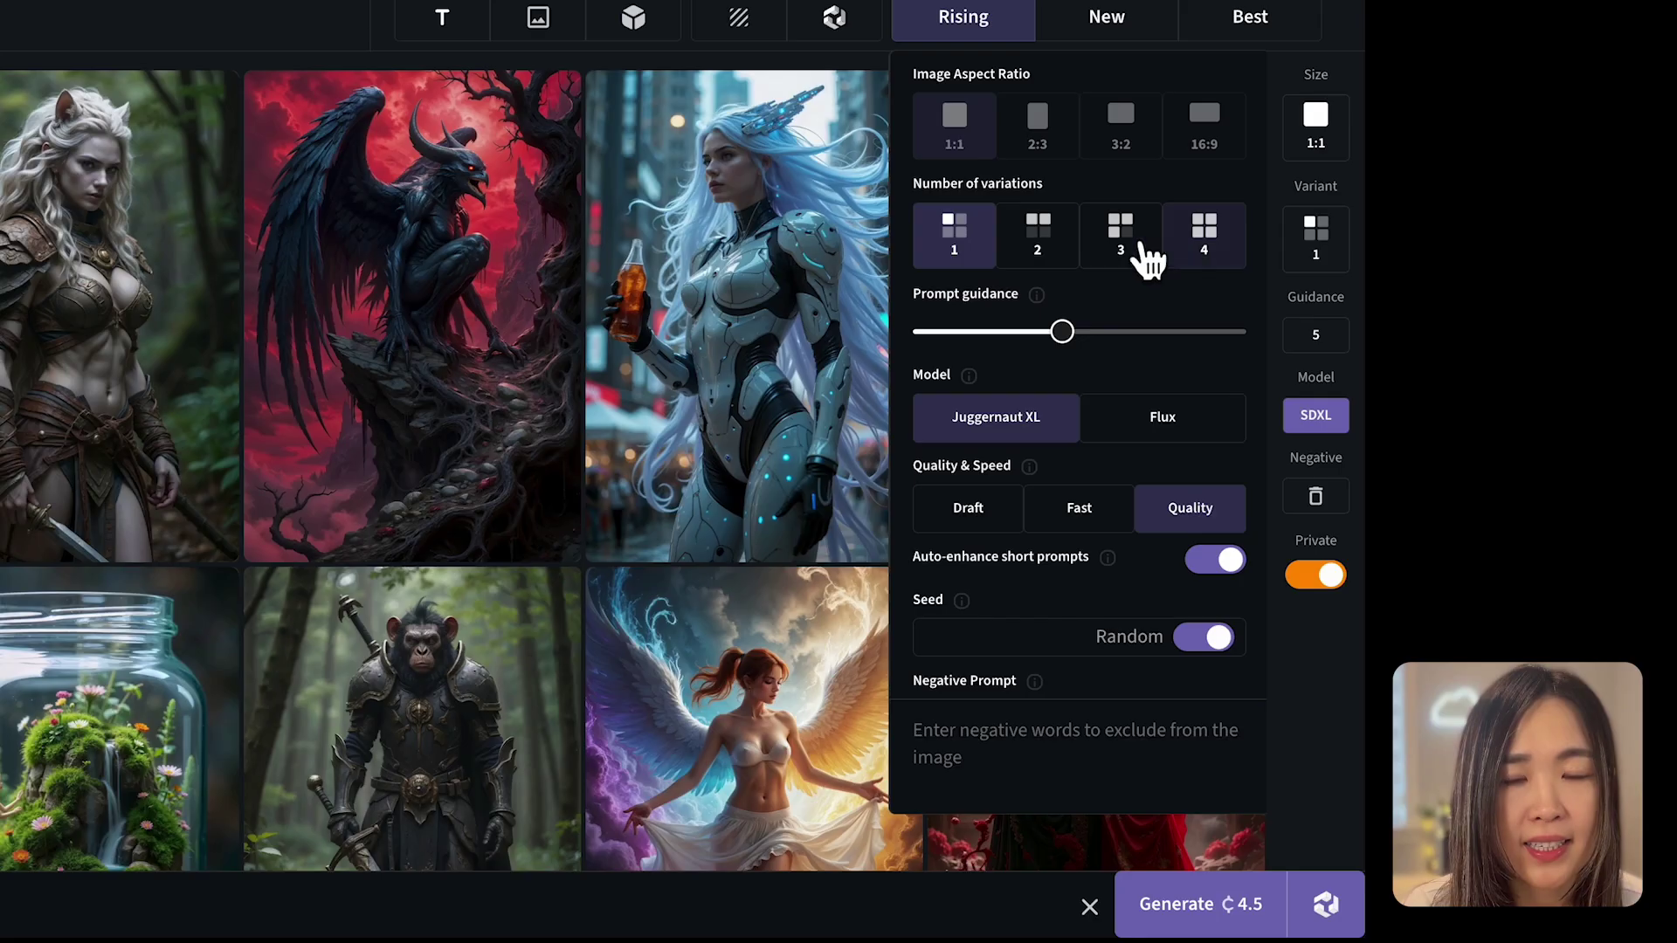
- Set three variations with the Flux model and generate the meditating girl images with a DreamUp-enriched prompt
{"action": "left_click", "coordinate": [1129, 253]}
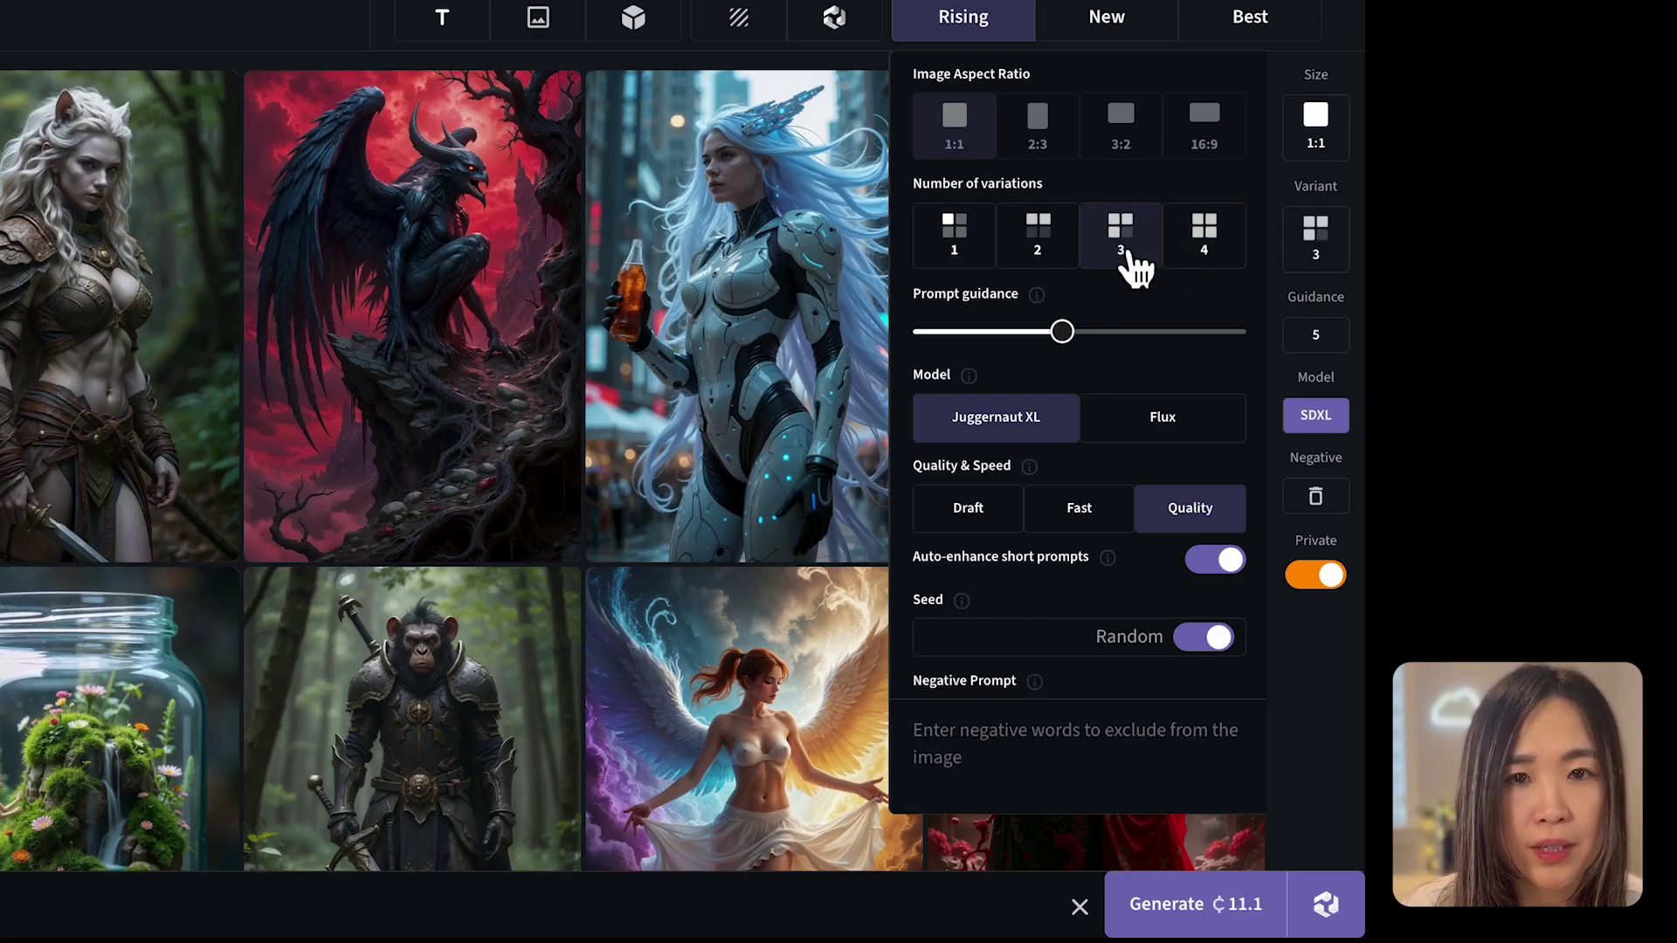
{"action": "left_click", "coordinate": [1163, 417]}
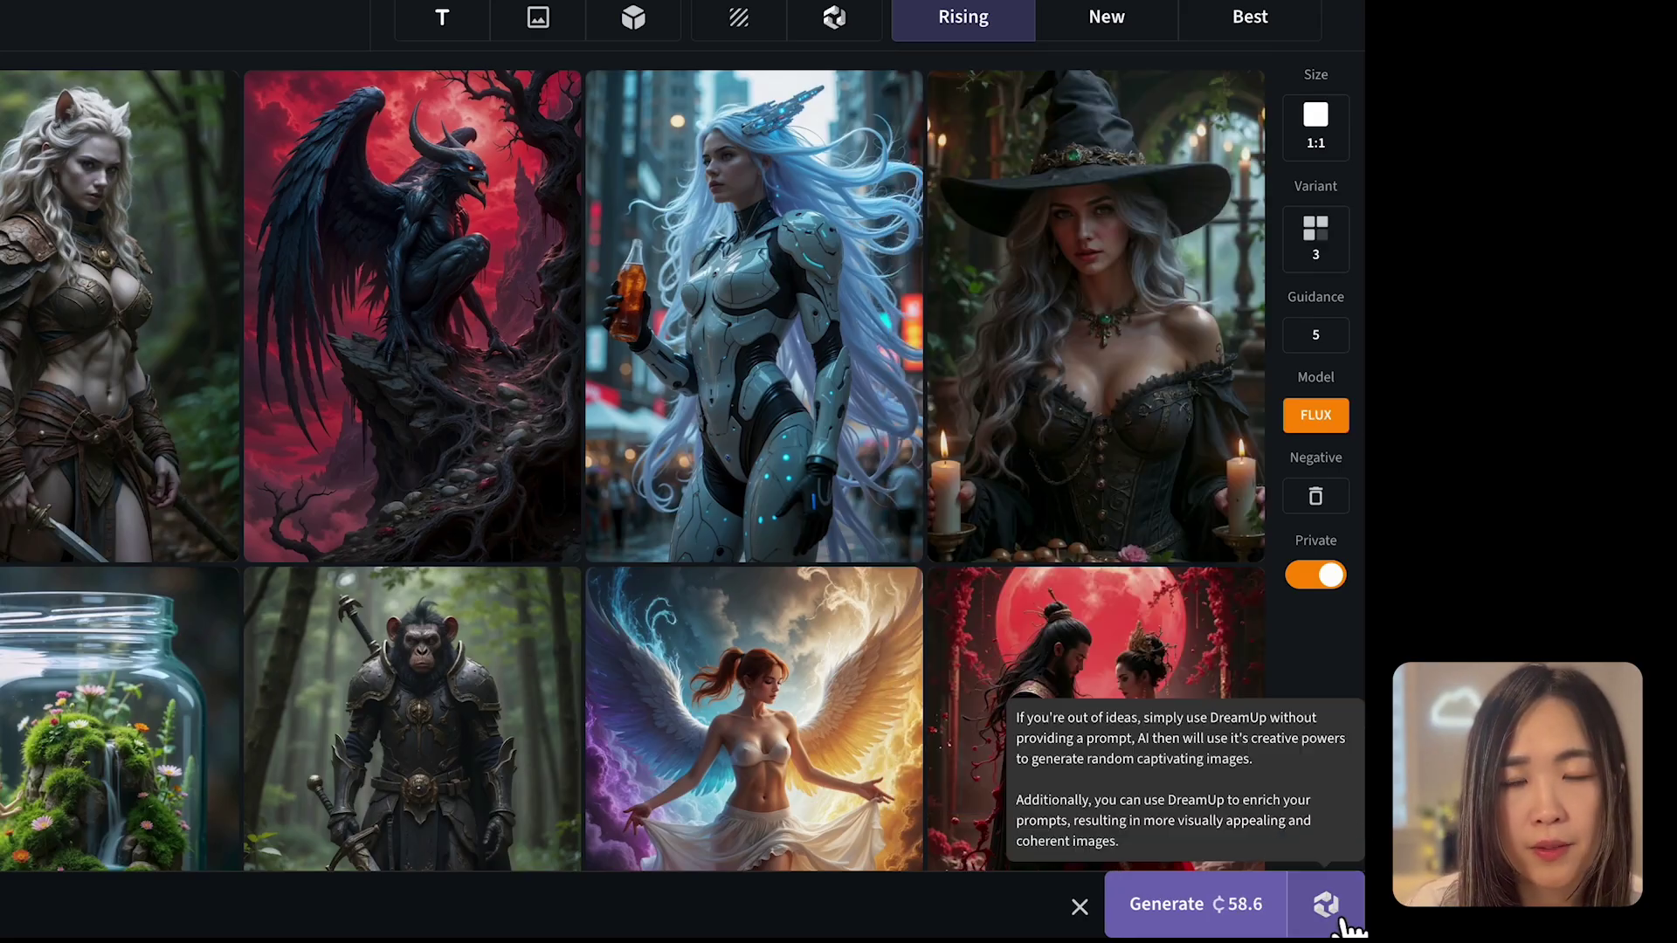
{"action": "left_click", "coordinate": [1326, 904]}
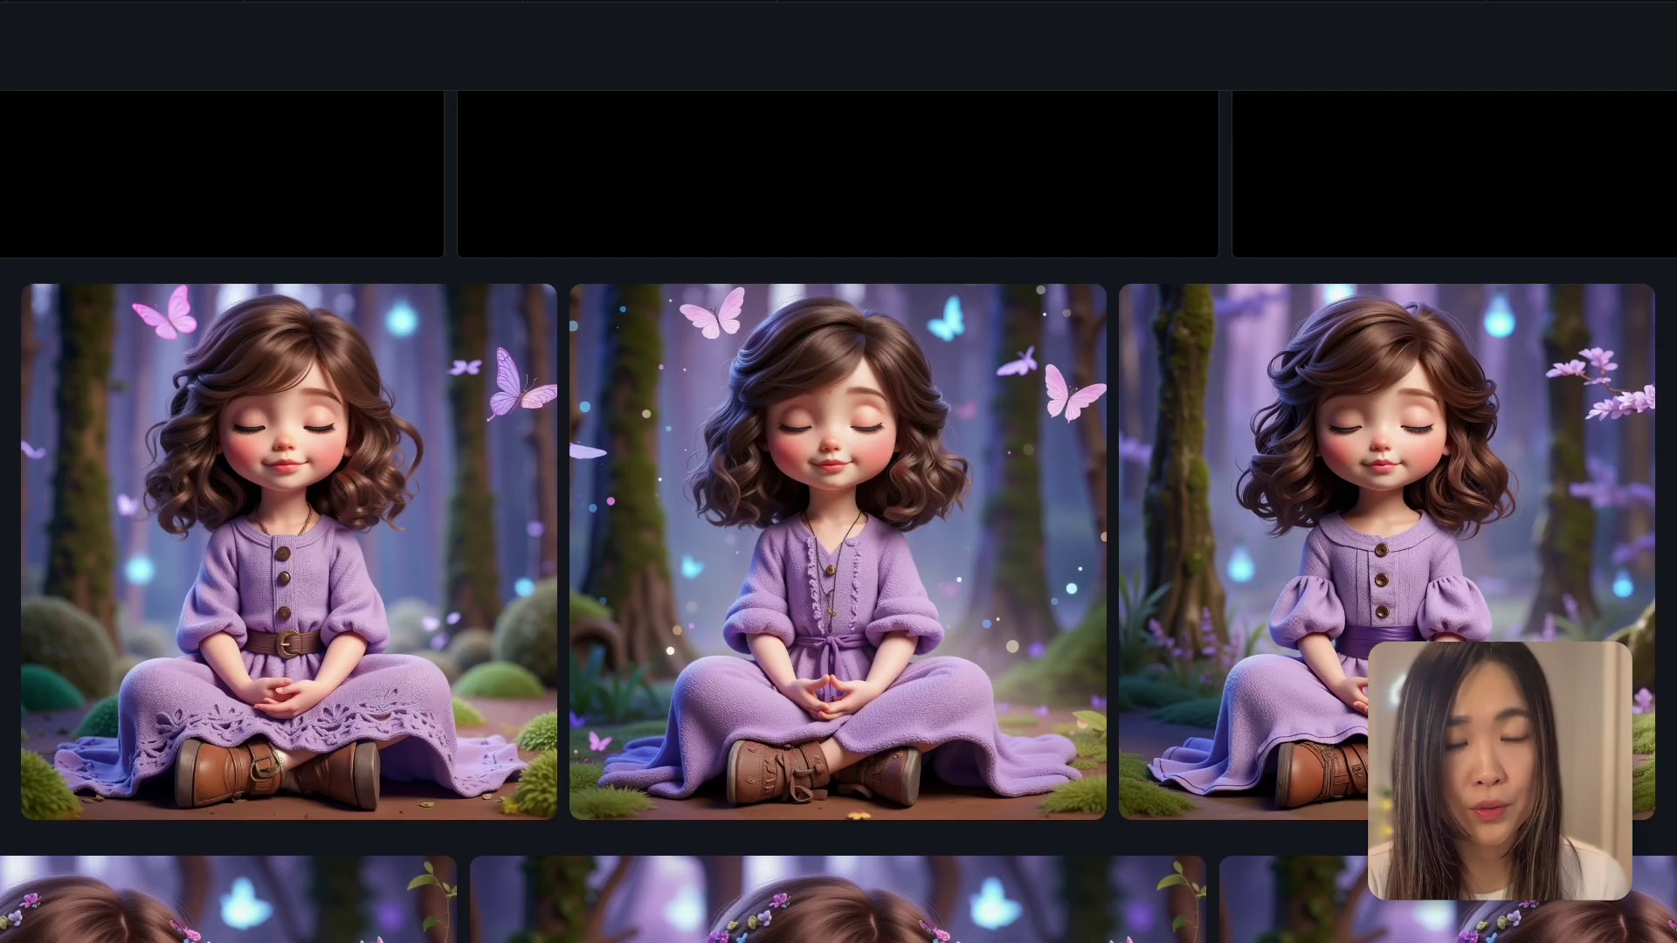
- Compare the generated variations of the meditating girl and open one of the images
{"action": "scroll", "coordinate": [839, 551], "scroll_direction": "down", "scroll_amount": 1}
{"action": "scroll", "coordinate": [838, 560], "scroll_direction": "down", "scroll_amount": 1}
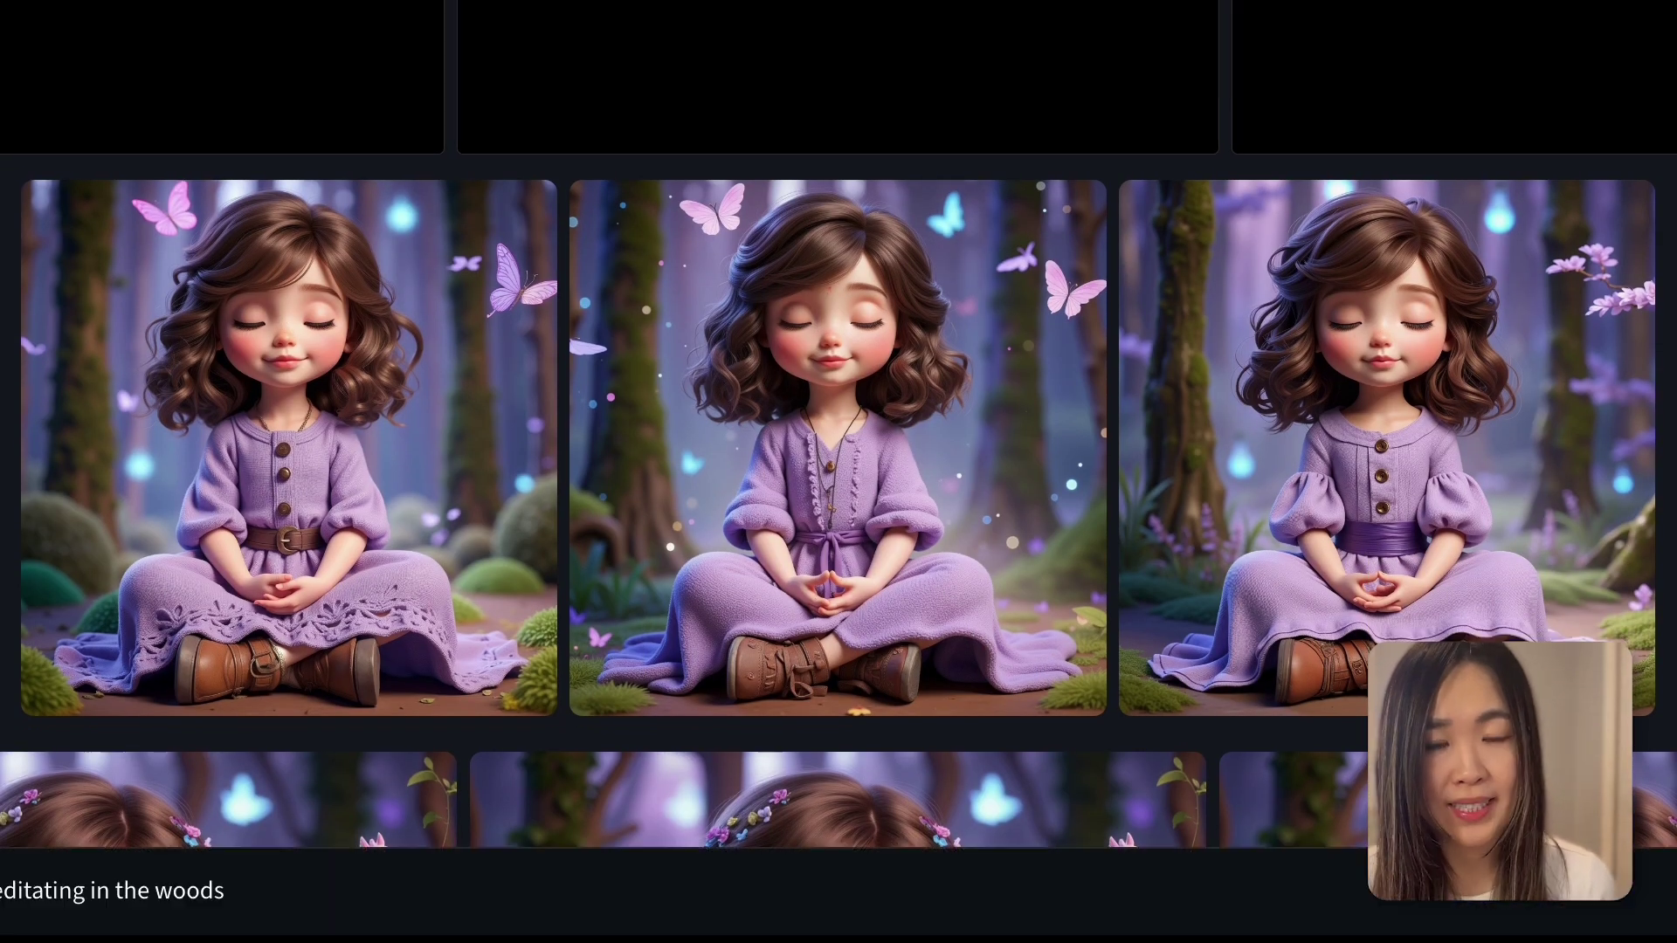
{"action": "left_click", "coordinate": [475, 419]}
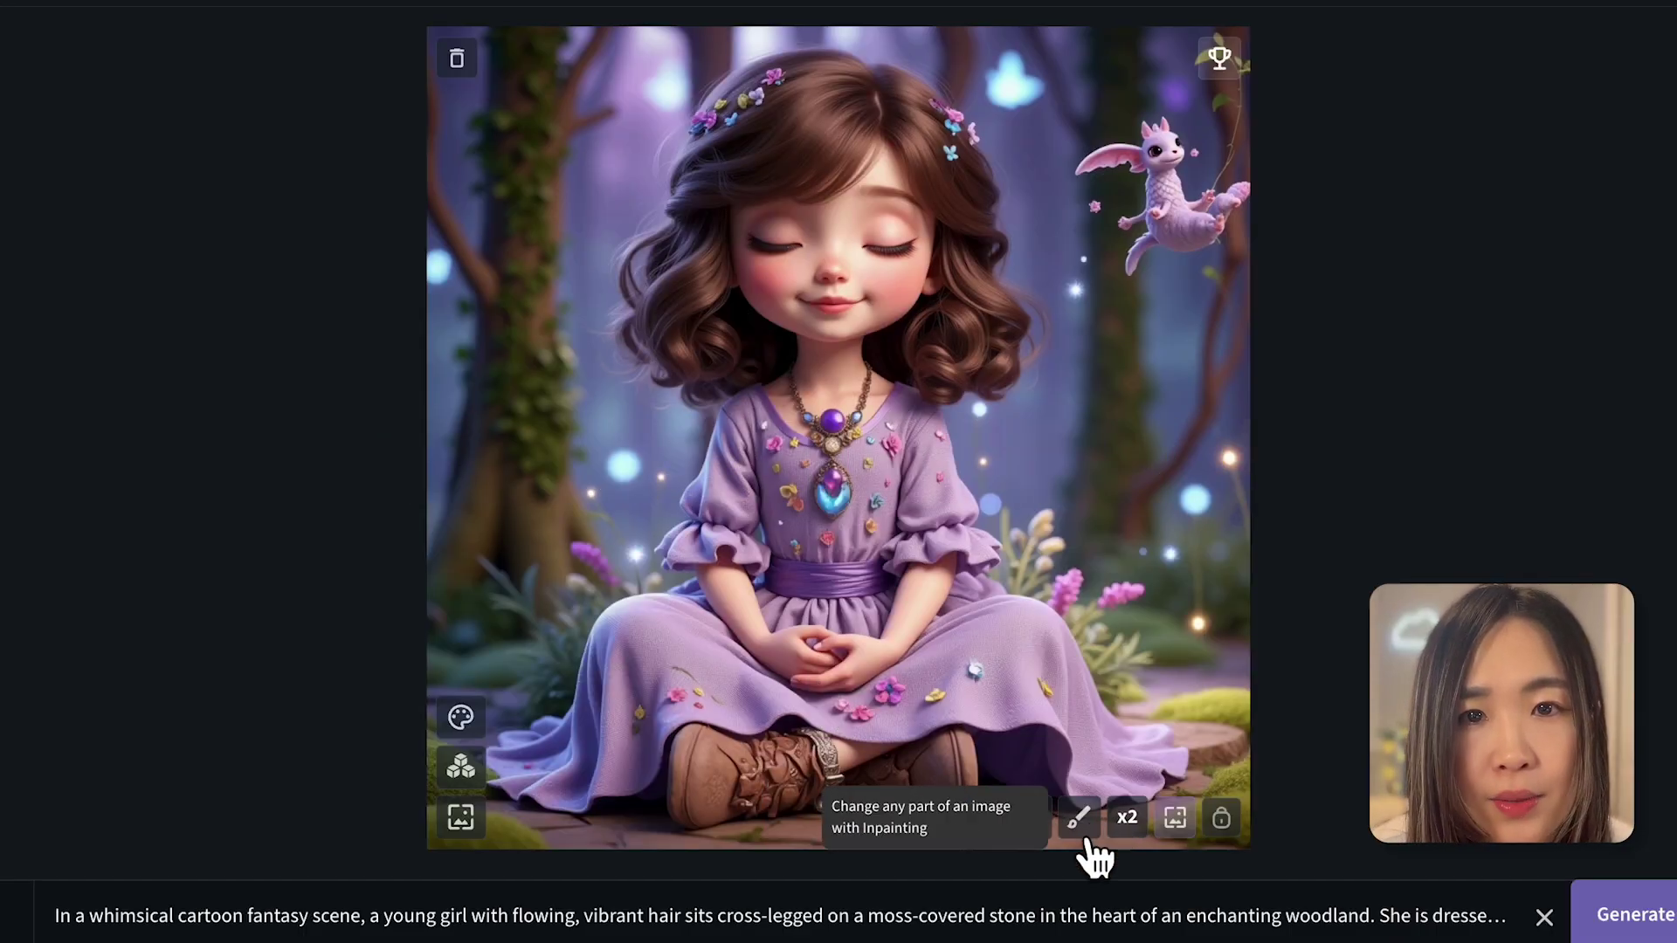
- Start inpainting on the girl image, reduce the brush size, and mask the area around her hands
{"action": "left_click", "coordinate": [1080, 818]}
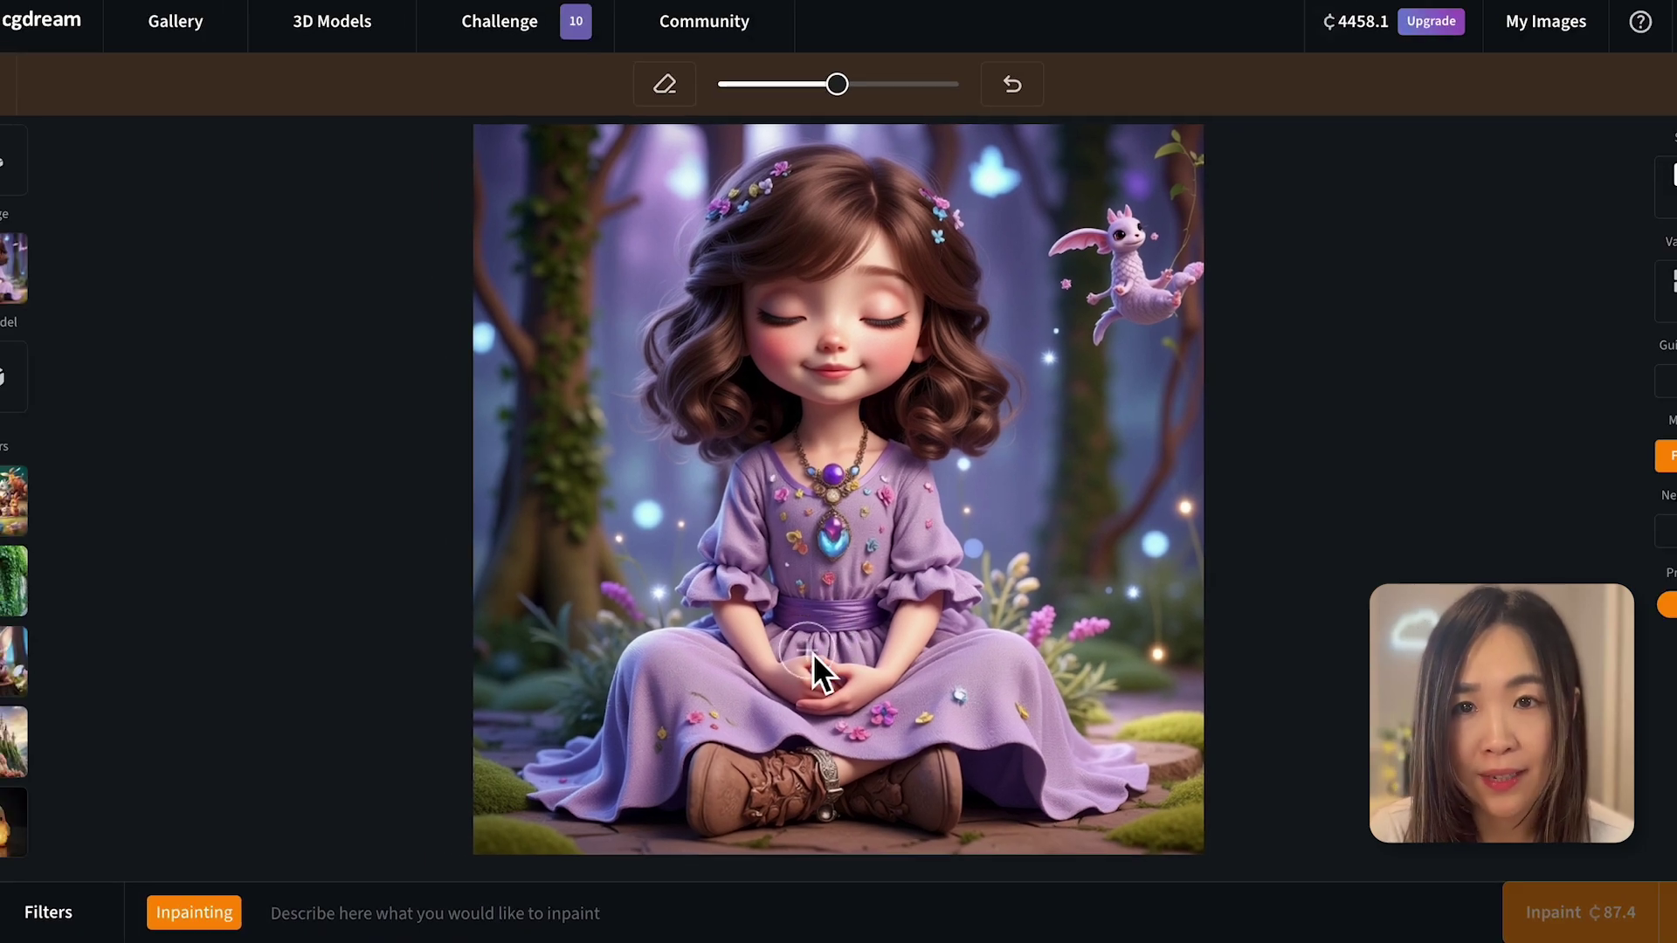
{"action": "left_click_drag", "start_coordinate": [835, 85], "coordinate": [785, 85]}
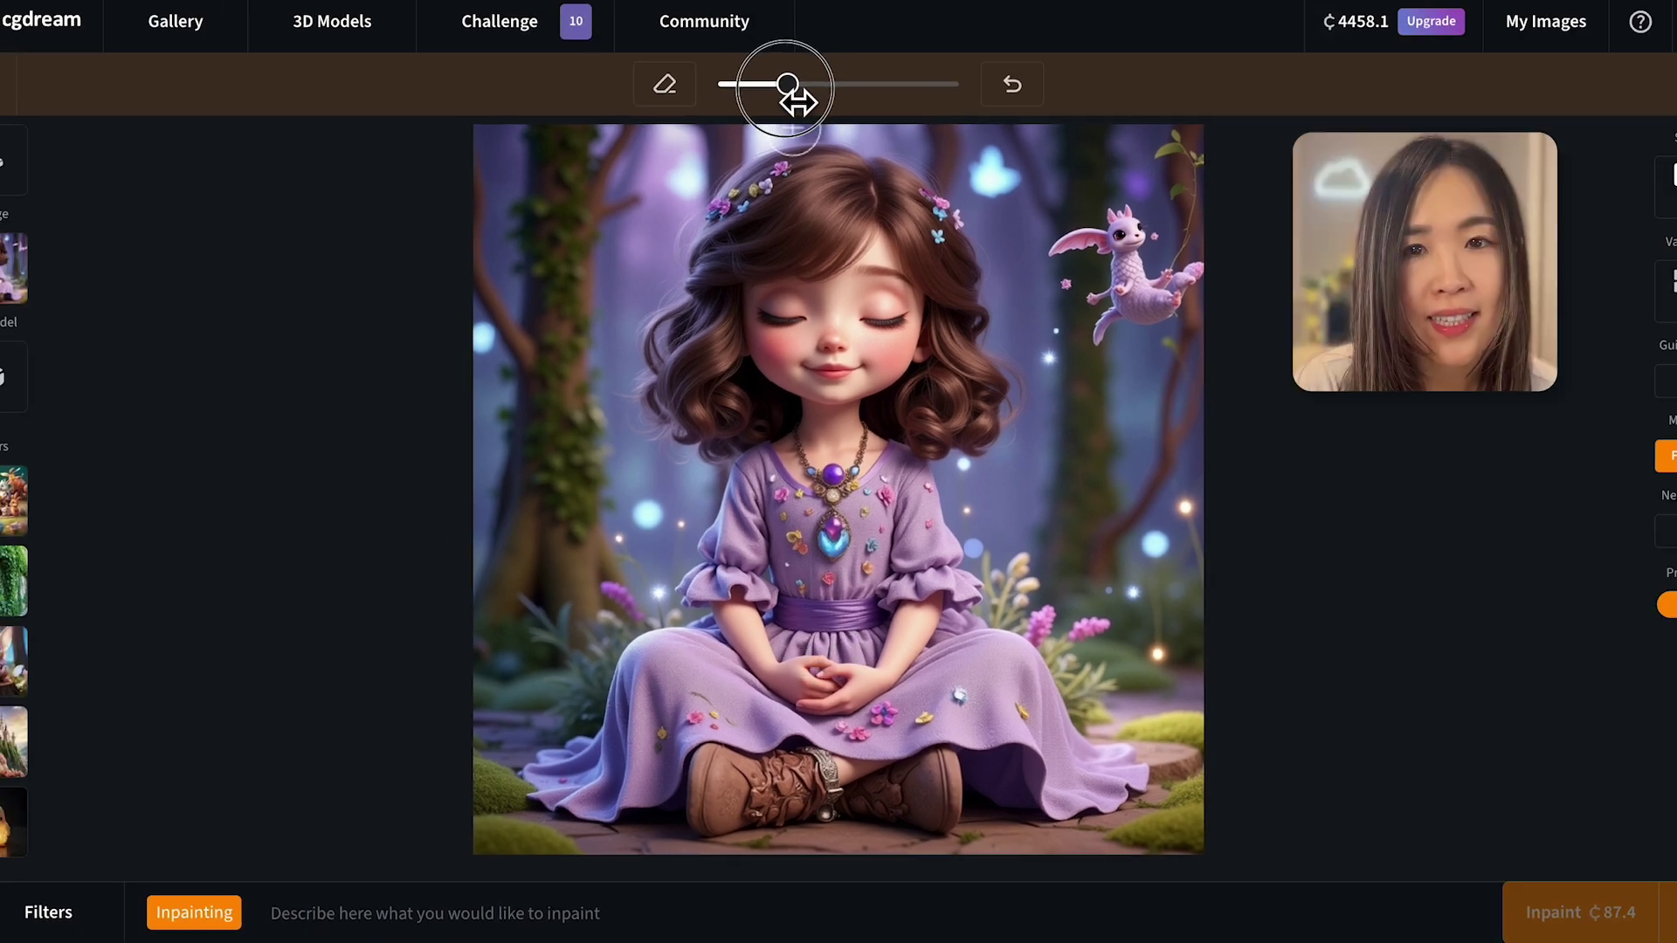
{"action": "mouse_move", "coordinate": [835, 648]}
{"action": "left_mouse_down"}
{"action": "mouse_move", "coordinate": [815, 644]}
{"action": "mouse_move", "coordinate": [837, 674]}
{"action": "mouse_move", "coordinate": [783, 659]}
{"action": "mouse_move", "coordinate": [838, 707]}
{"action": "left_mouse_up"}
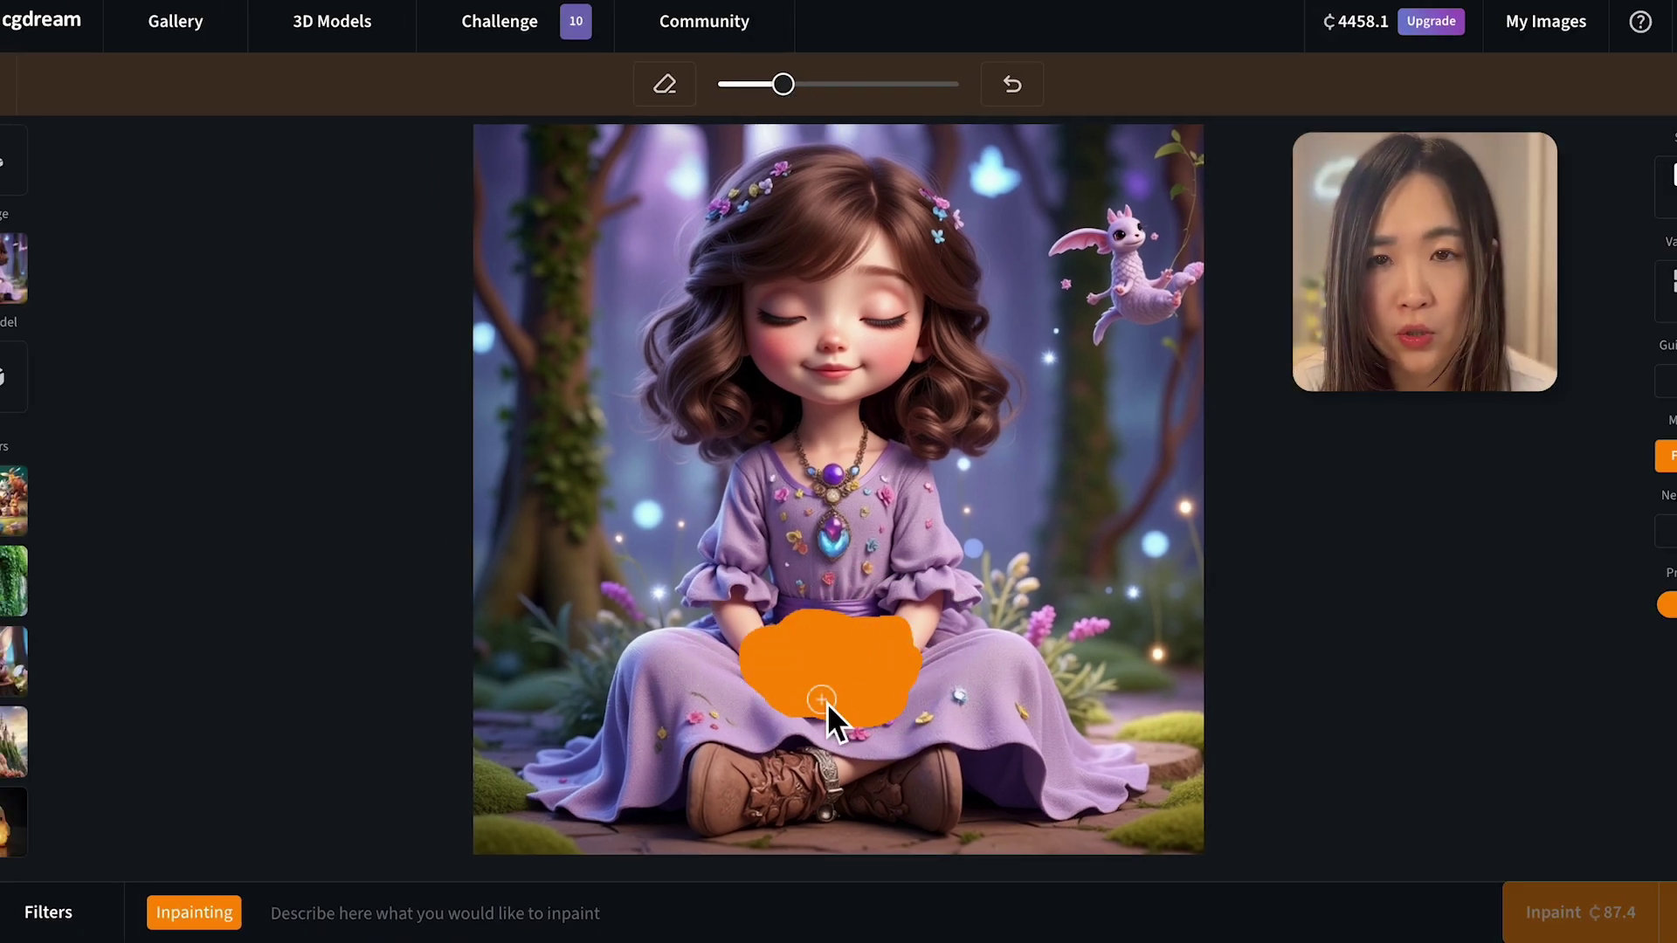
- Inpaint the masked area with the prompt "a bouquet of flowers"
{"action": "left_click", "coordinate": [662, 911]}
{"action": "type", "text": "a bouque"}
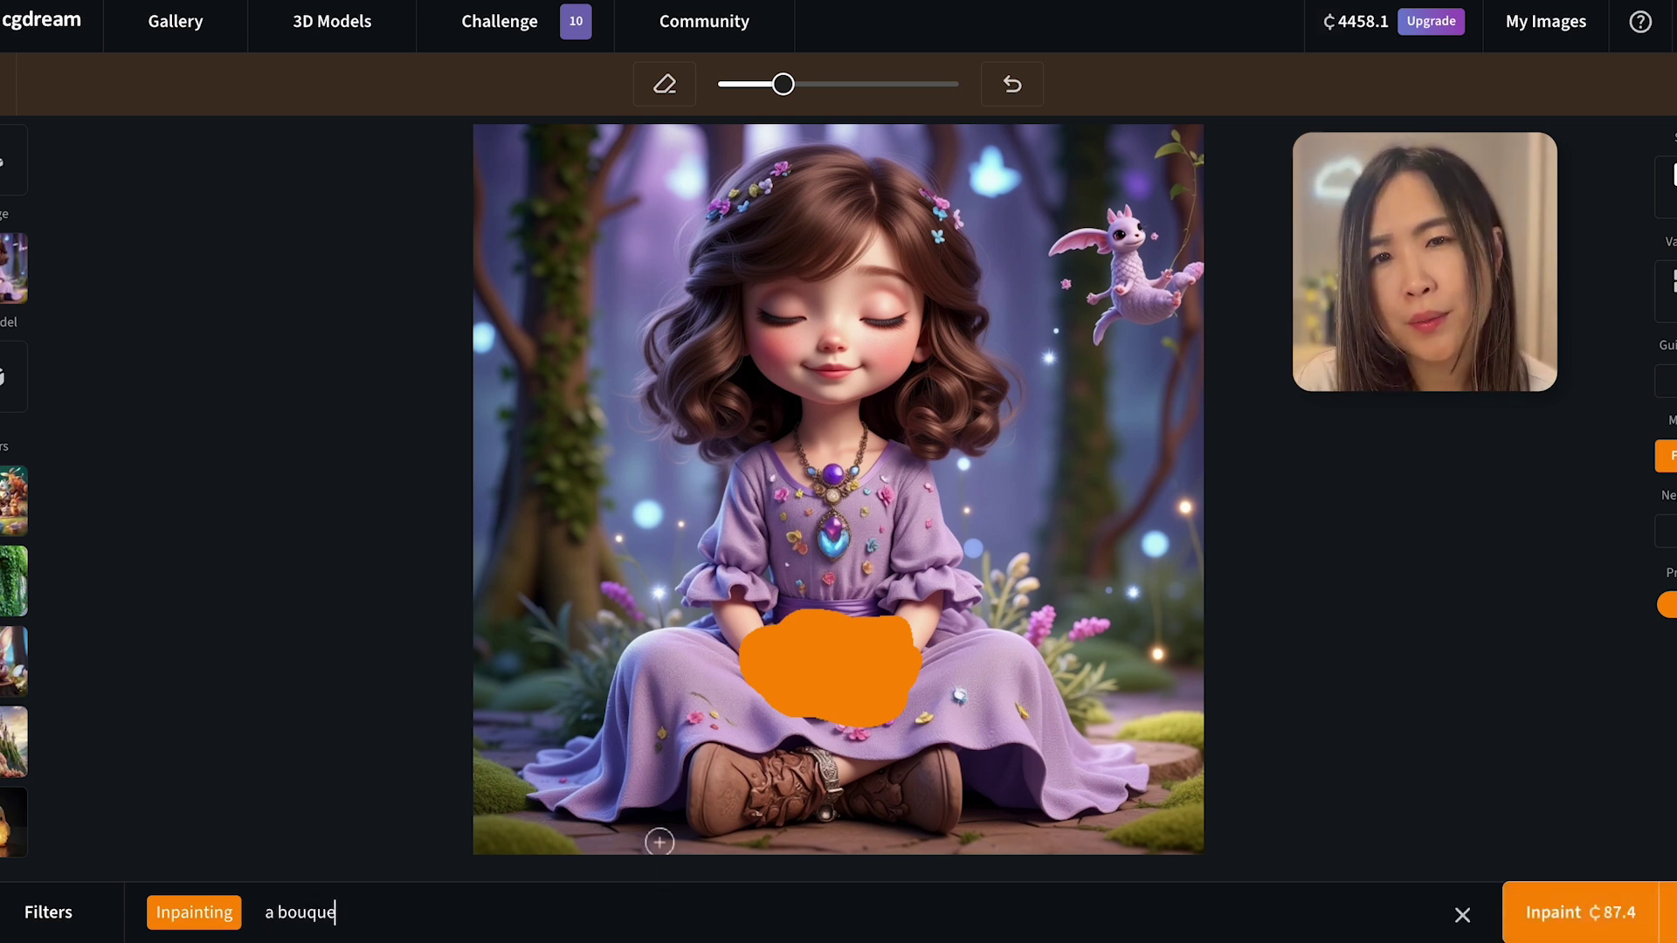
{"action": "type", "text": "t of flowers"}
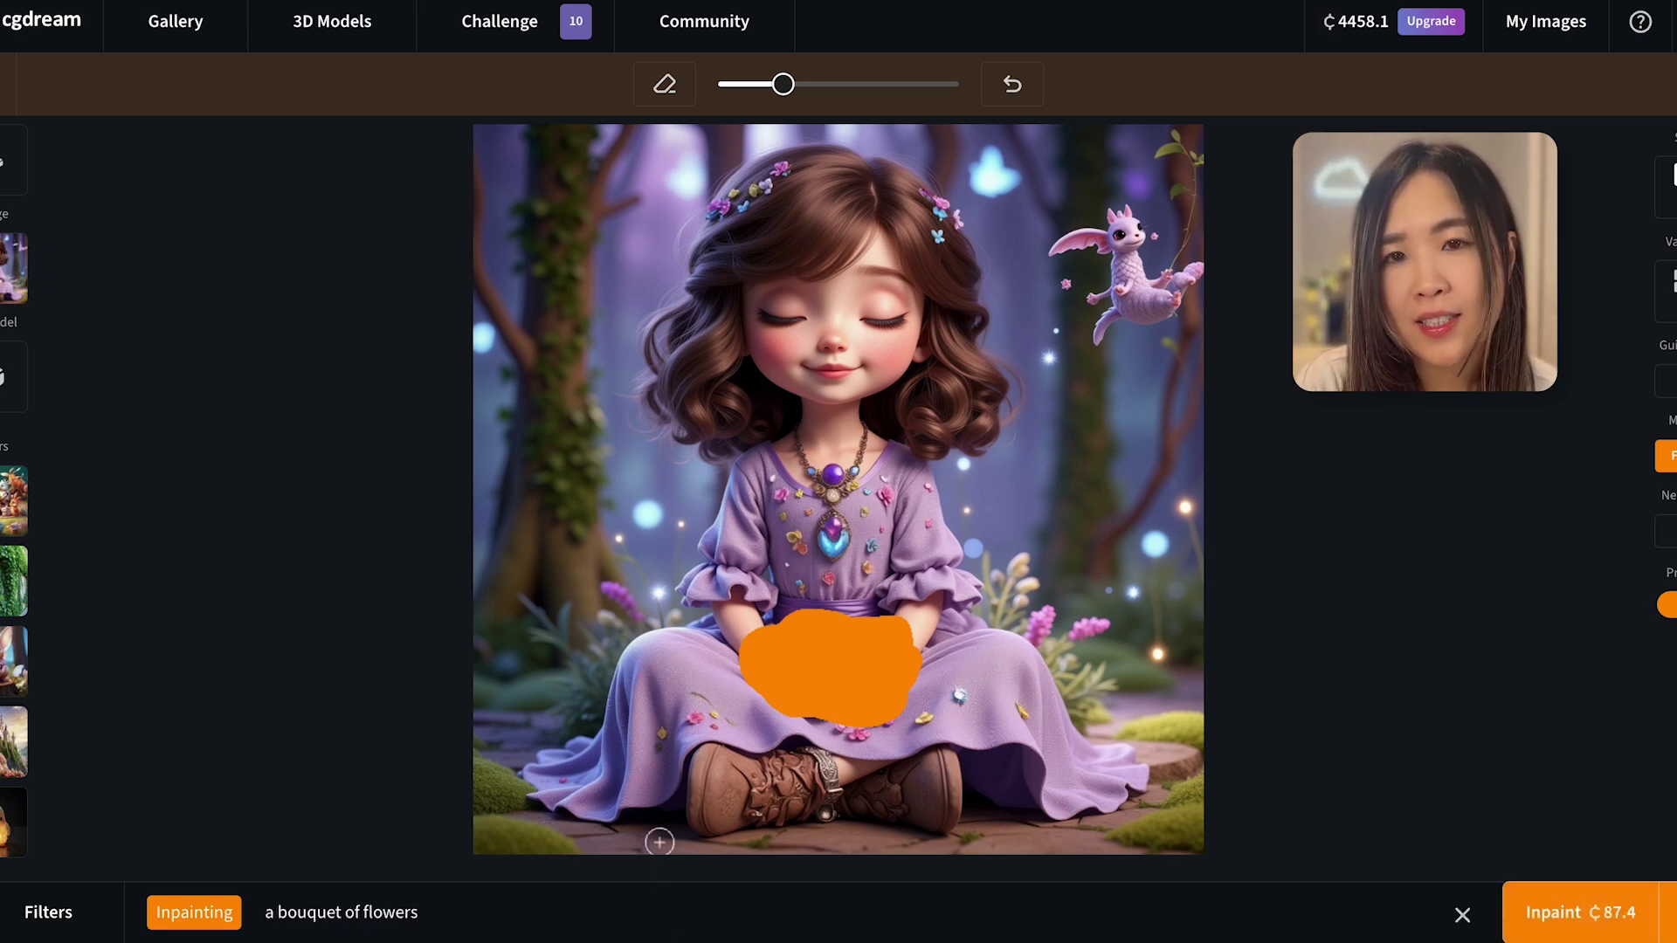
{"action": "left_click", "coordinate": [1590, 917]}
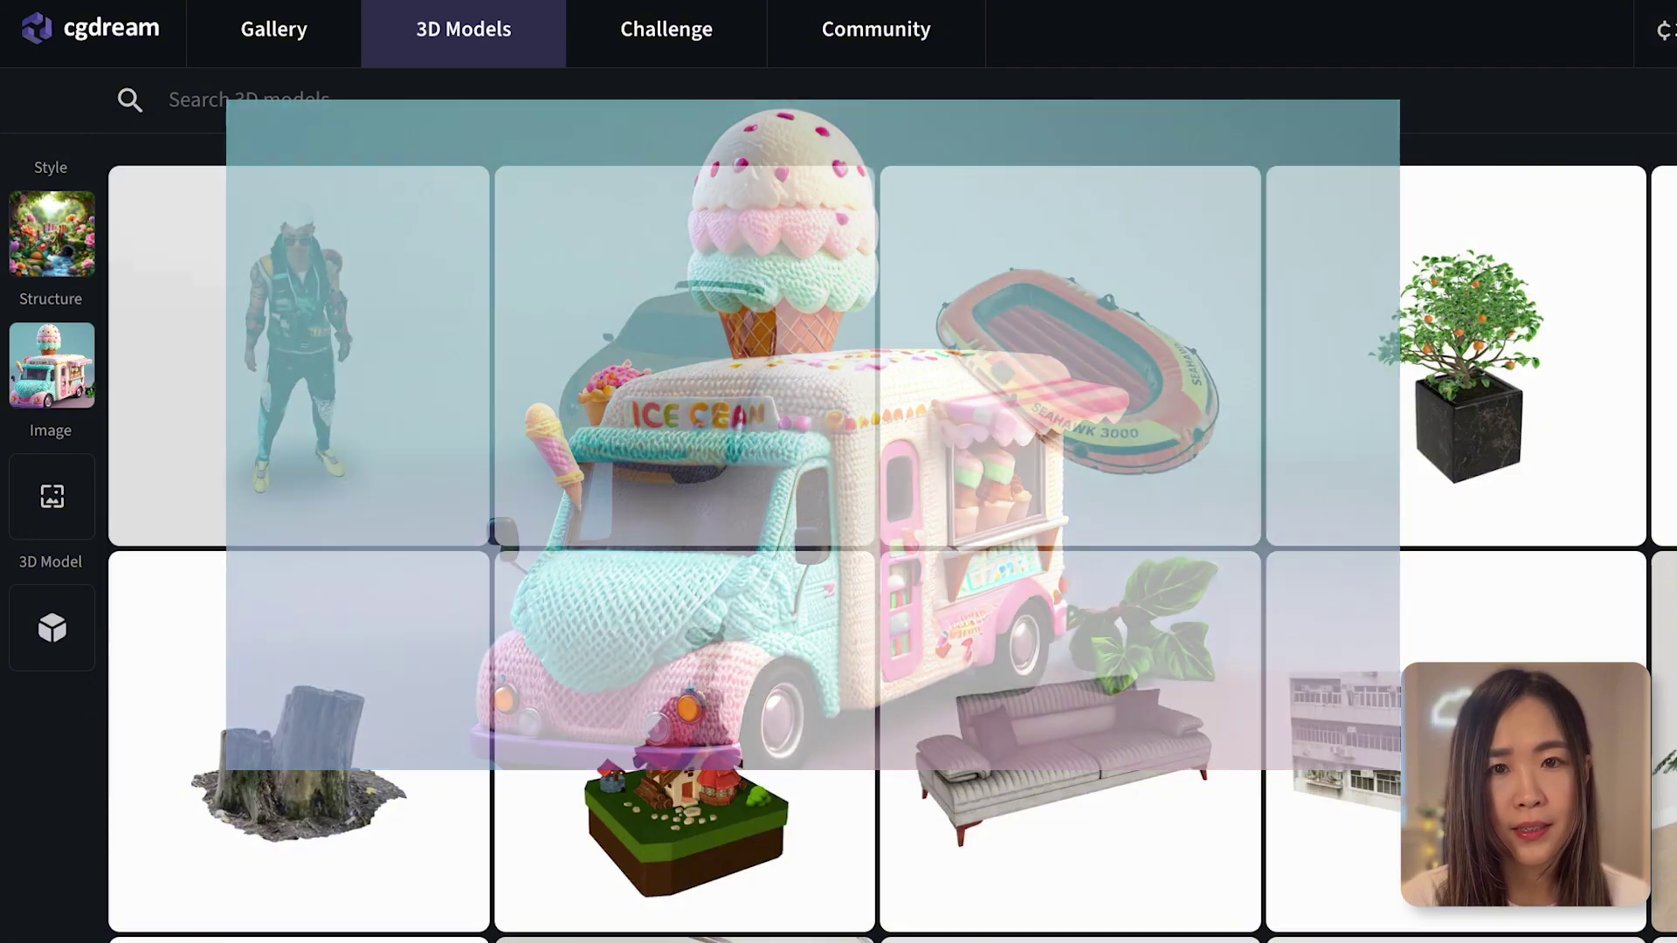
- Generate an image with the prompt "an ice cream truck parked by the beach", enriched by DreamUp
{"action": "type", "text": "an ice cream truck parked by the beach"}
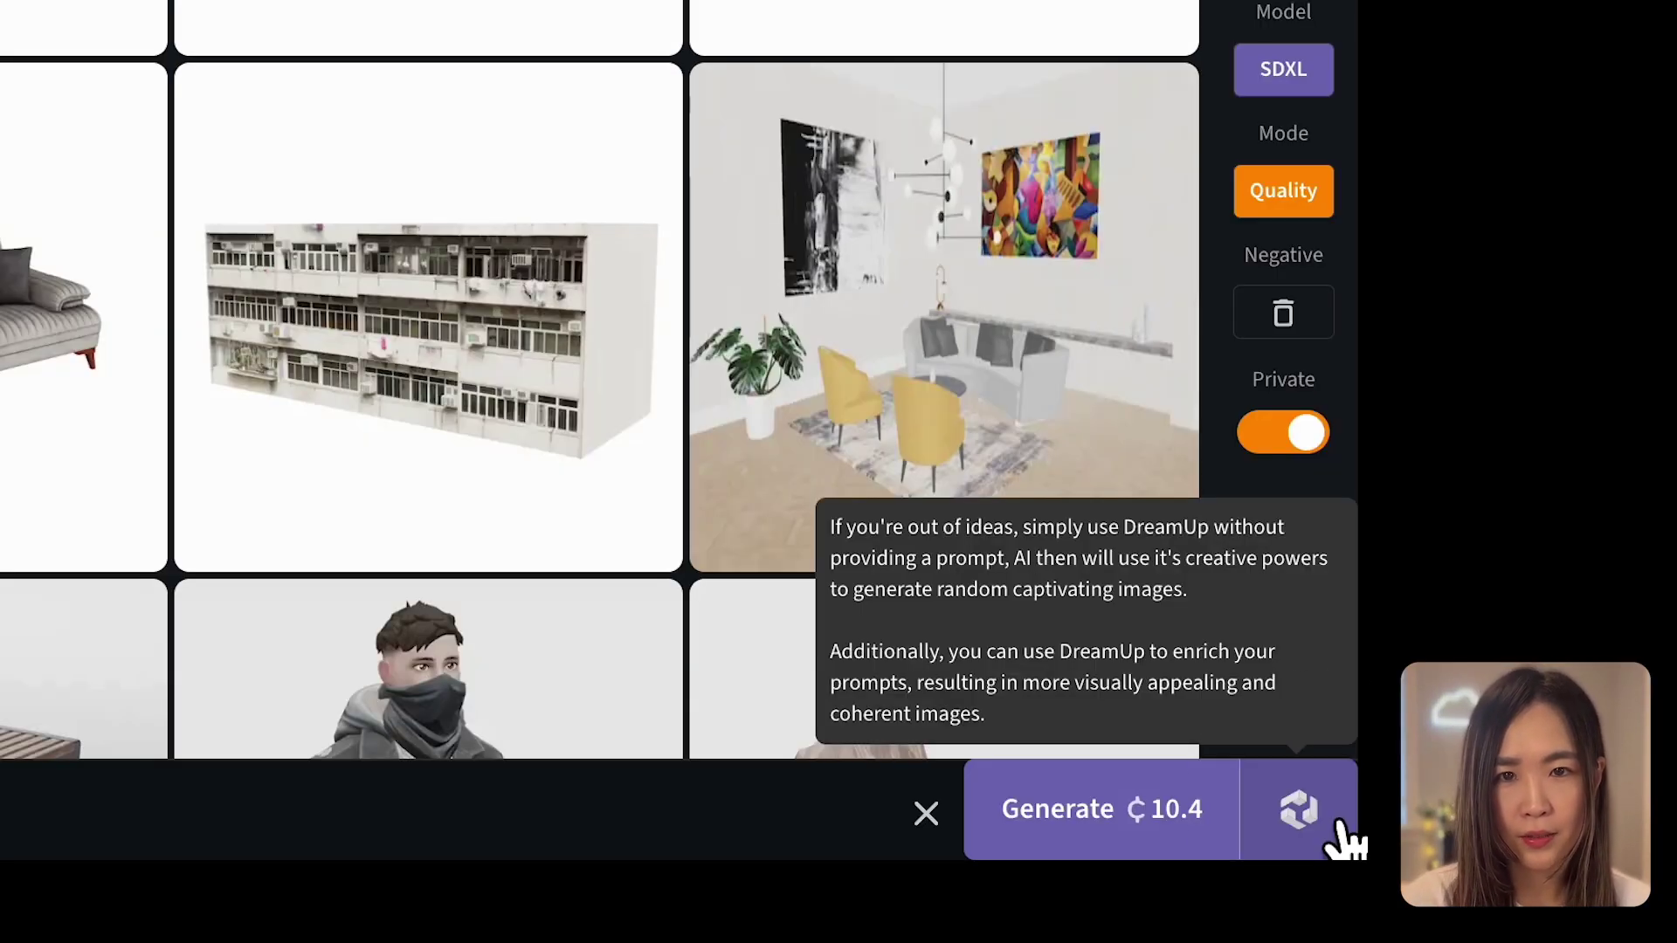
{"action": "left_click", "coordinate": [1335, 823]}
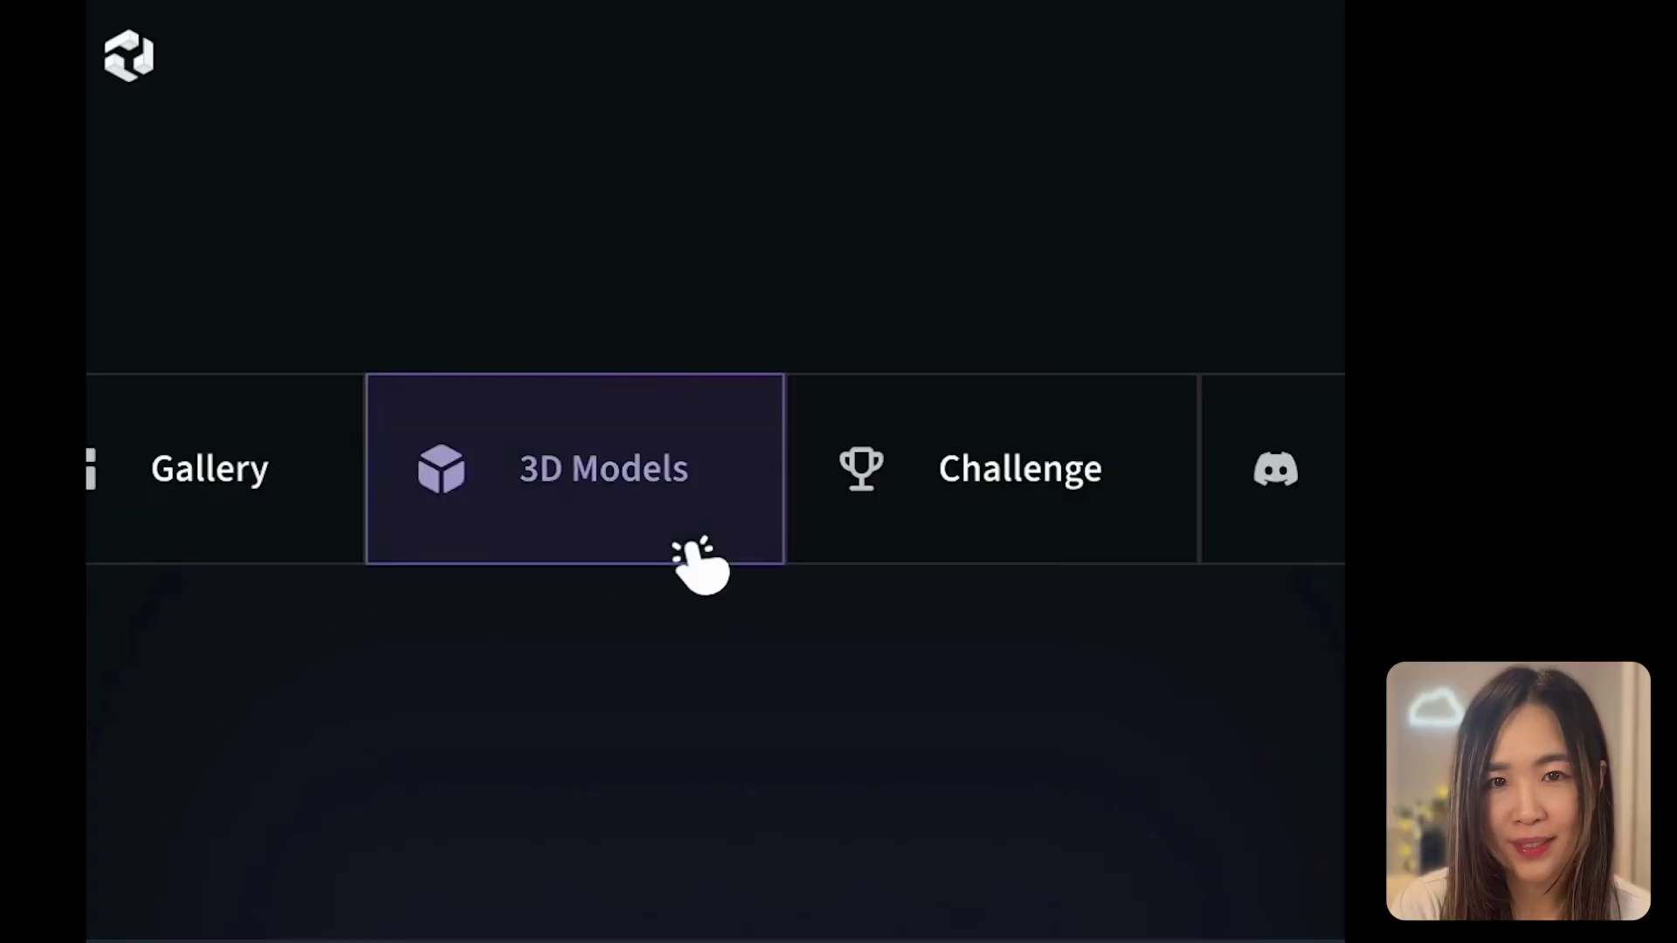
- Pick the yellow sports car from the 3D models and generate an image with the prompt "A sleek and futuristic car"
{"action": "left_click", "coordinate": [694, 551]}
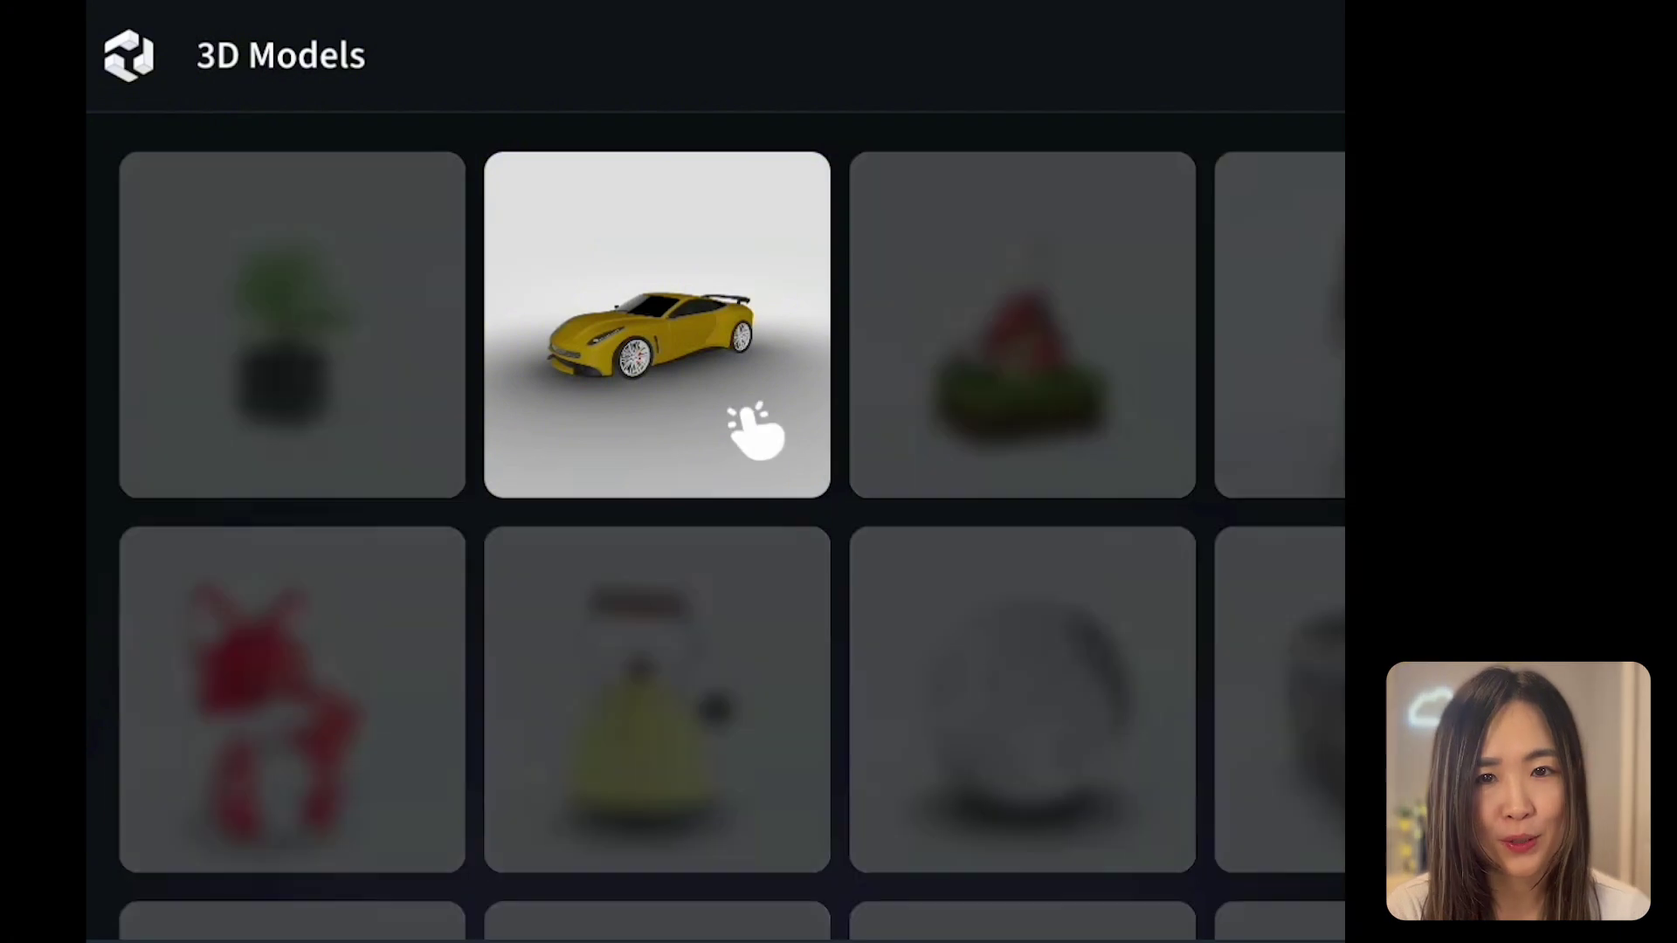
{"action": "left_click", "coordinate": [742, 415]}
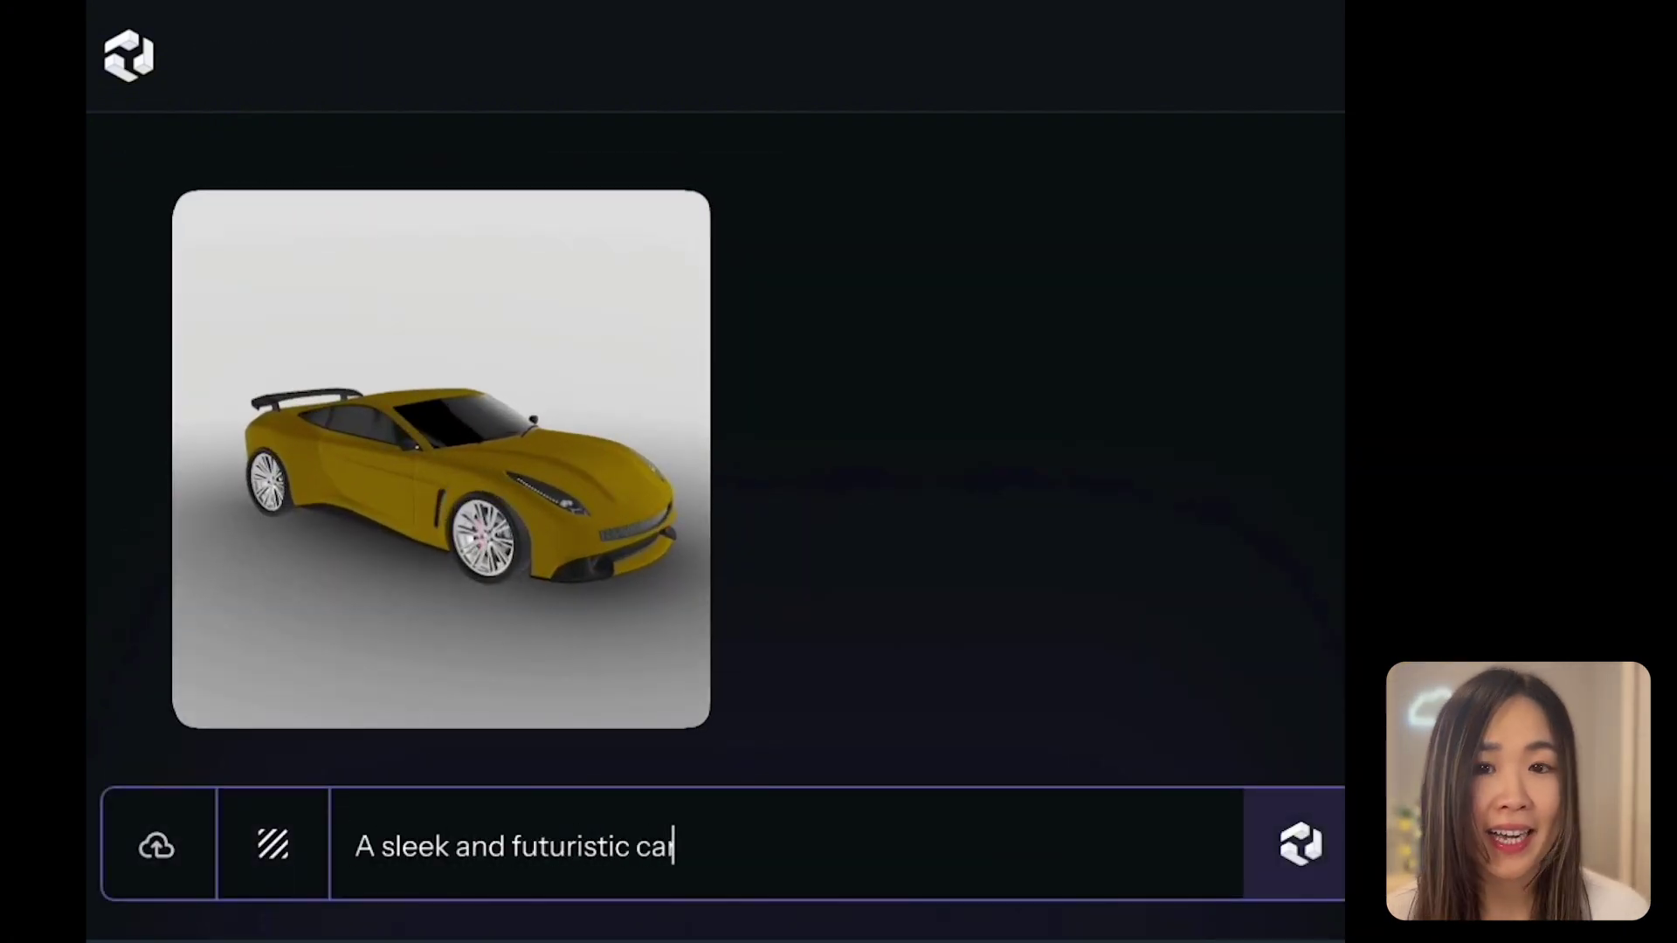
{"action": "key", "text": "Return"}
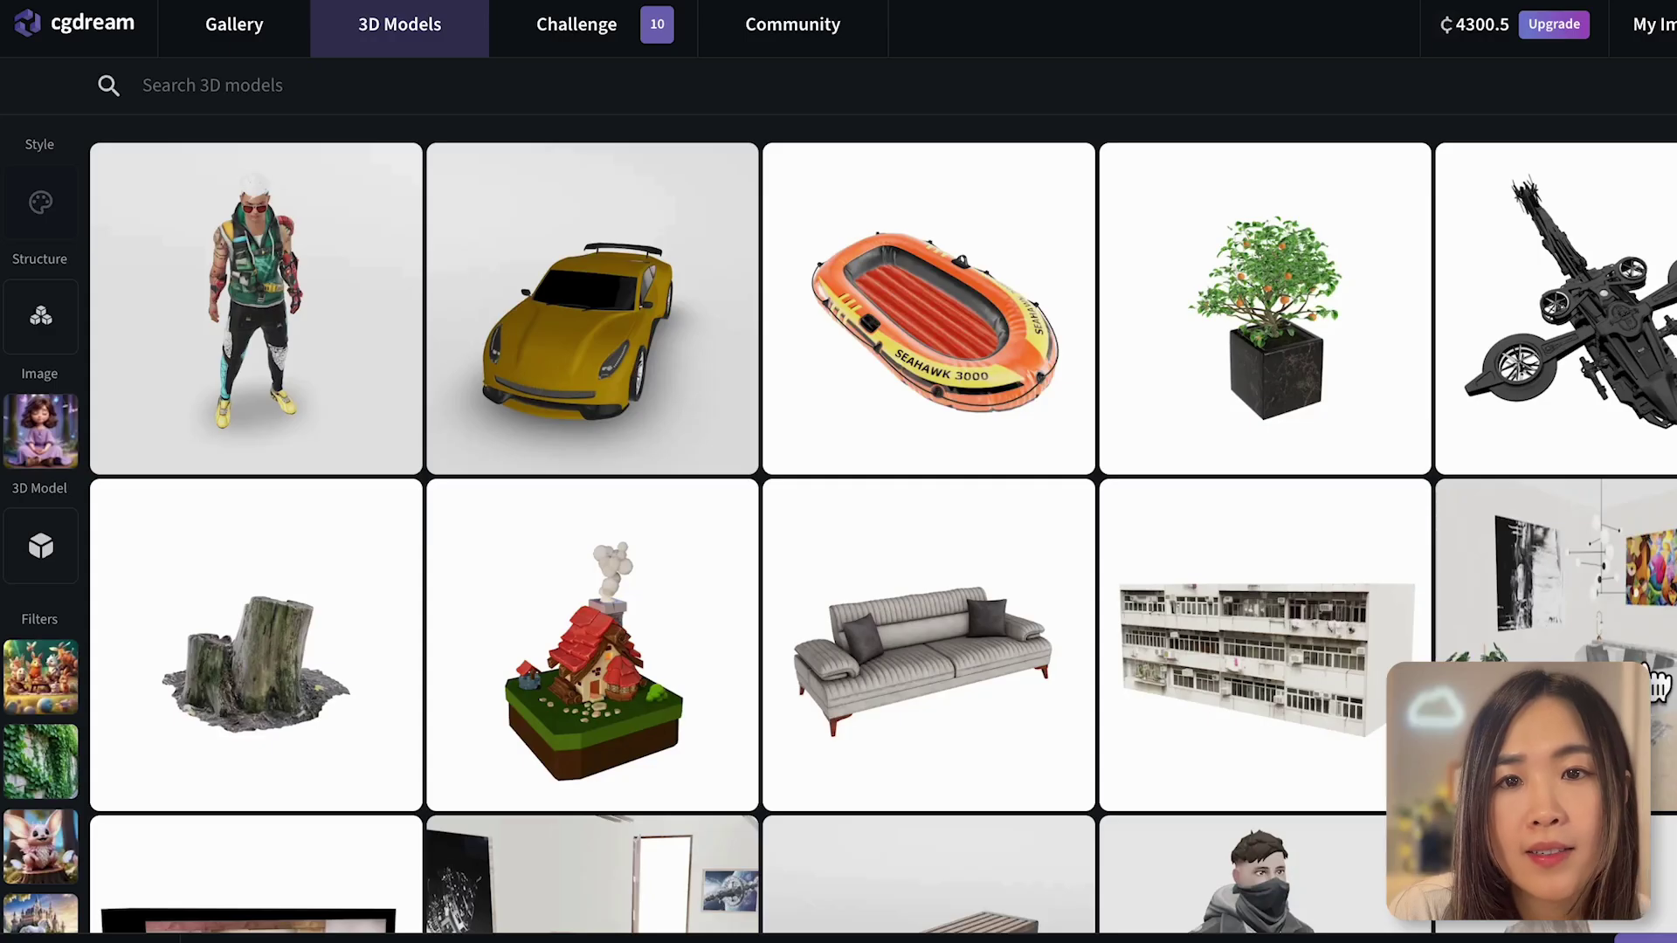
- Find and open the wooden bridge in the 3D model library, and orbit it to look along its length from one end
{"action": "scroll", "coordinate": [1657, 686], "scroll_direction": "down", "scroll_amount": 10}
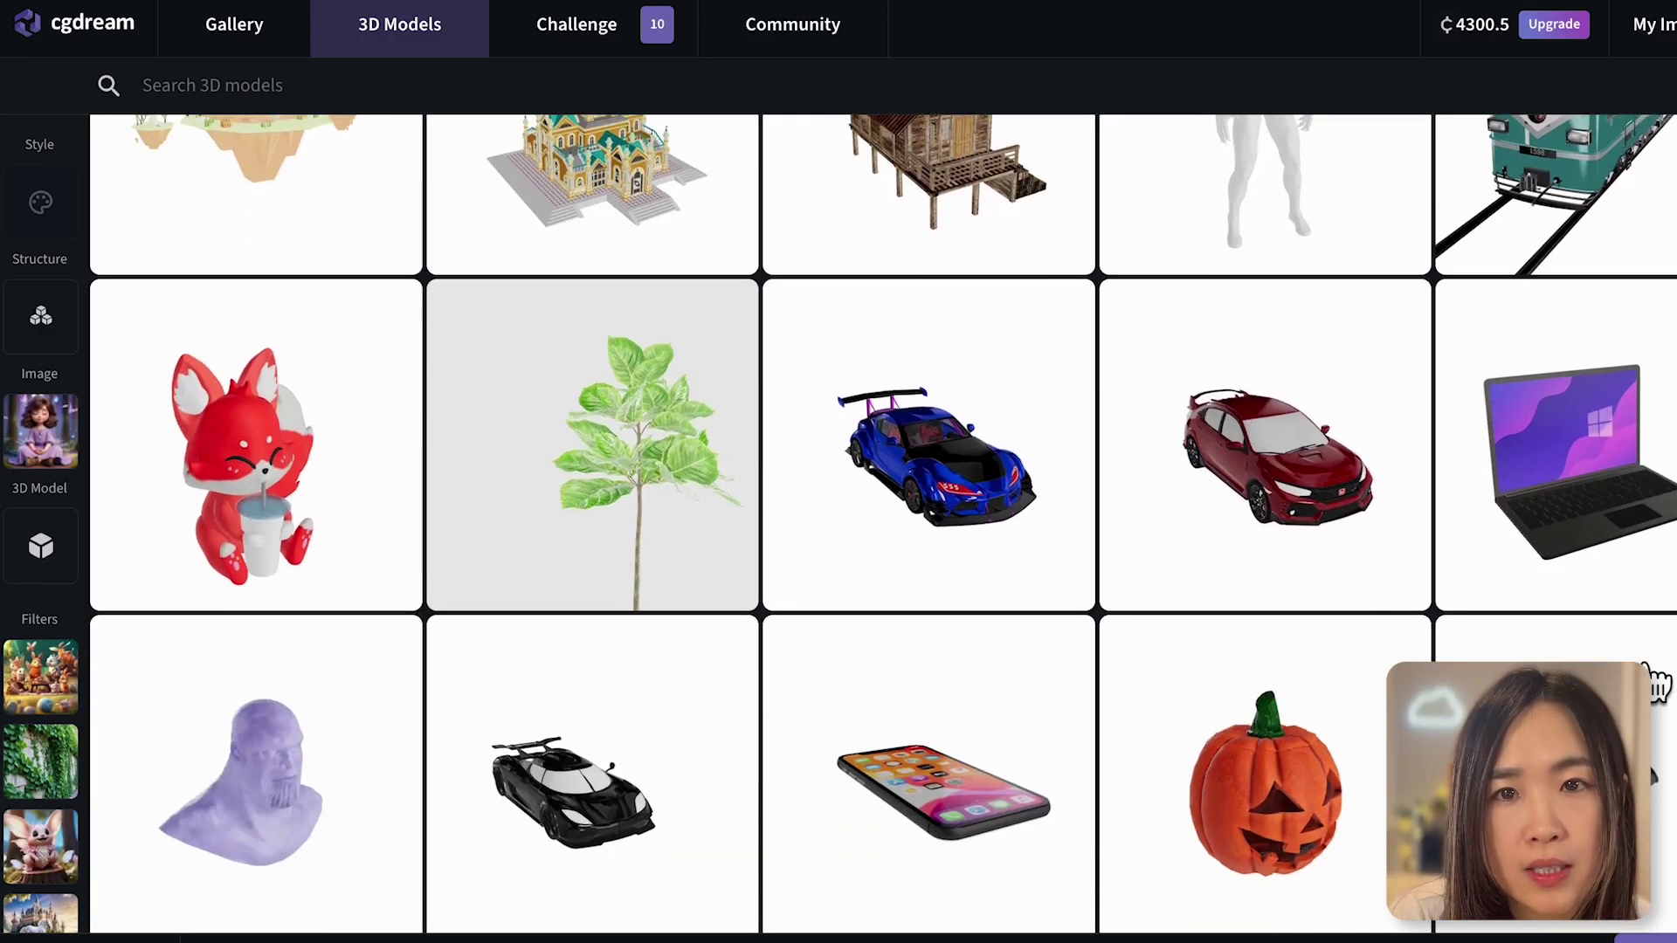
{"action": "scroll", "coordinate": [1657, 685], "scroll_direction": "down", "scroll_amount": 12}
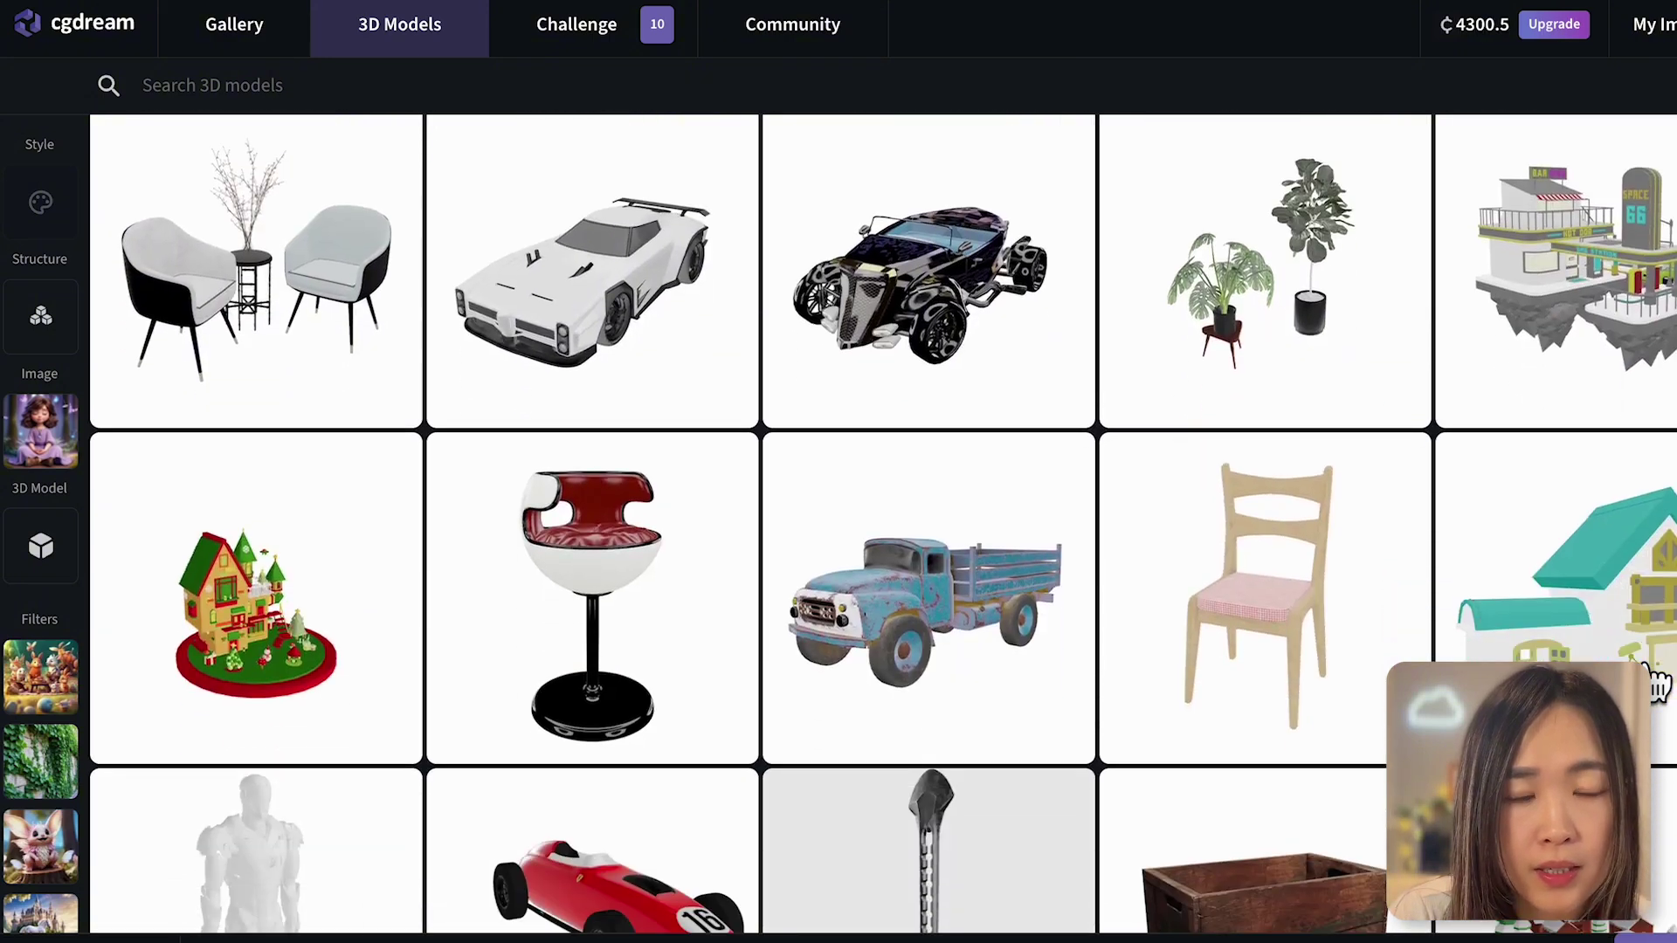
{"action": "scroll", "coordinate": [1658, 686], "scroll_direction": "down", "scroll_amount": 12}
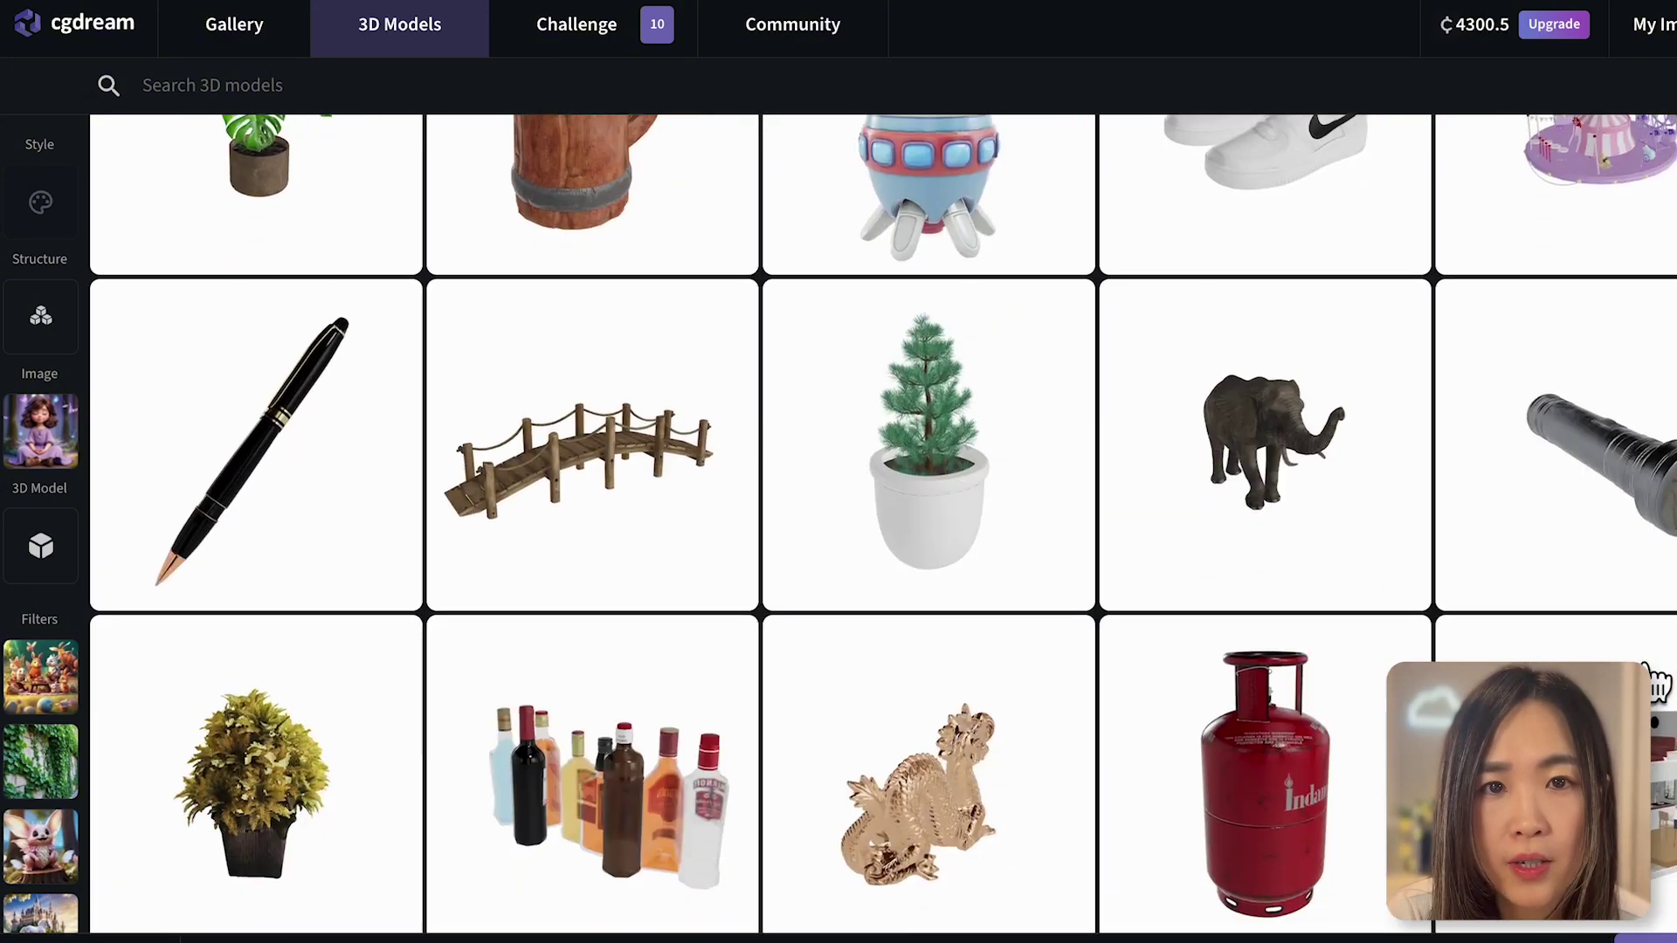
{"action": "scroll", "coordinate": [1657, 686], "scroll_direction": "down", "scroll_amount": 1}
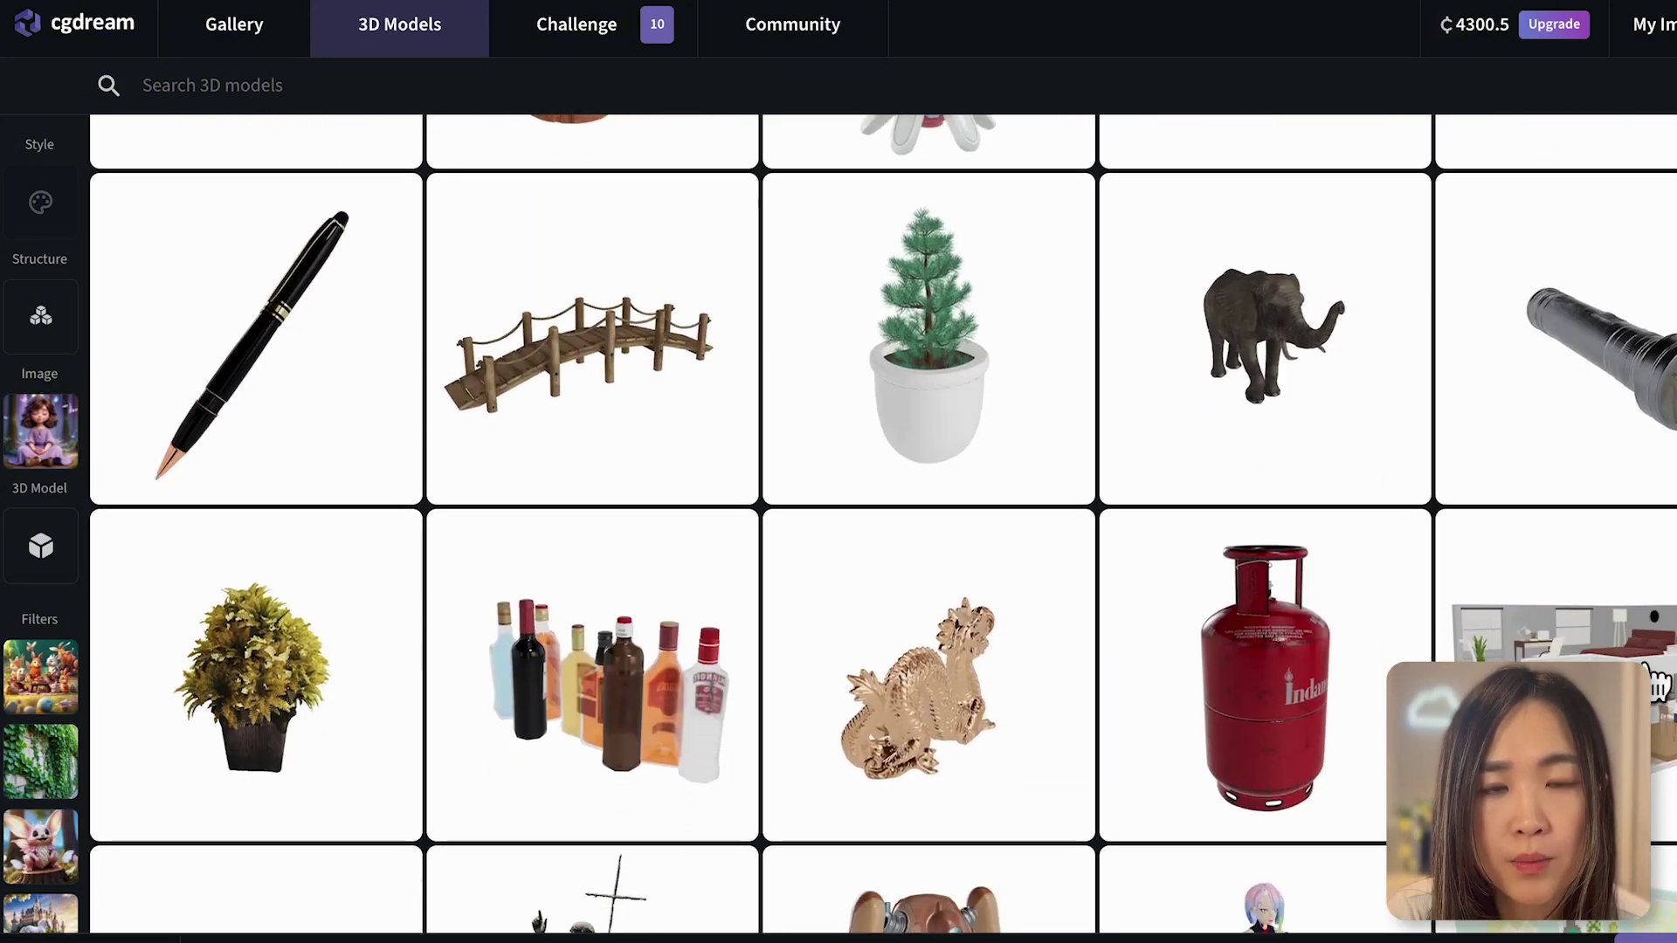
{"action": "left_click", "coordinate": [671, 382]}
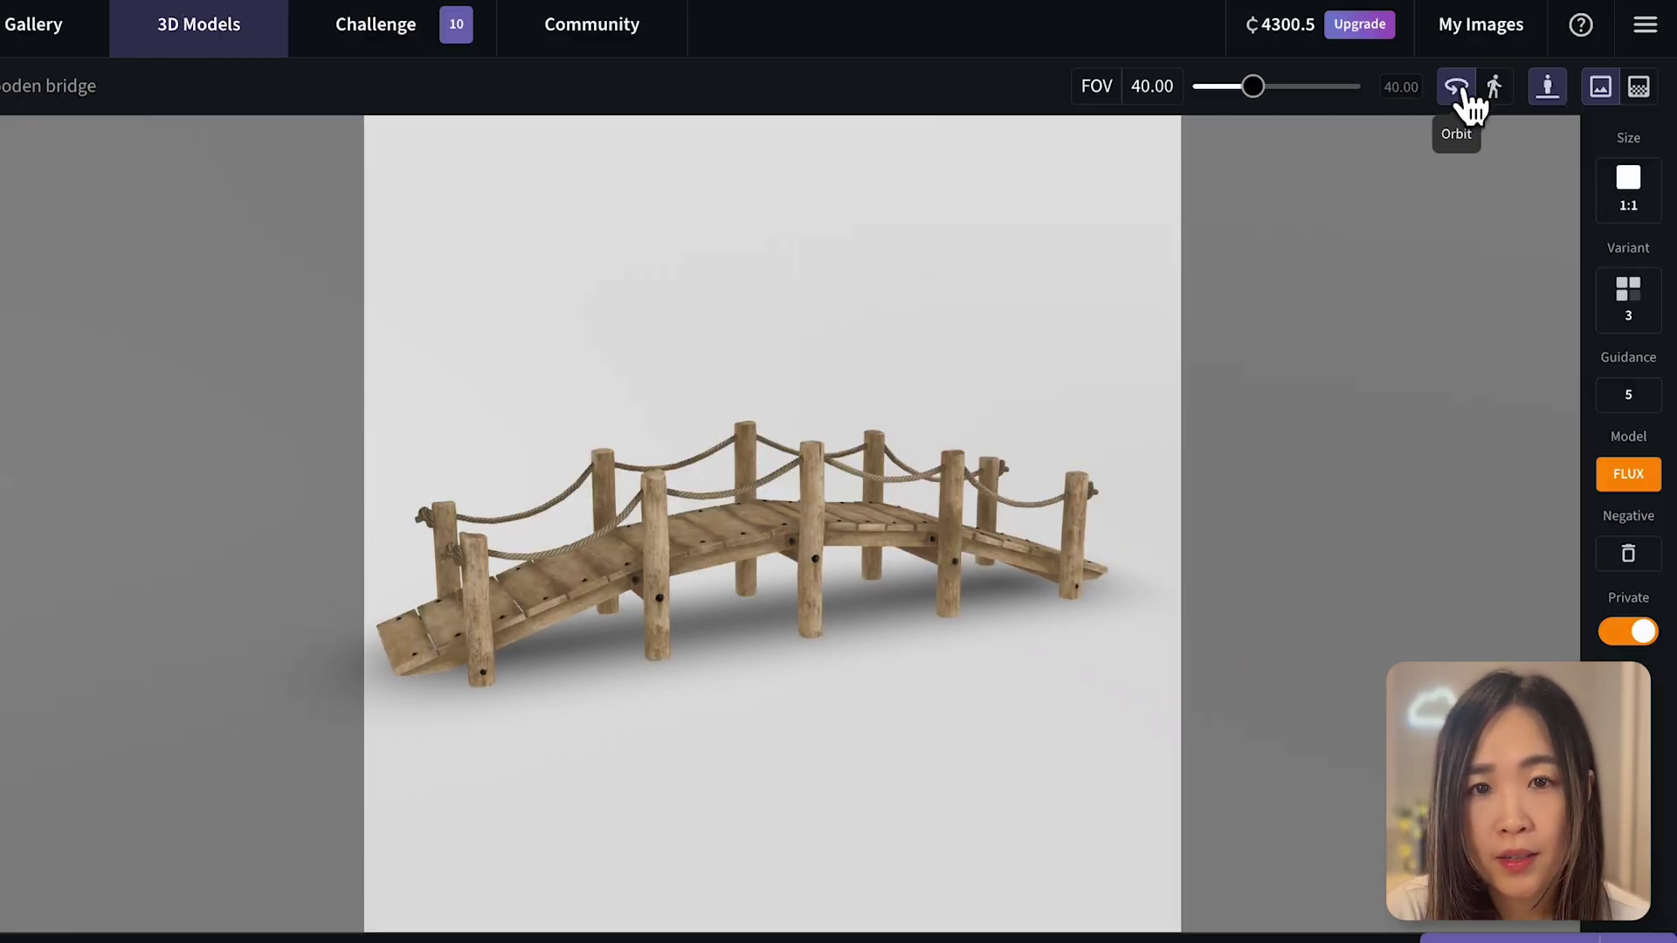
{"action": "left_click_drag", "start_coordinate": [1071, 590], "coordinate": [784, 531]}
- Switch to walk navigation and move the camera forward, back and sideways to reframe the wooden bridge
{"action": "left_click", "coordinate": [1513, 103]}
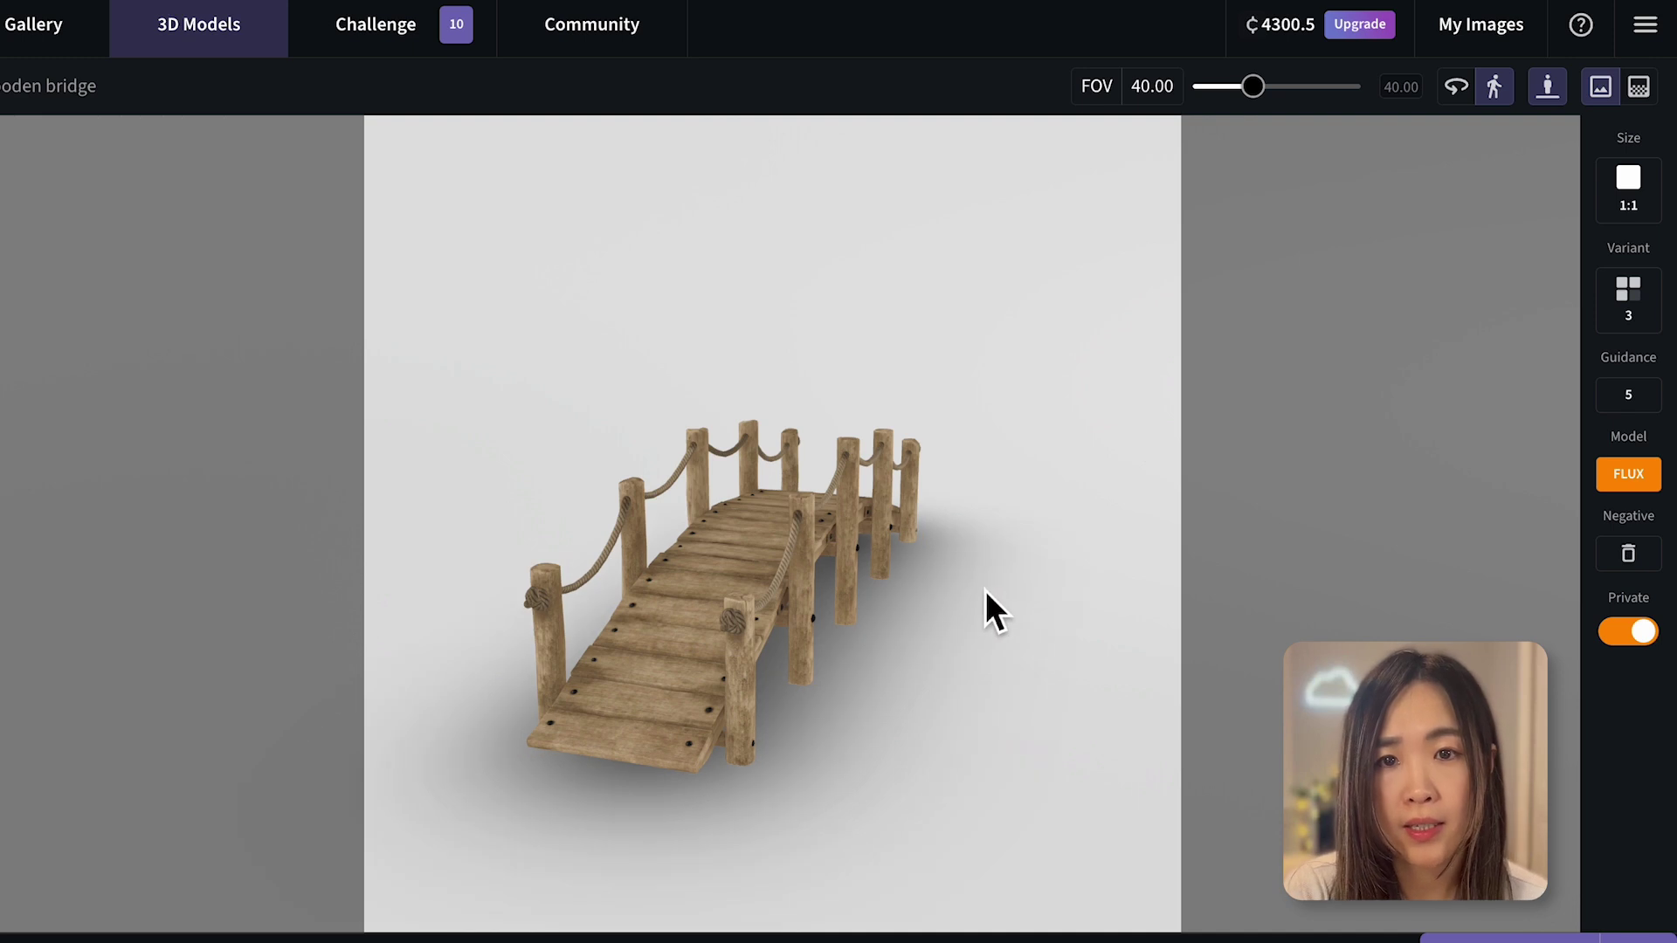
{"action": "key", "text": "w"}
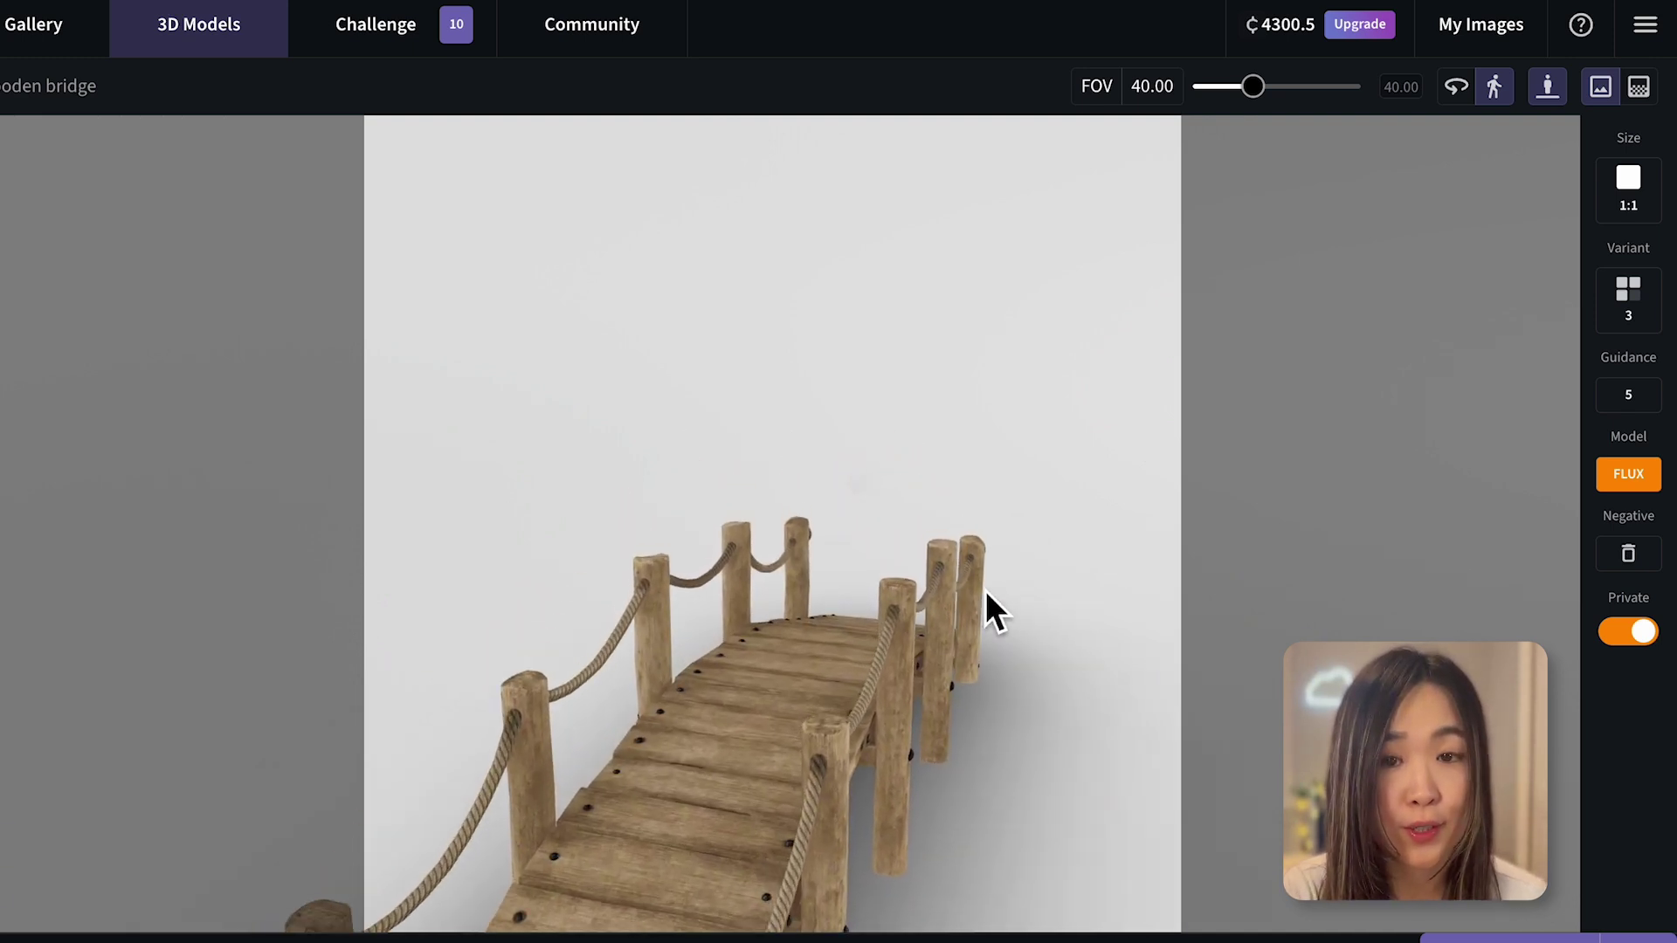
{"action": "key", "text": "Down"}
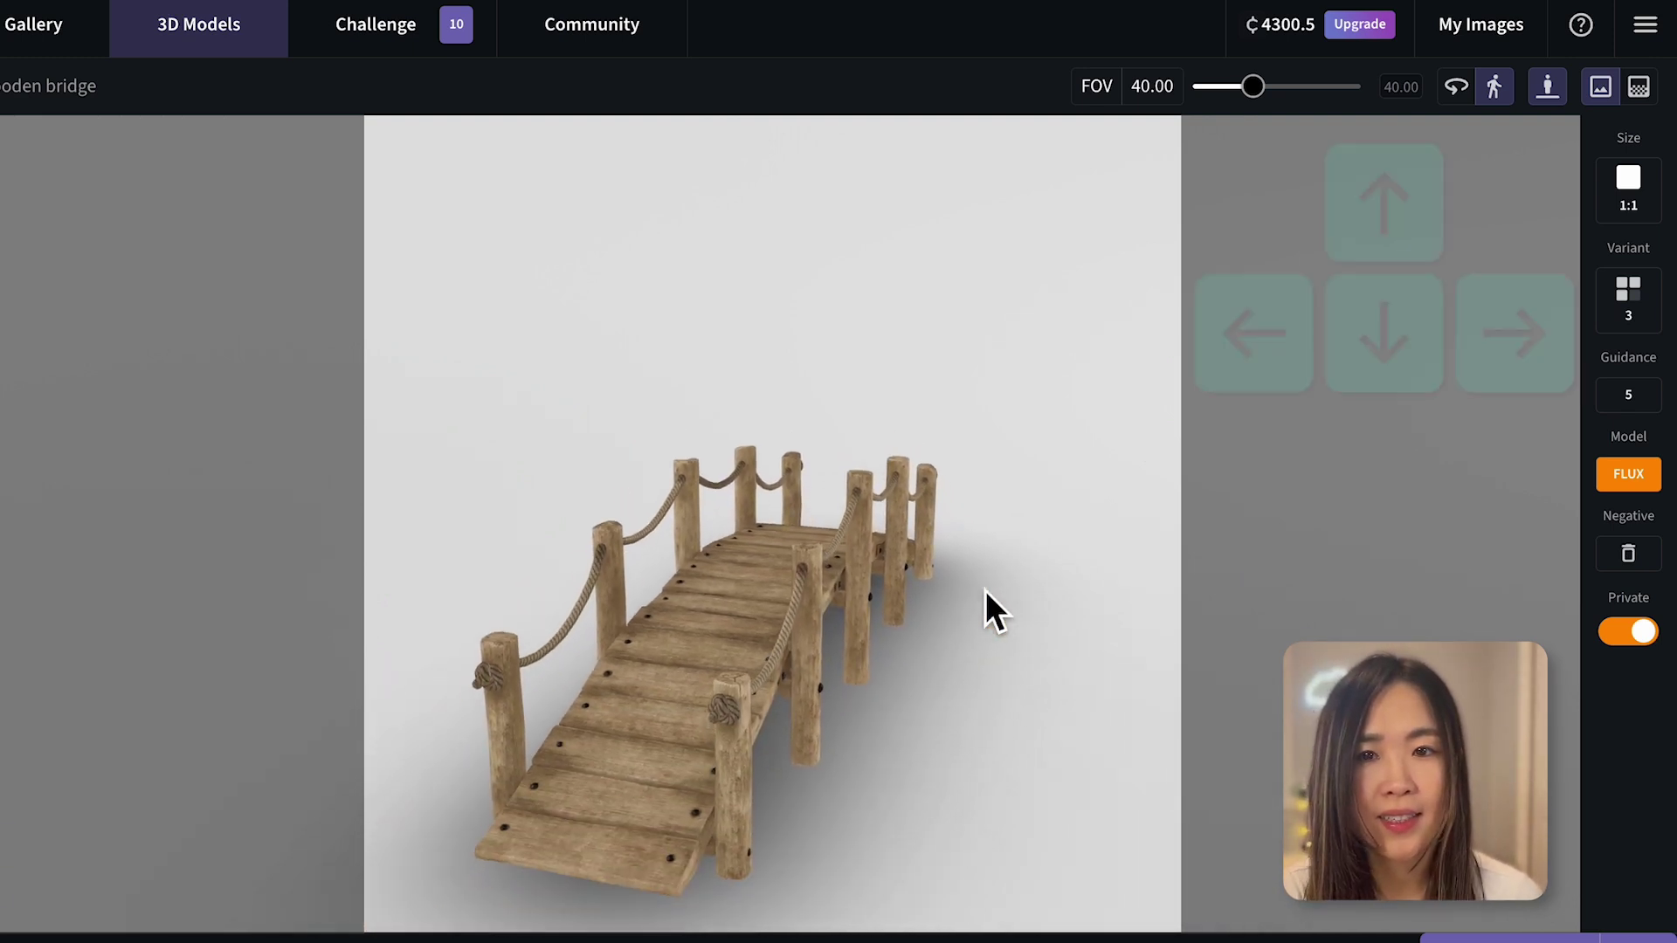
{"action": "key", "text": "Left"}
{"action": "key", "text": "Right"}
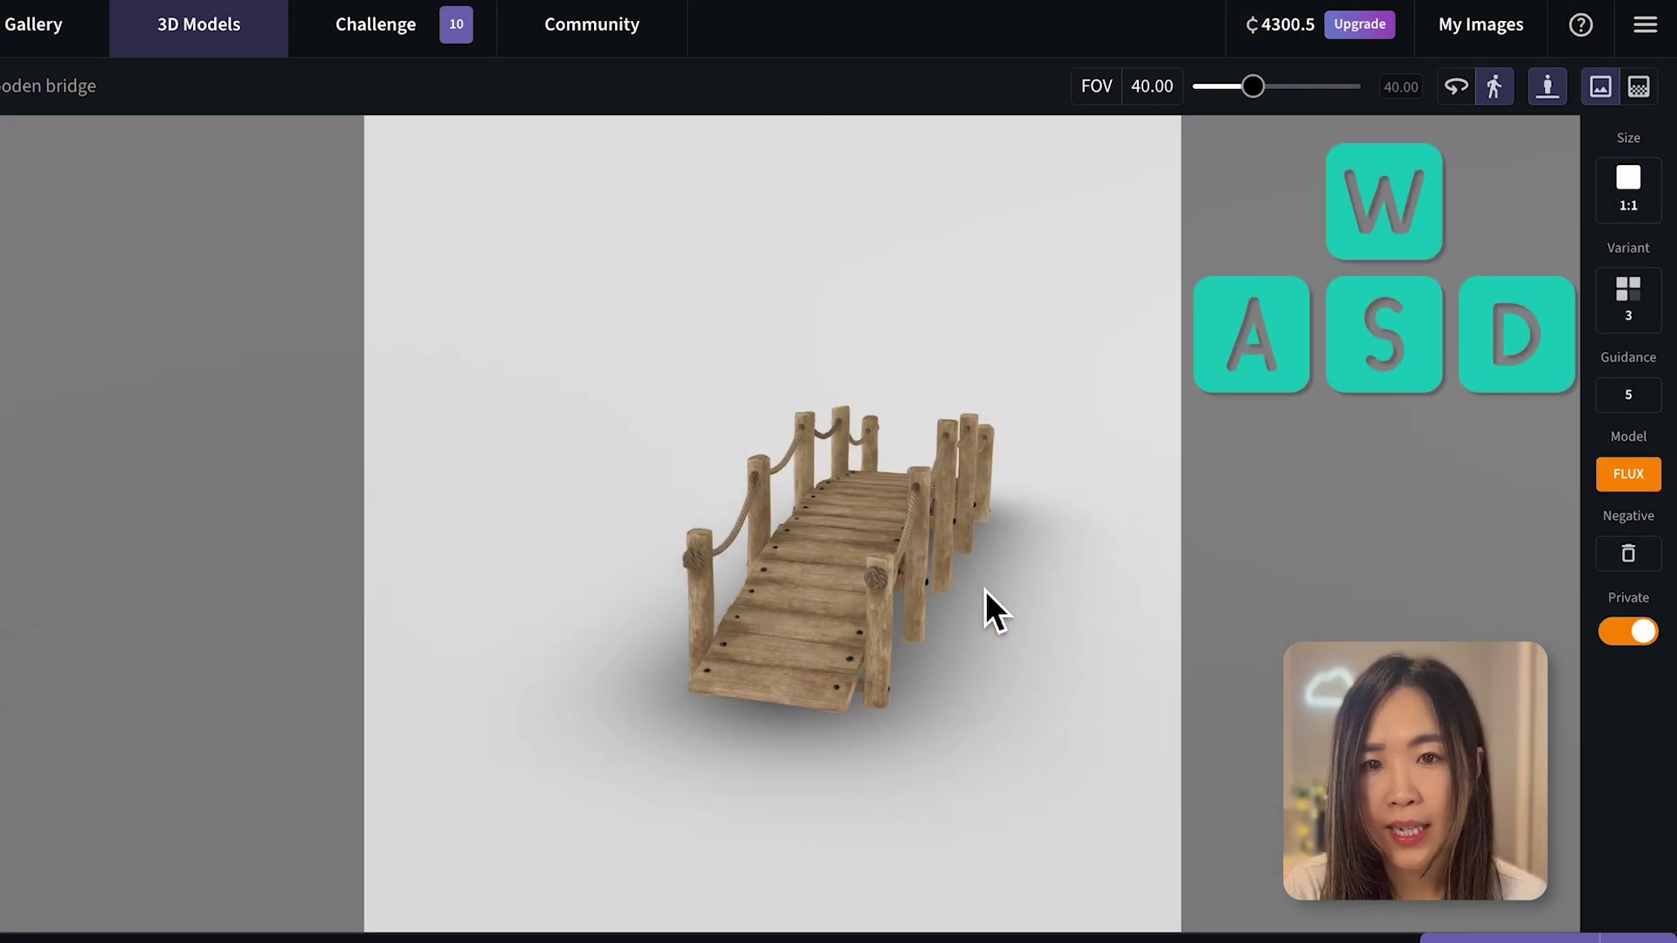
{"action": "key", "text": "d"}
{"action": "key", "text": "w"}
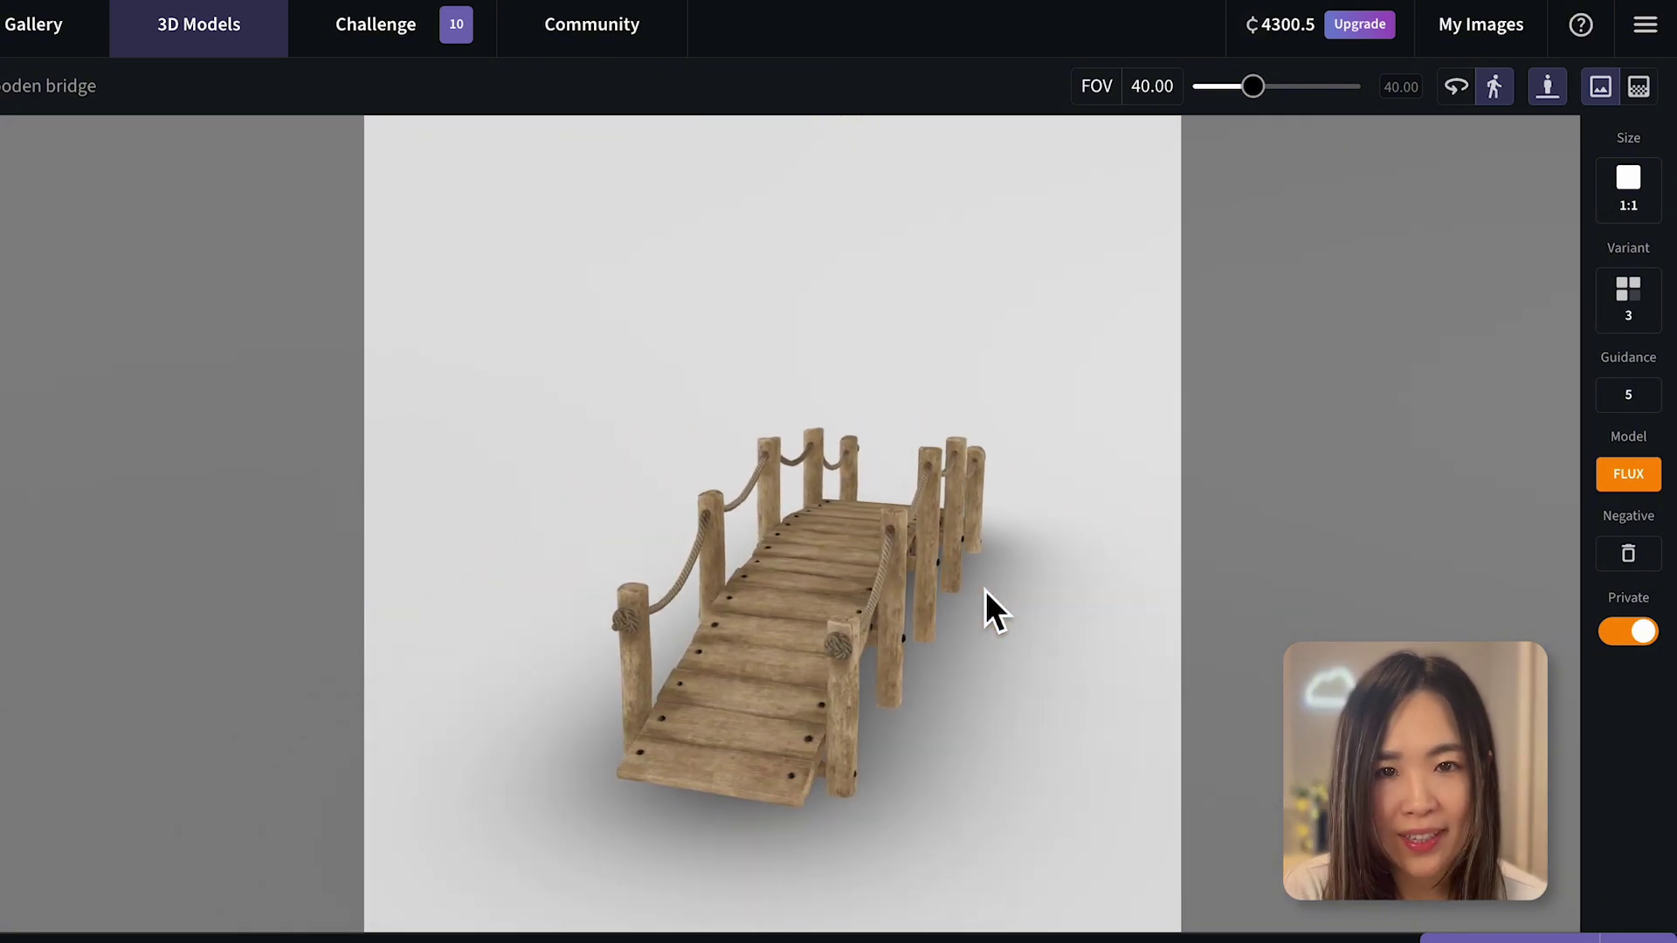
- Walk the camera sideways, then forward and back, to fine-tune the wooden bridge's framing
{"action": "key", "text": "a"}
{"action": "key", "text": "d"}
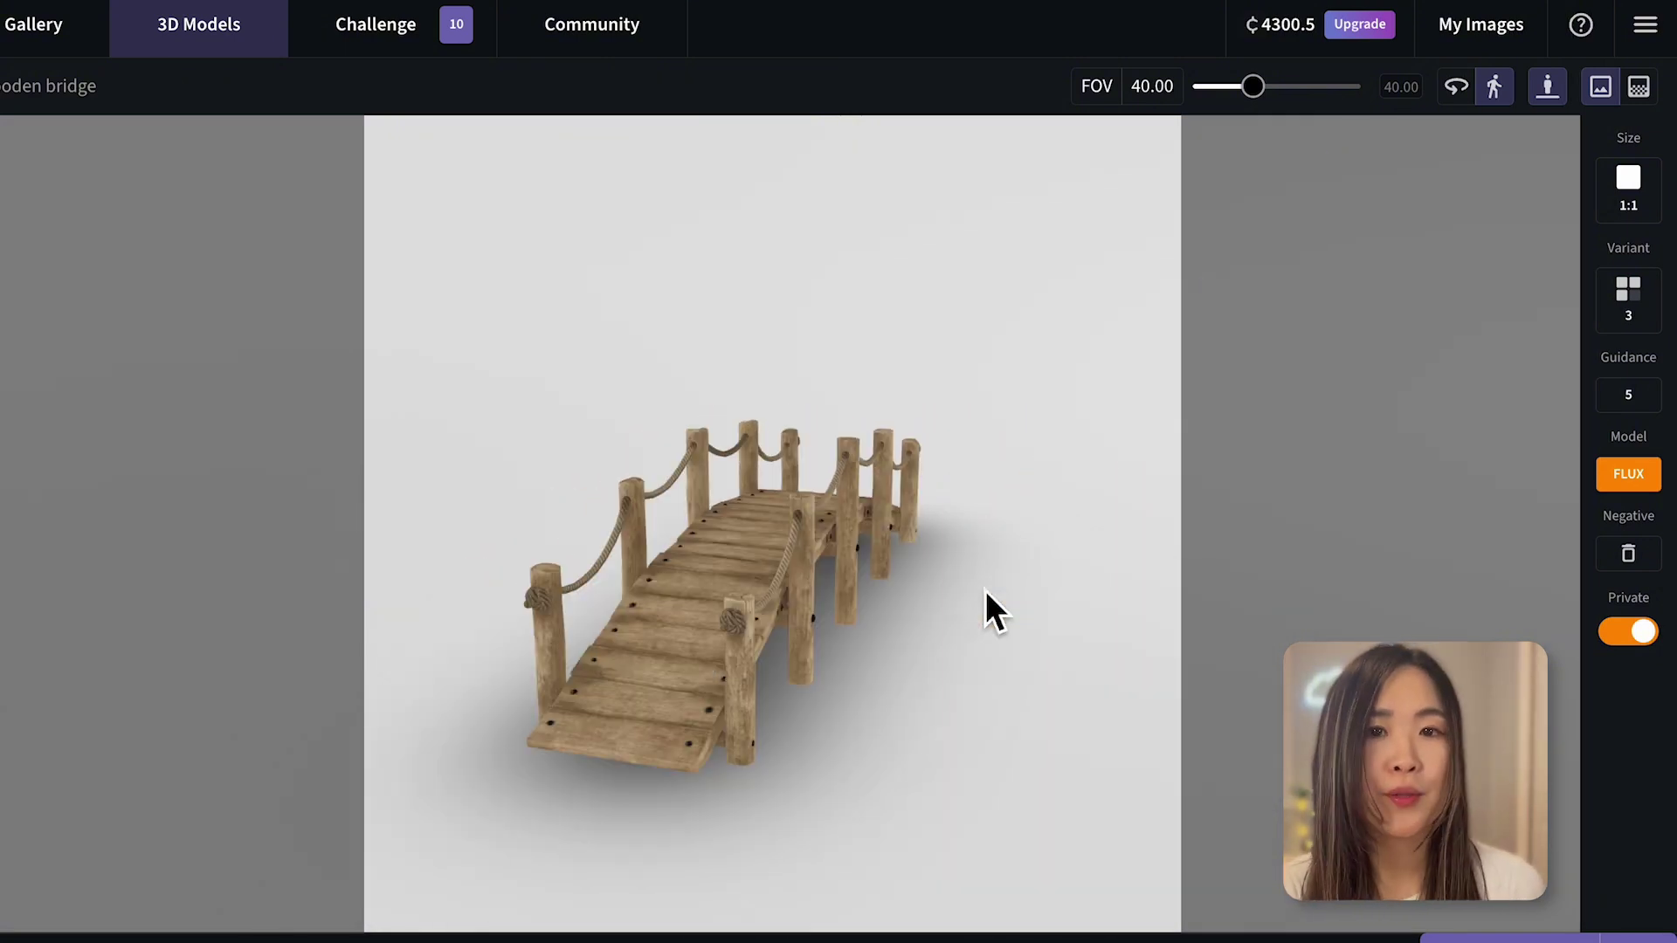
{"action": "left_click", "coordinate": [986, 591]}
{"action": "key", "text": "w"}
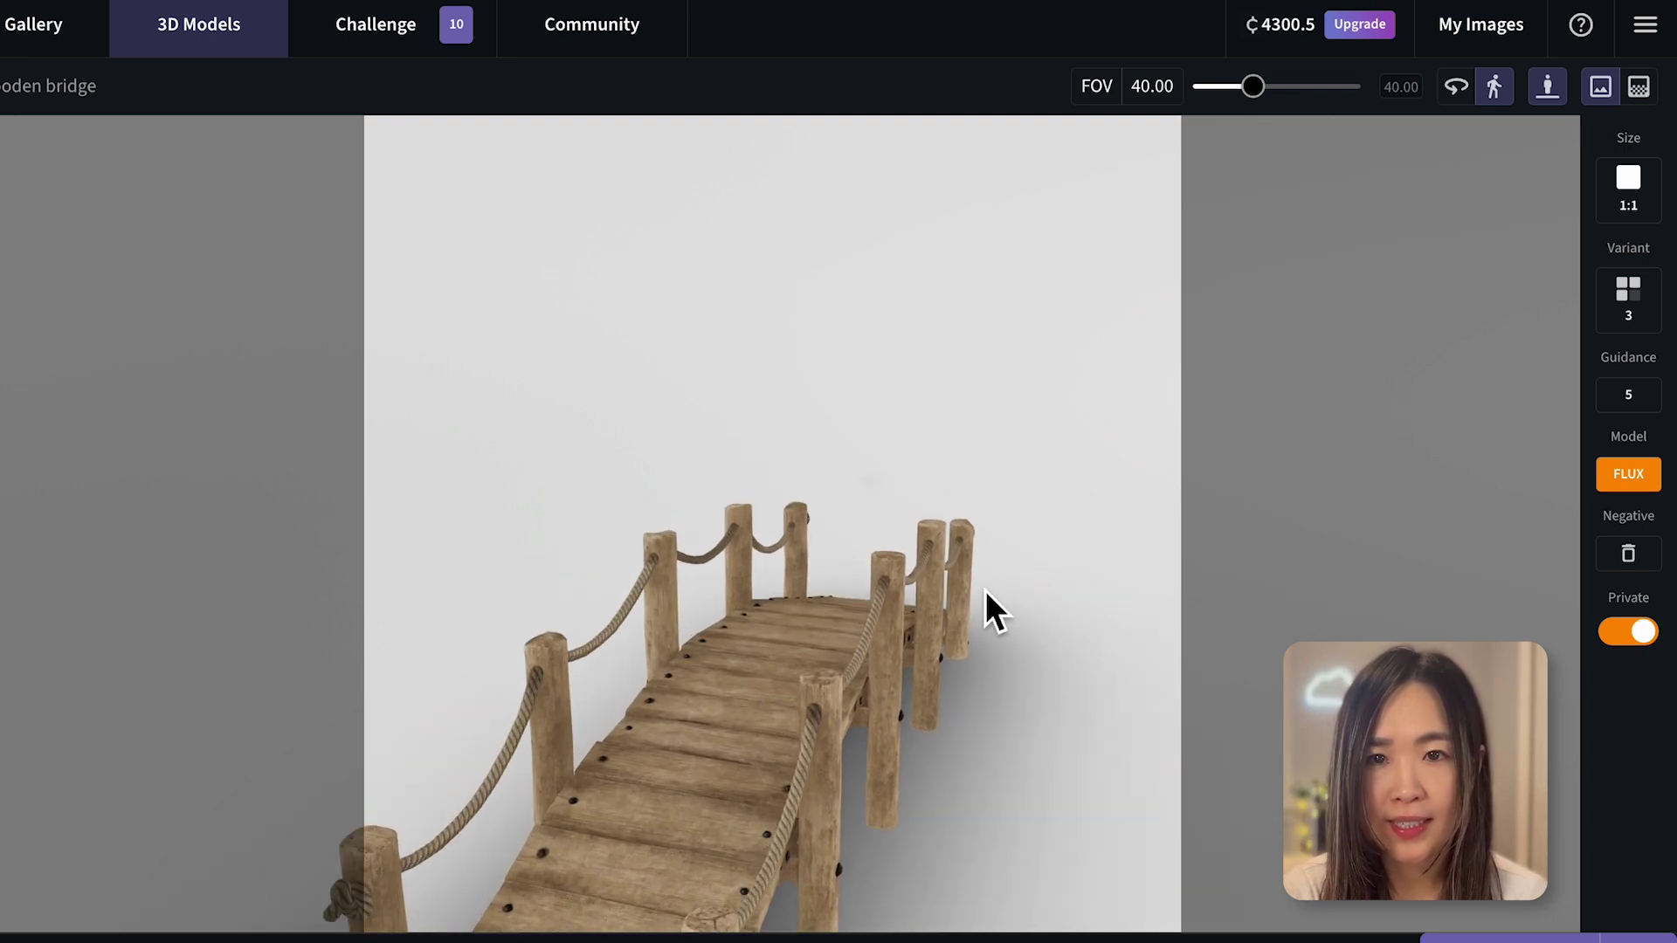
{"action": "key", "text": "s"}
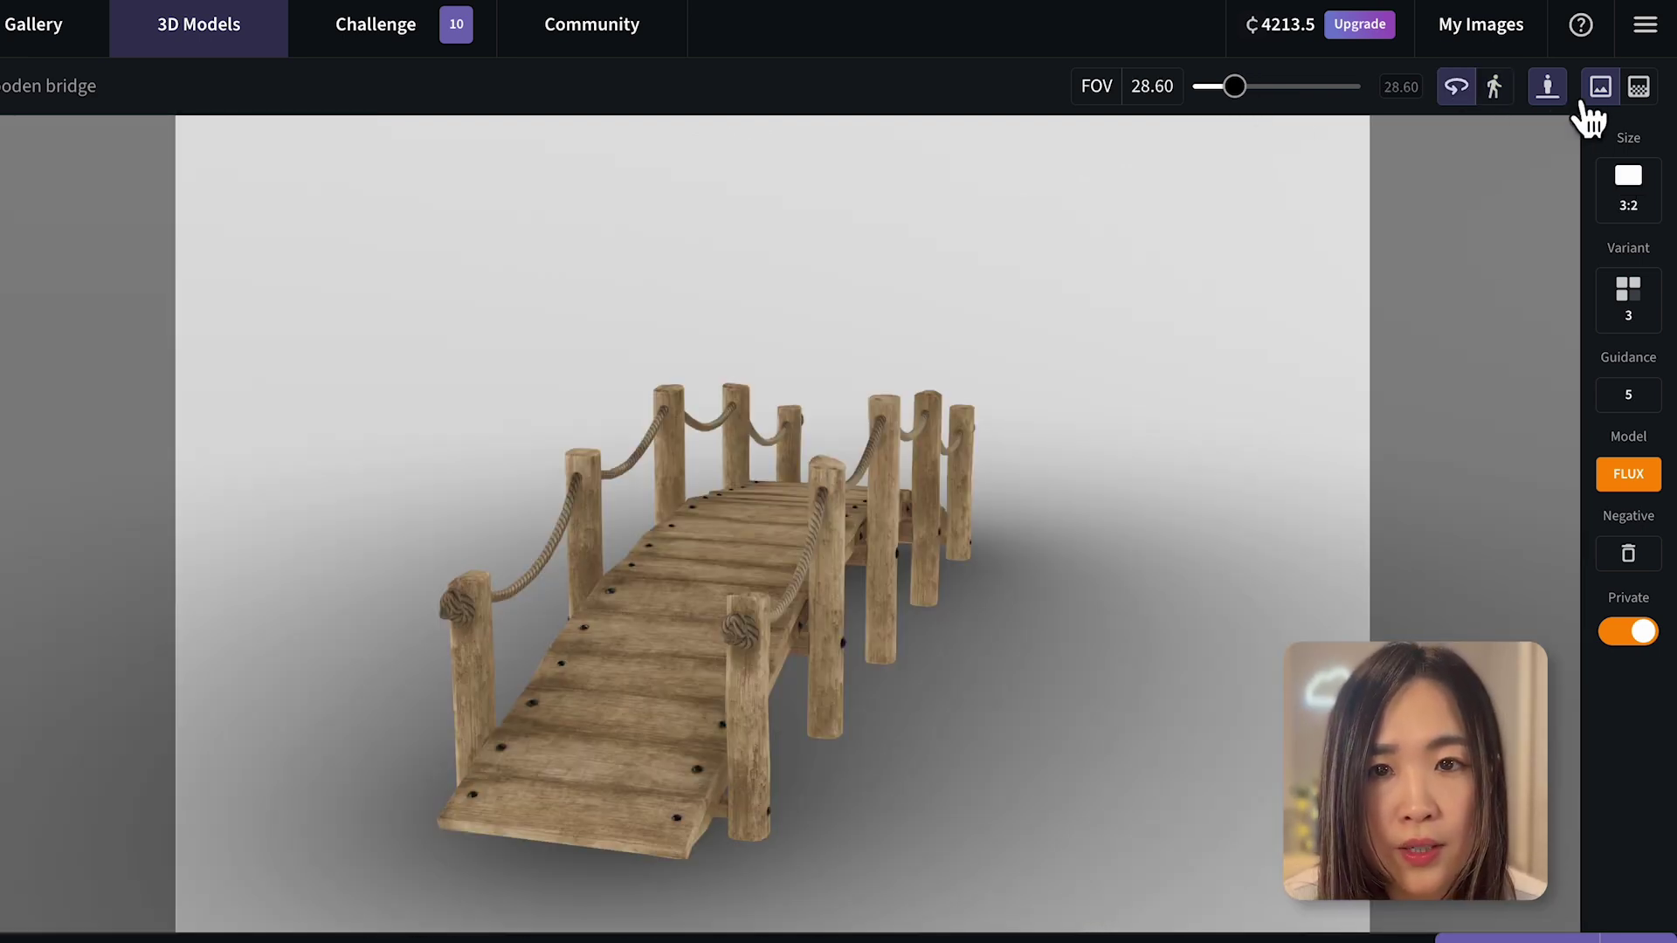
- Set the wooden bridge view's field of view to 41.05 and switch its preview from Color render to the alternate render
{"action": "left_click", "coordinate": [1562, 98]}
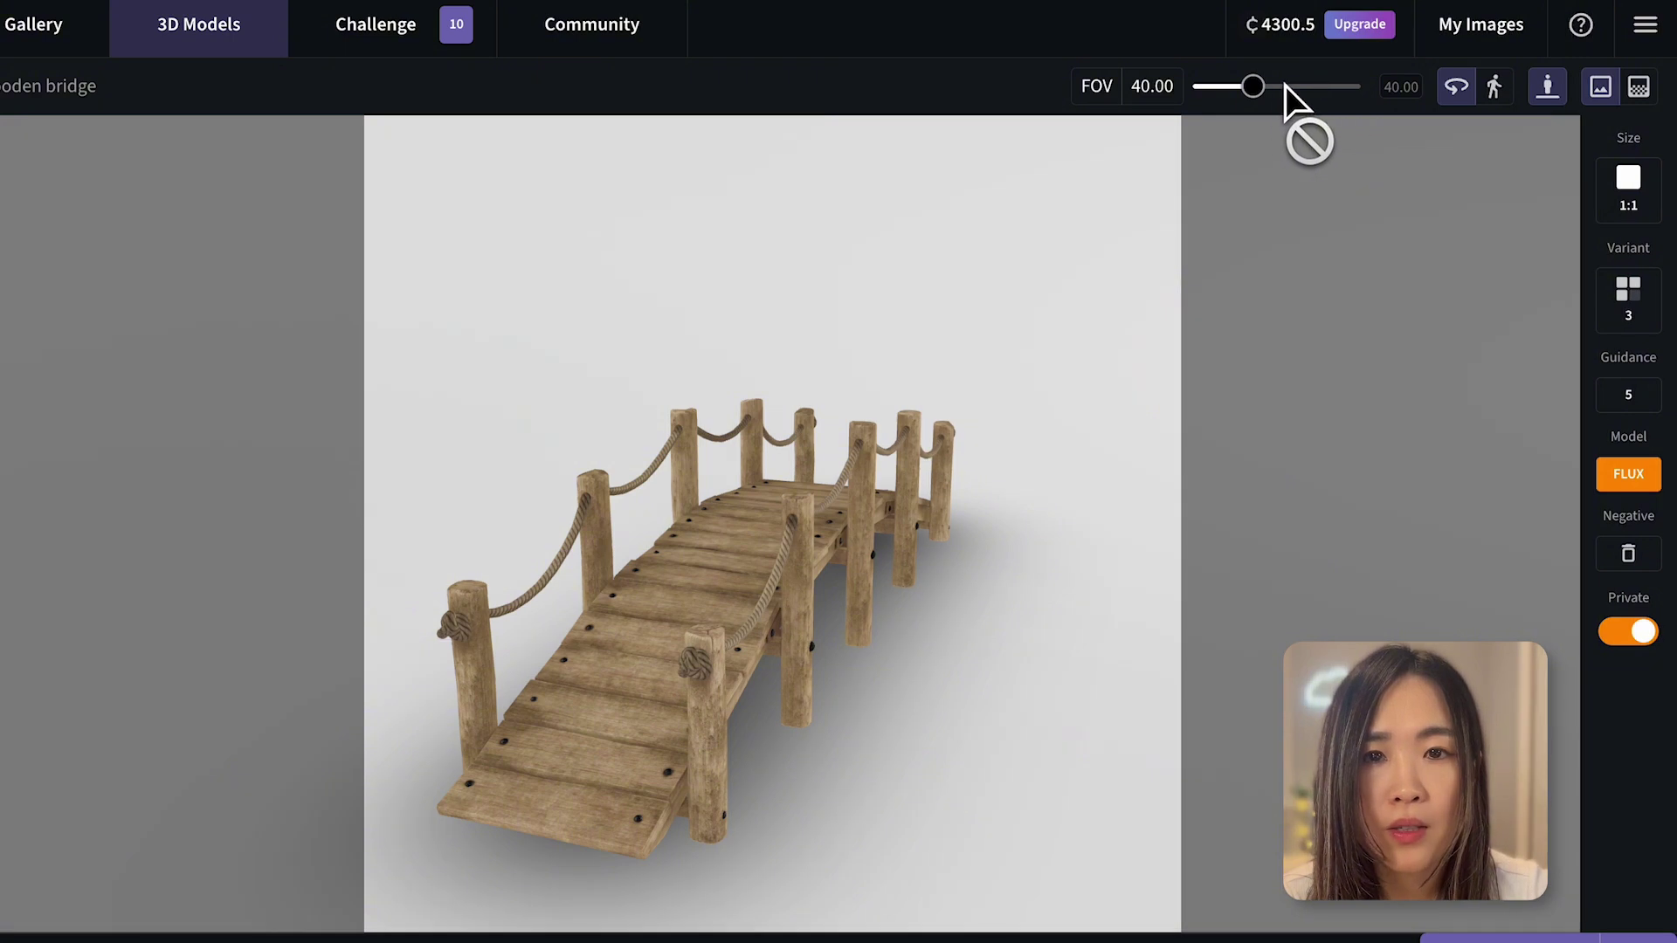
{"action": "left_click_drag", "start_coordinate": [1263, 92], "coordinate": [1318, 109]}
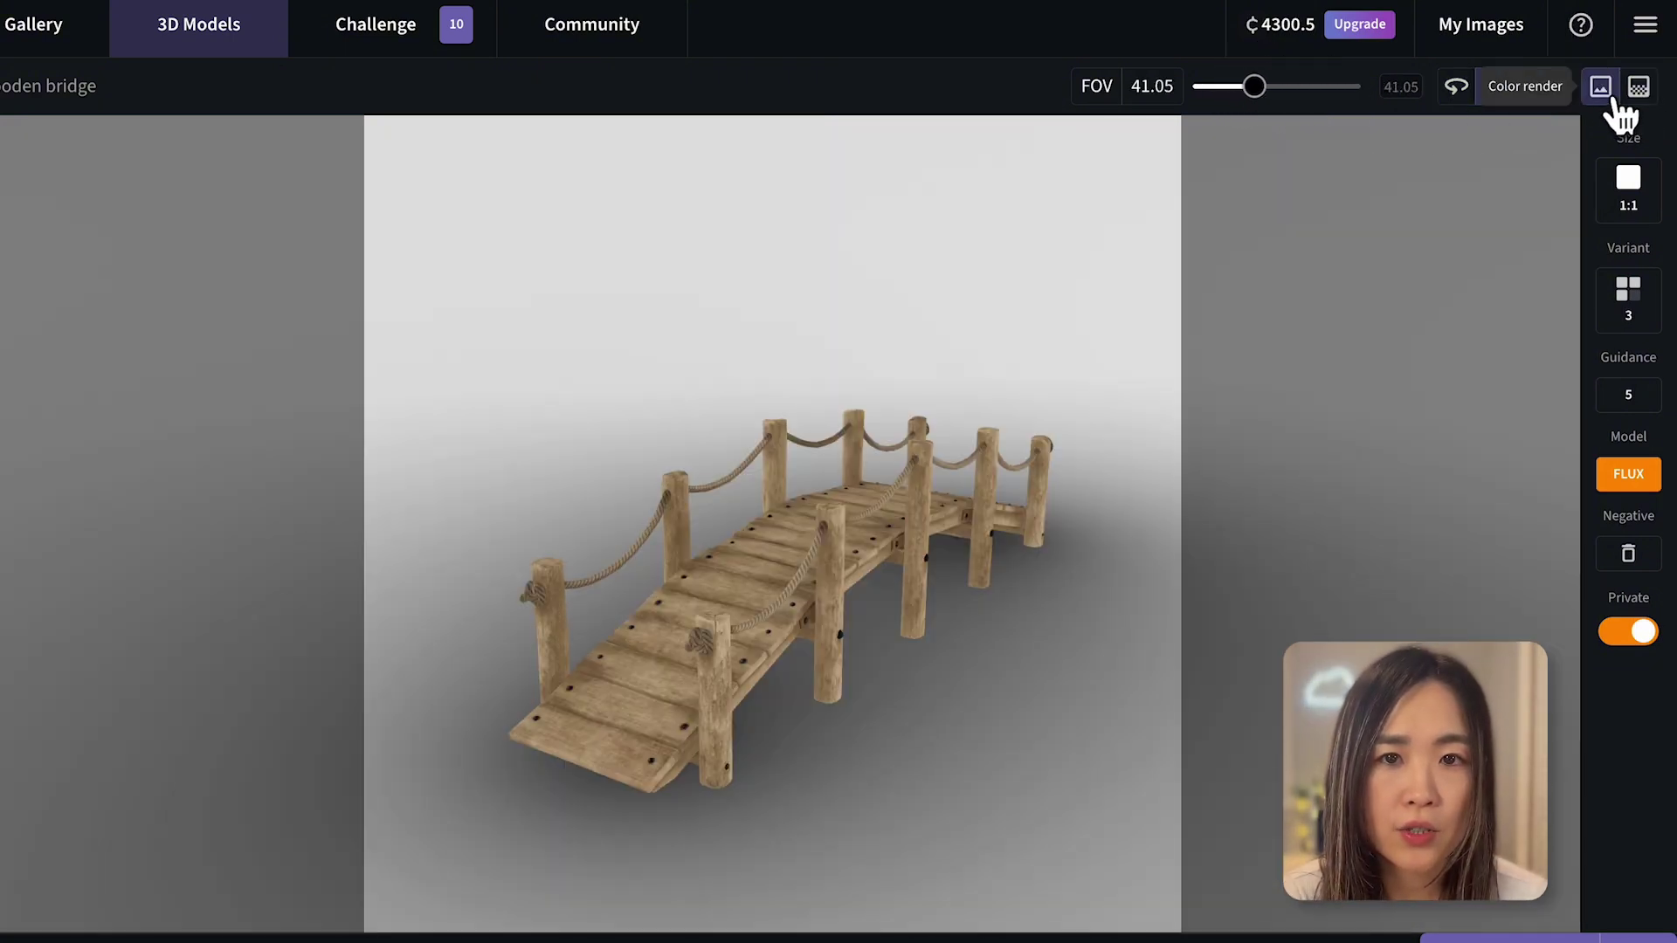
{"action": "left_click", "coordinate": [1586, 210]}
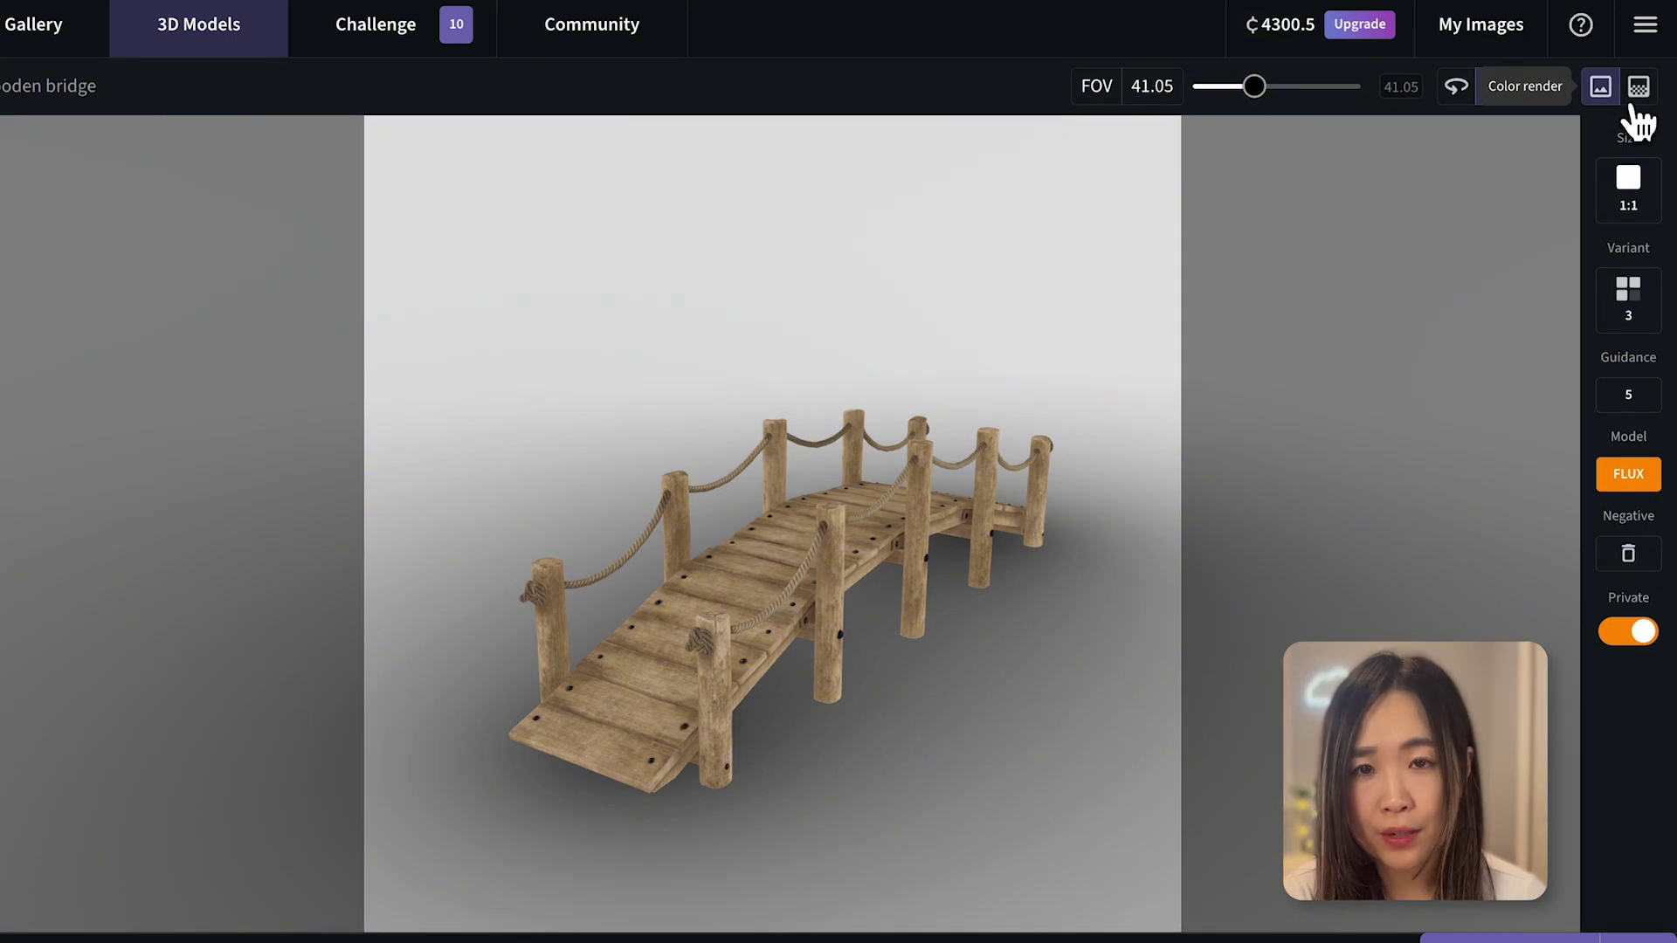
{"action": "left_click", "coordinate": [1633, 98]}
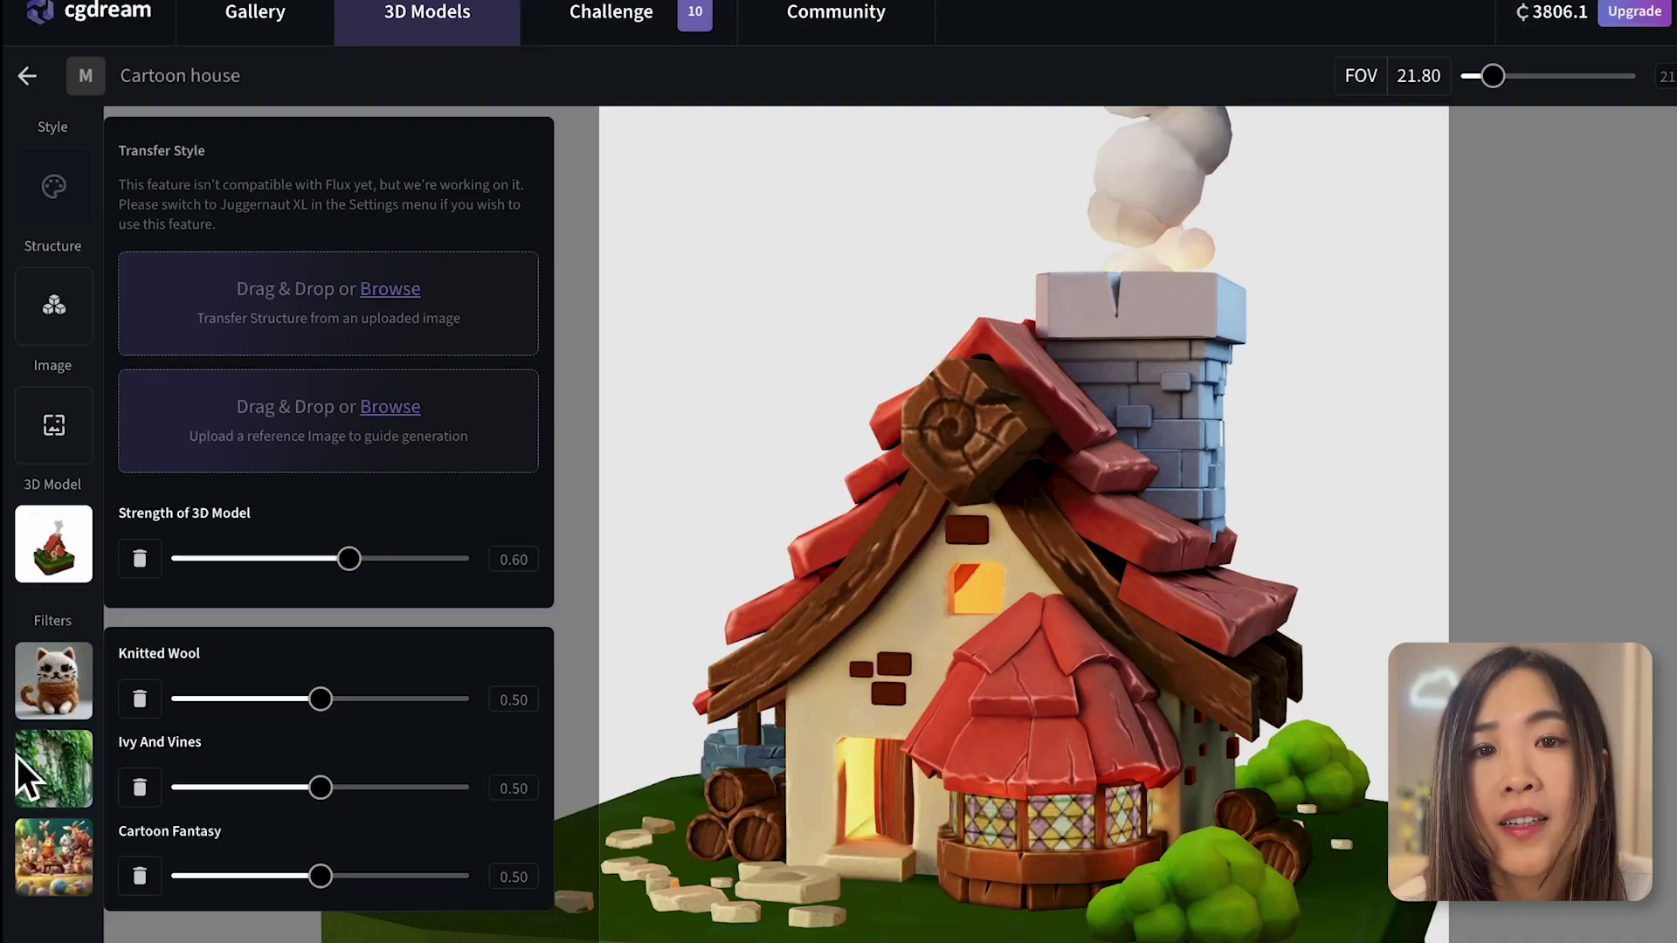
- Orbit the cartoon house and the red telephone box 3D models to view them from other angles
{"action": "left_click_drag", "start_coordinate": [1258, 629], "coordinate": [1284, 627]}
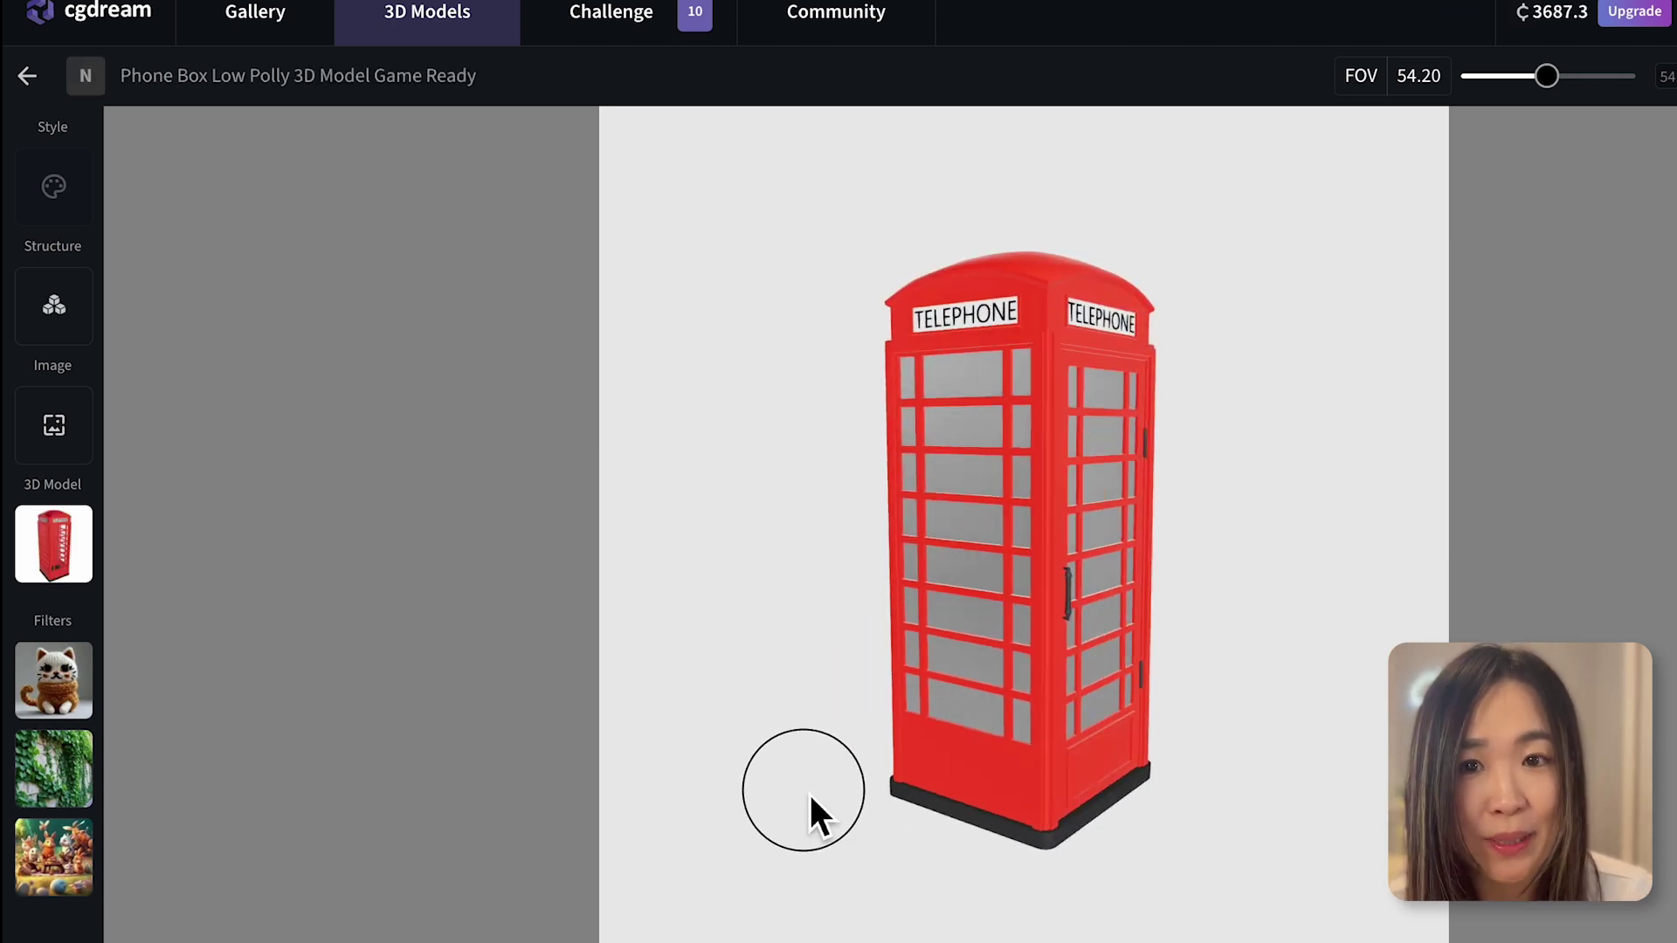
{"action": "left_click_drag", "start_coordinate": [809, 791], "coordinate": [821, 804]}
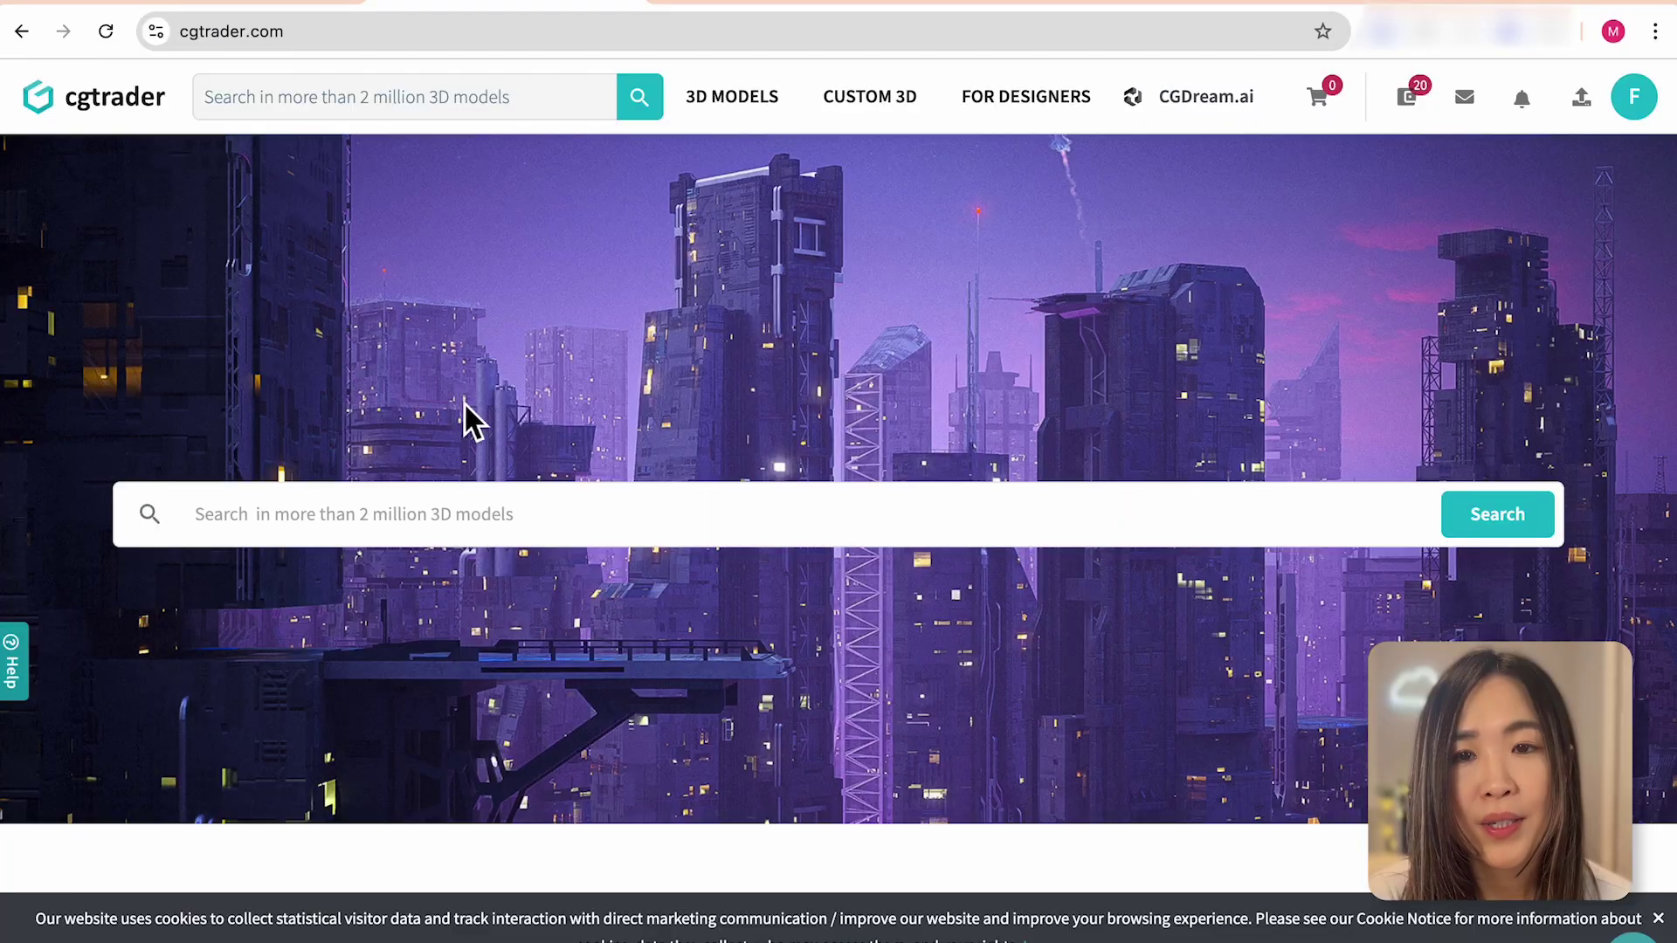
- Search CGTrader for "egg chair" and limit the results to free models
{"action": "left_click", "coordinate": [435, 516]}
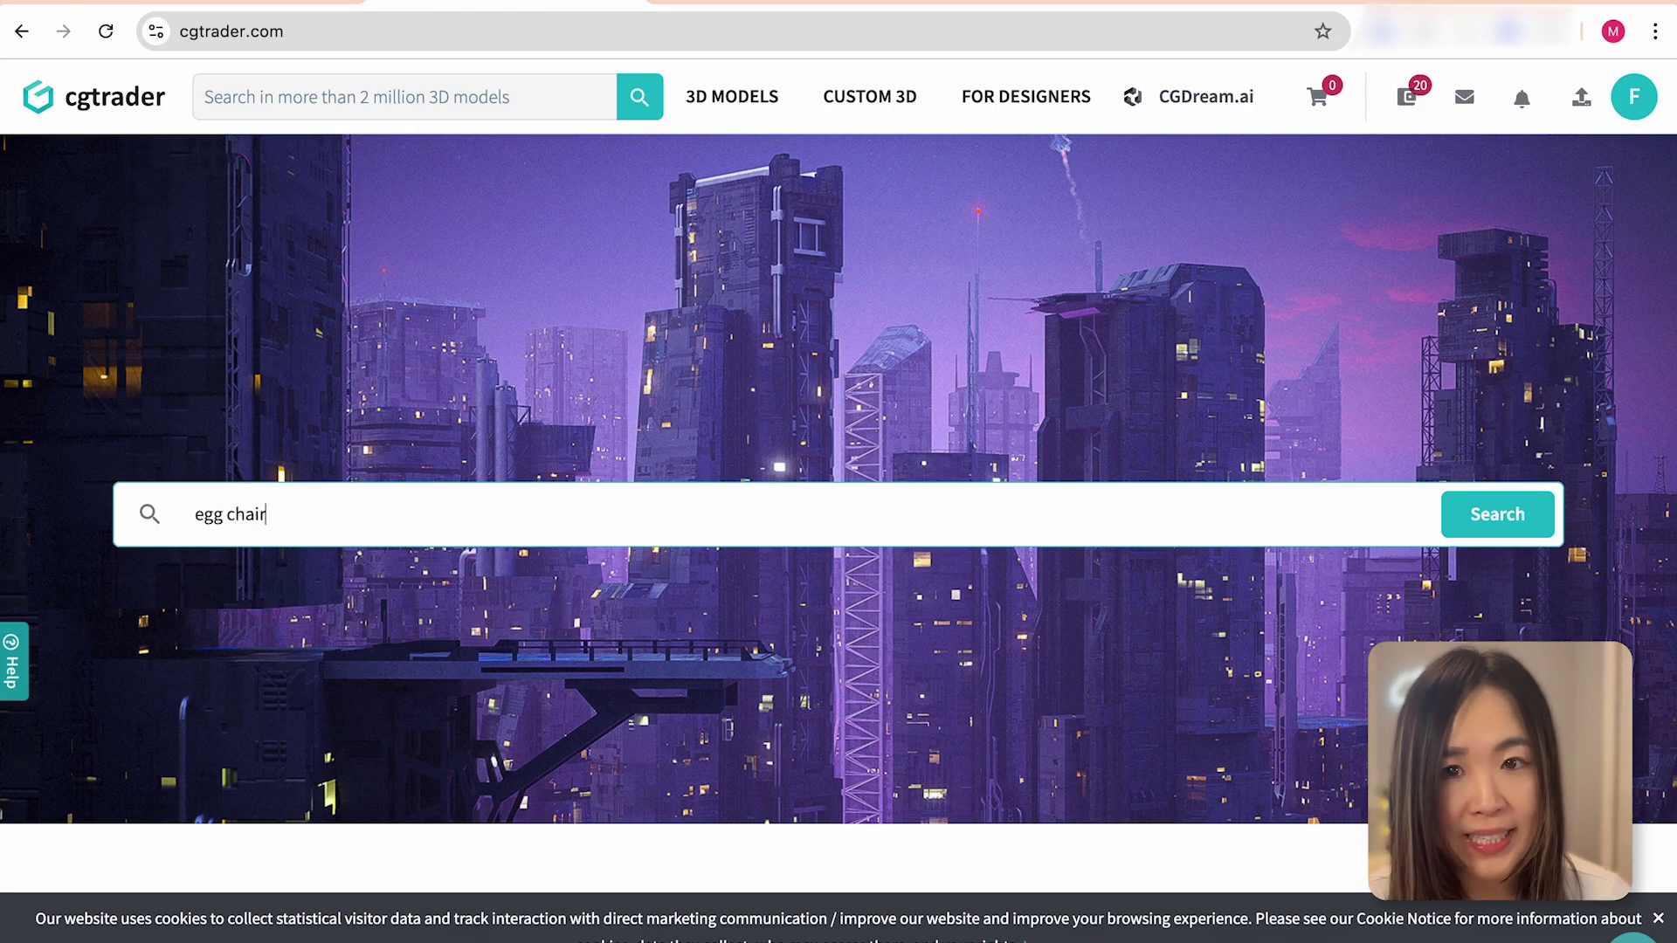
{"action": "type", "text": "egg chair"}
{"action": "left_click", "coordinate": [1485, 523]}
{"action": "scroll", "coordinate": [1424, 520], "scroll_direction": "down", "scroll_amount": 5}
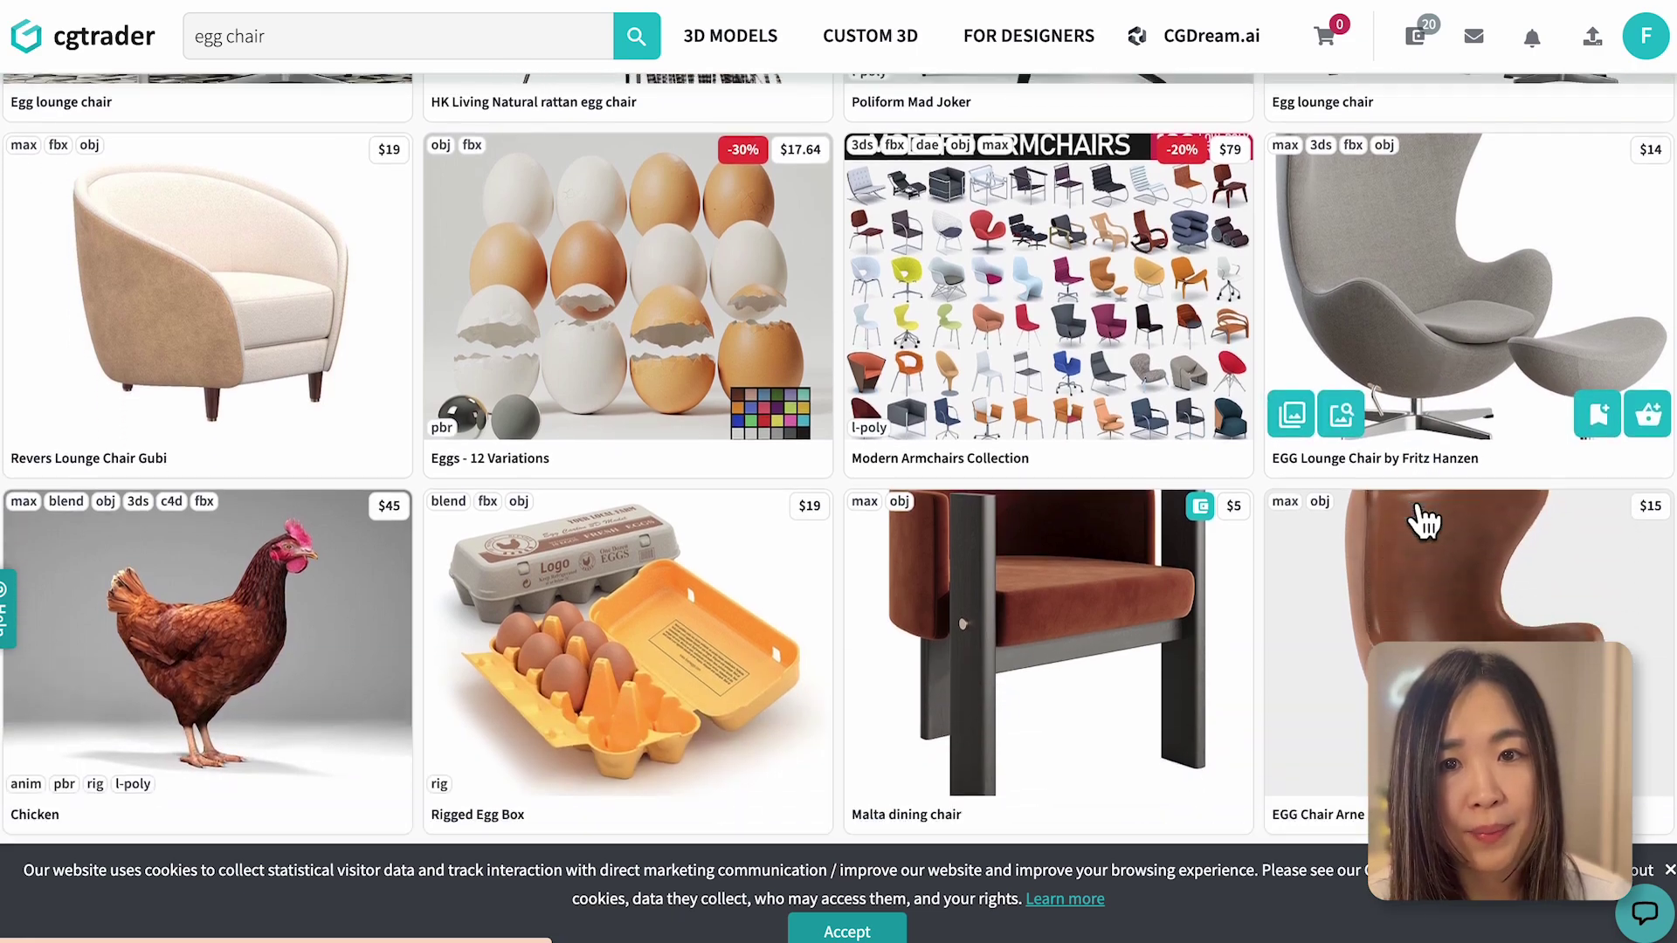
{"action": "scroll", "coordinate": [1424, 520], "scroll_direction": "down", "scroll_amount": 5}
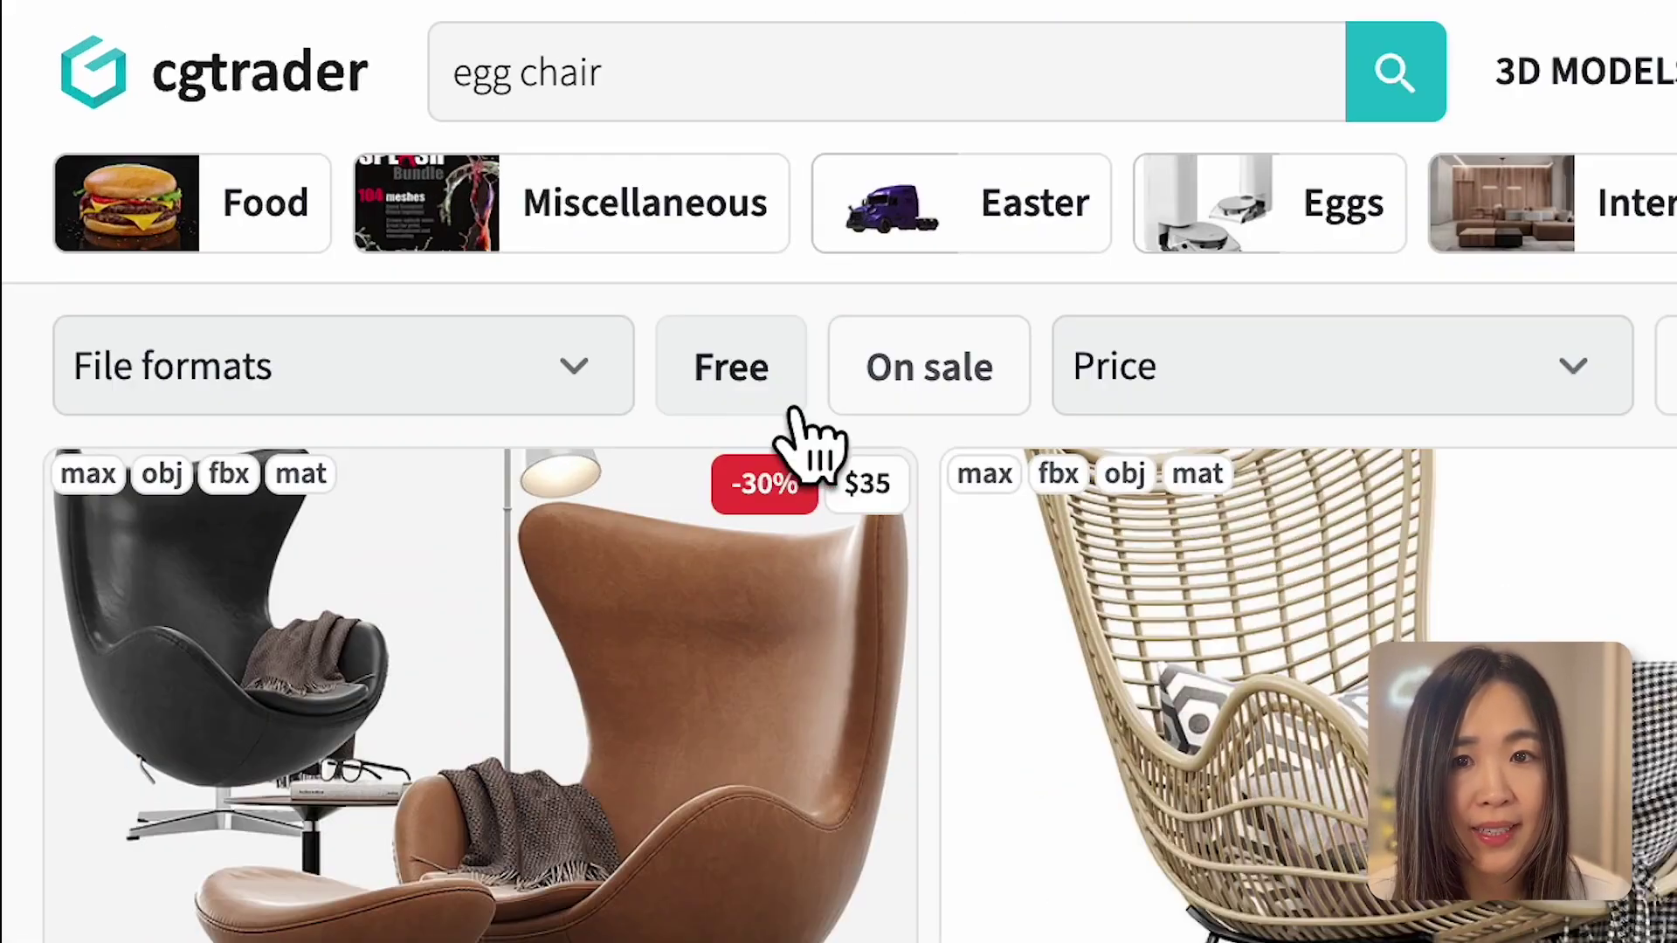
{"action": "left_click", "coordinate": [348, 182]}
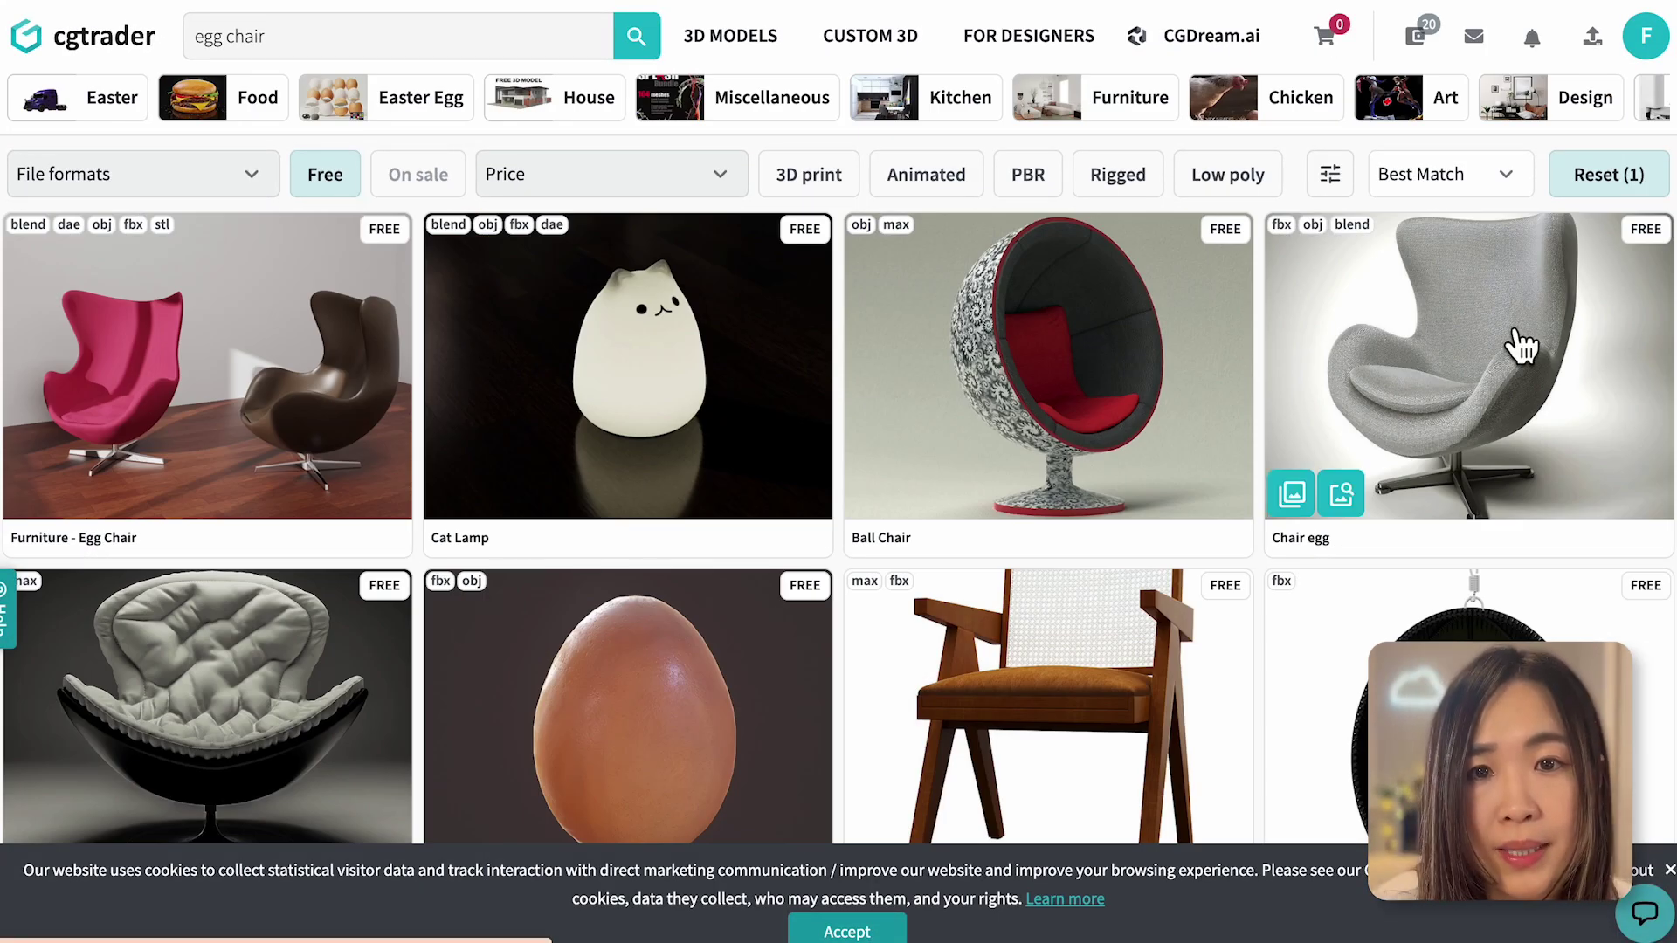
- Open the grey "Chair egg" model and request its free download
{"action": "left_click", "coordinate": [1520, 345]}
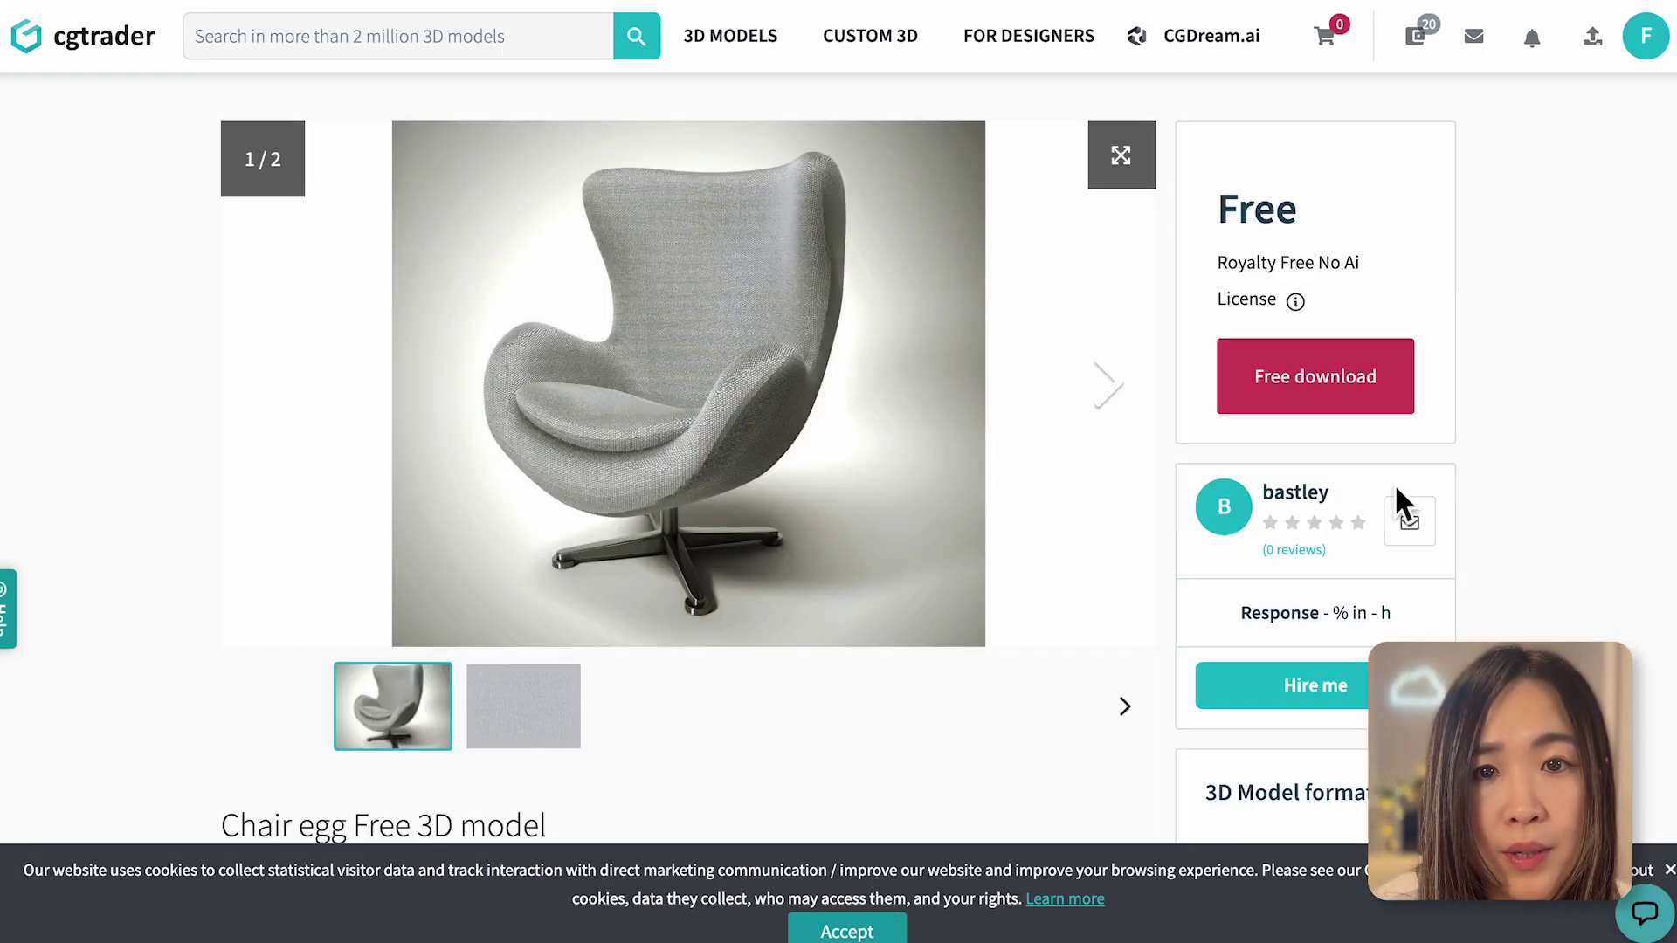
{"action": "left_click", "coordinate": [1362, 393]}
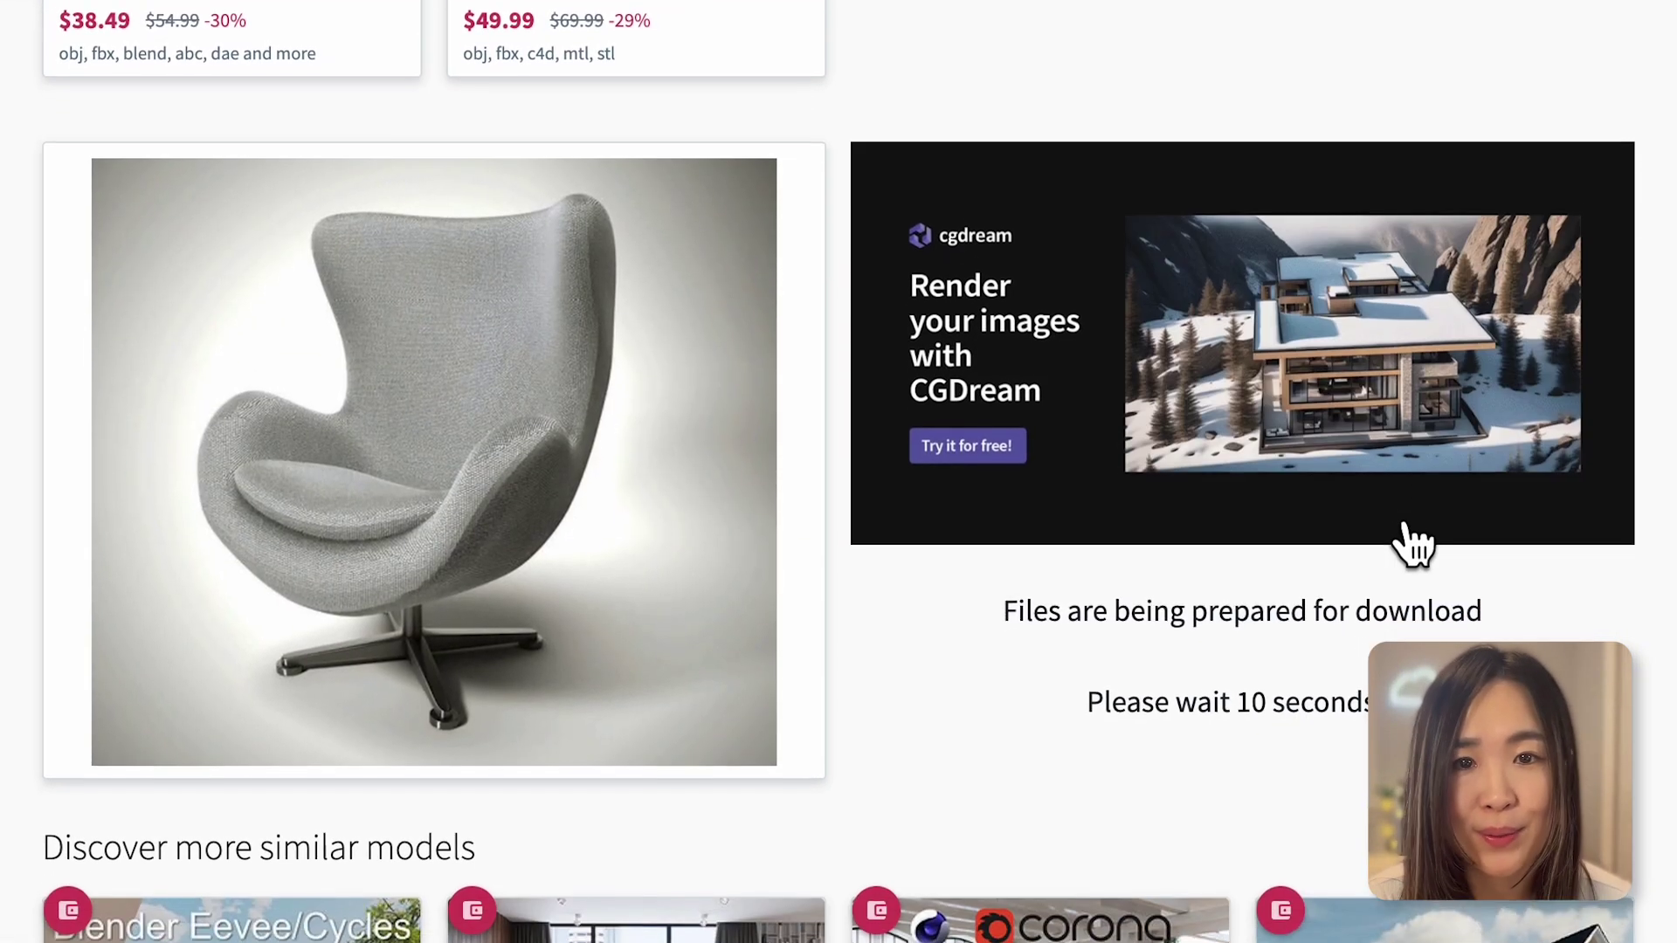
{"action": "scroll", "coordinate": [1412, 544], "scroll_direction": "down", "scroll_amount": 2}
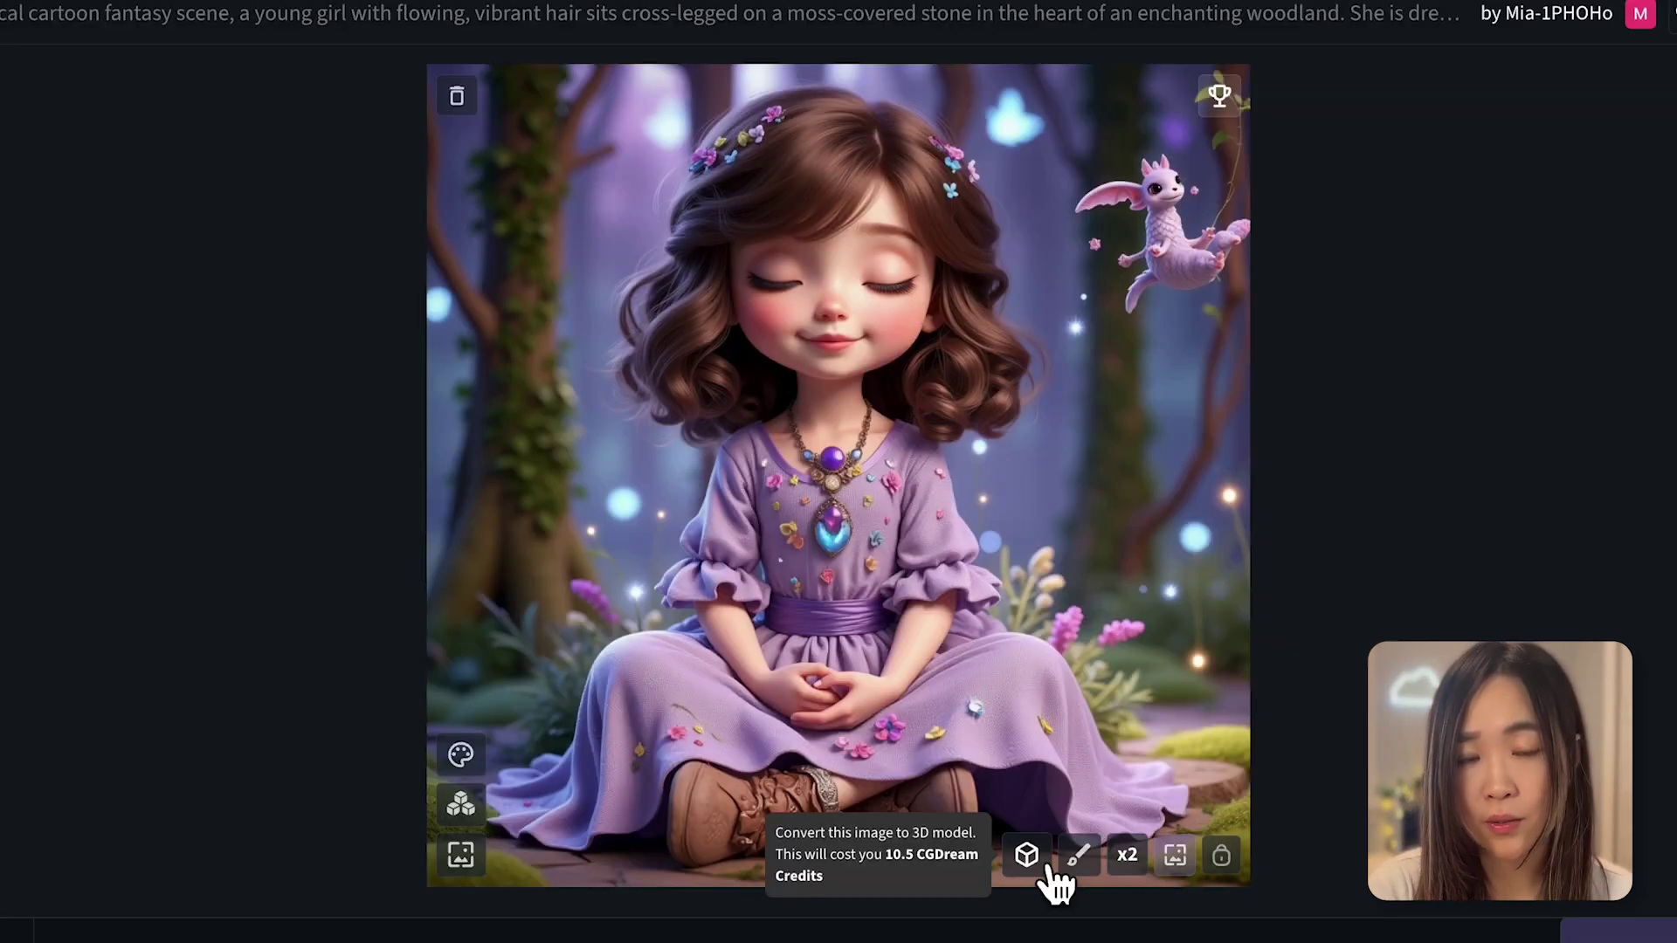
- Convert the image of the seated girl in the purple dress to a 3D model, open it and orbit it to face forward
{"action": "left_click", "coordinate": [1048, 866]}
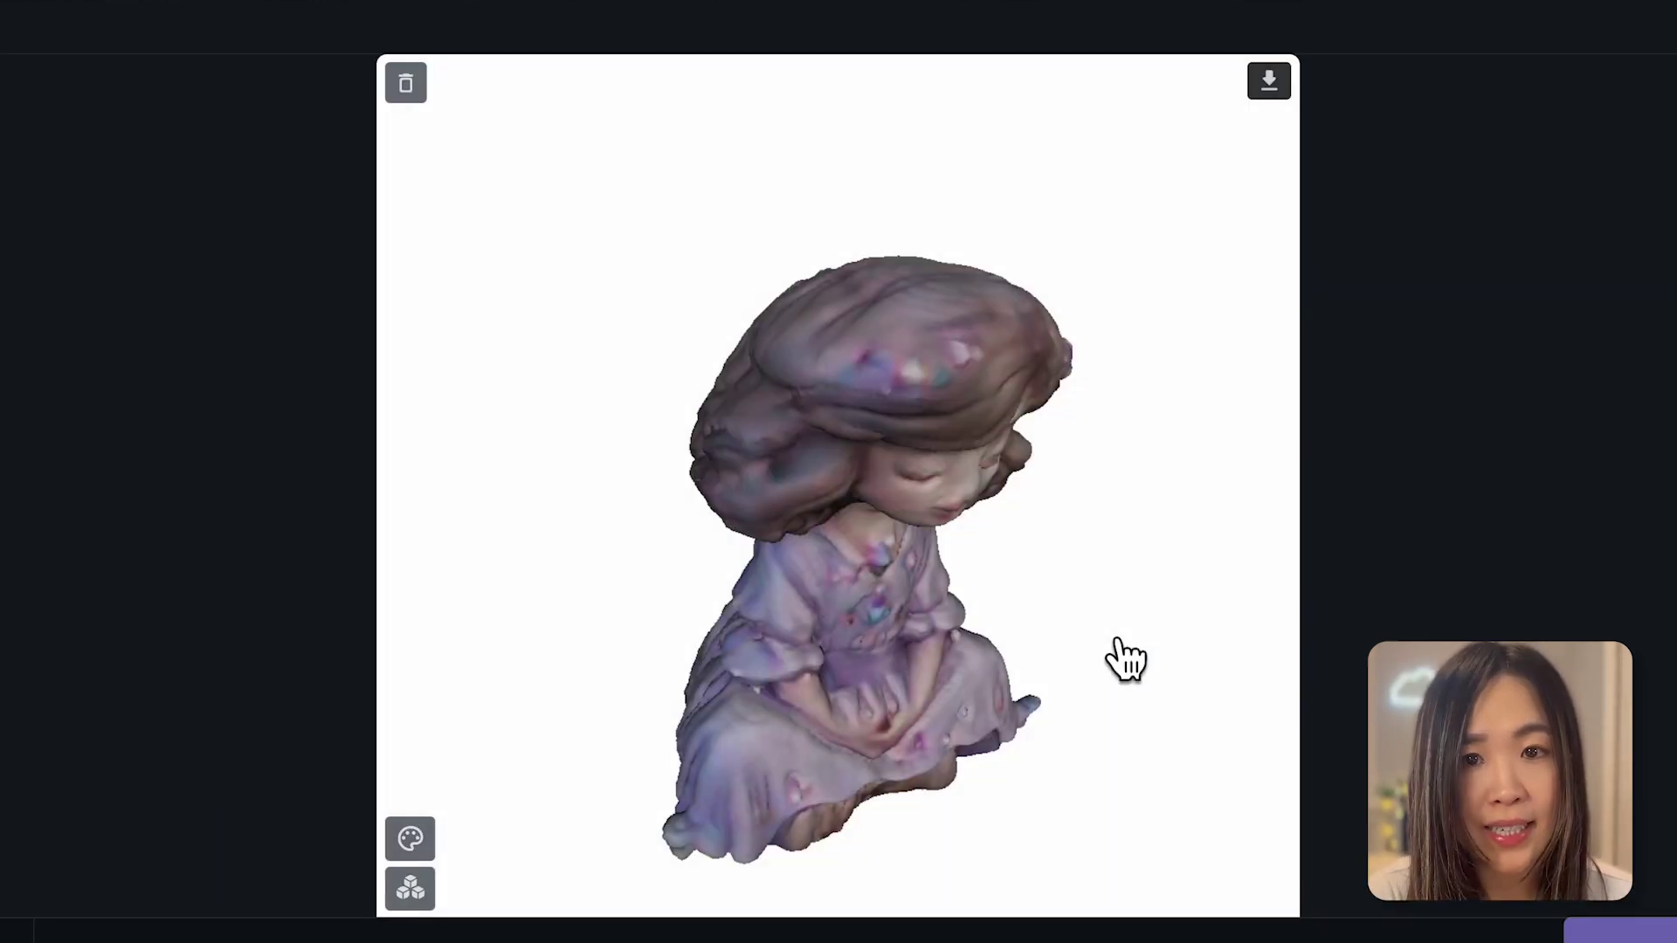
{"action": "left_click", "coordinate": [1084, 671]}
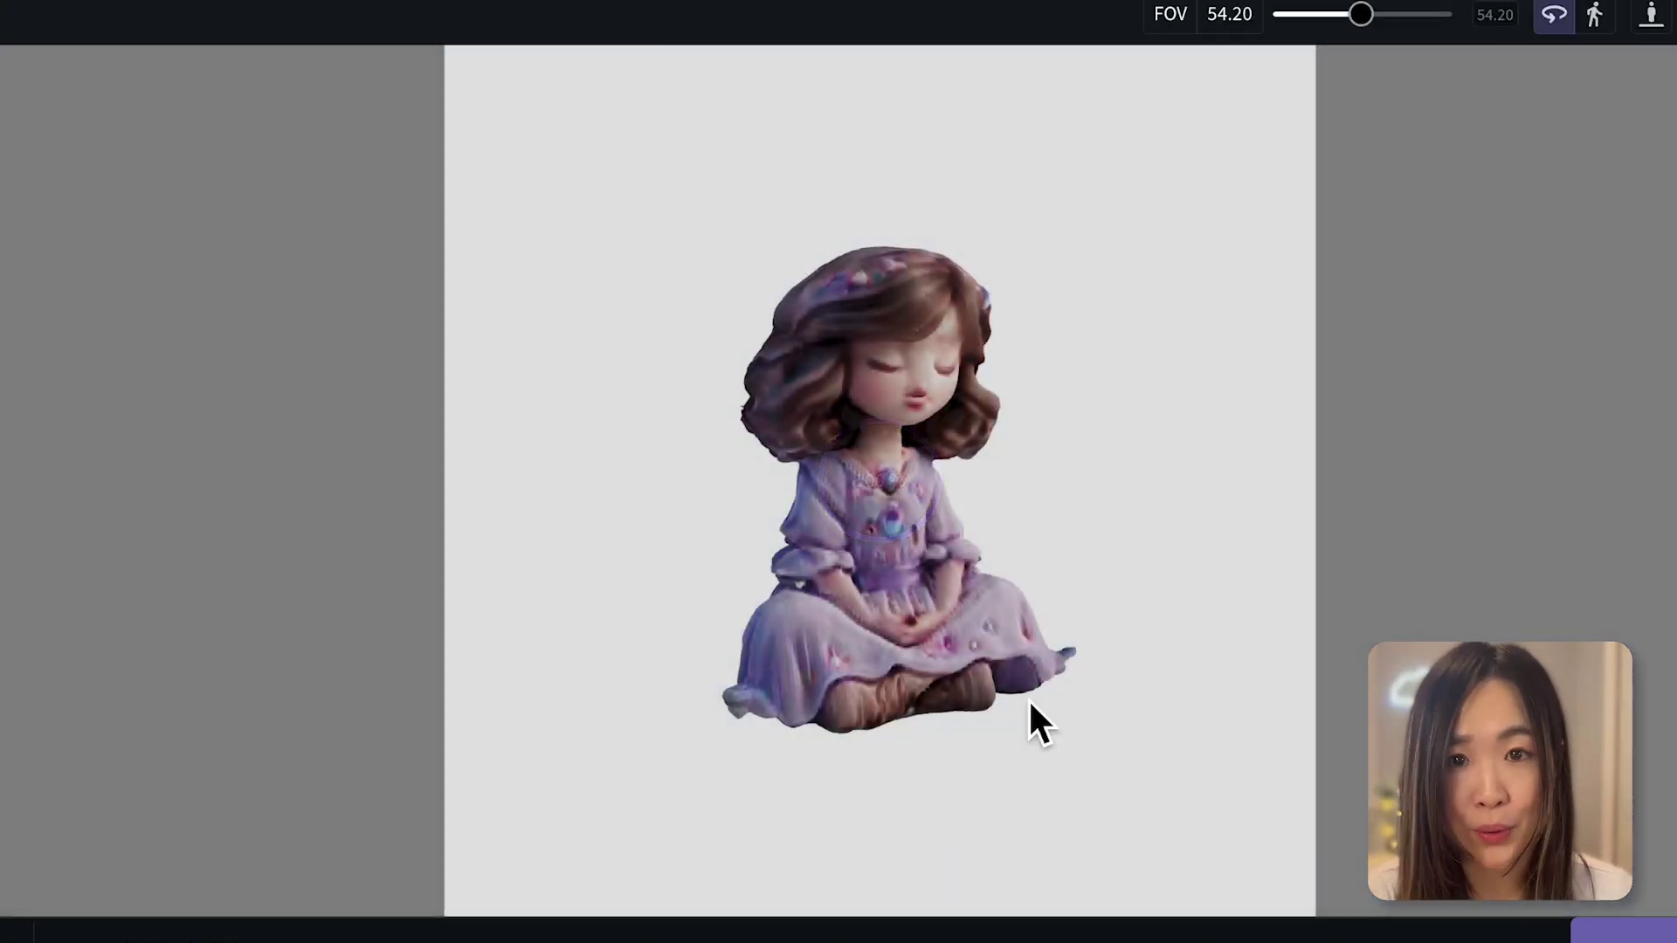
{"action": "left_click", "coordinate": [1087, 681]}
{"action": "left_click_drag", "start_coordinate": [1089, 682], "coordinate": [652, 711]}
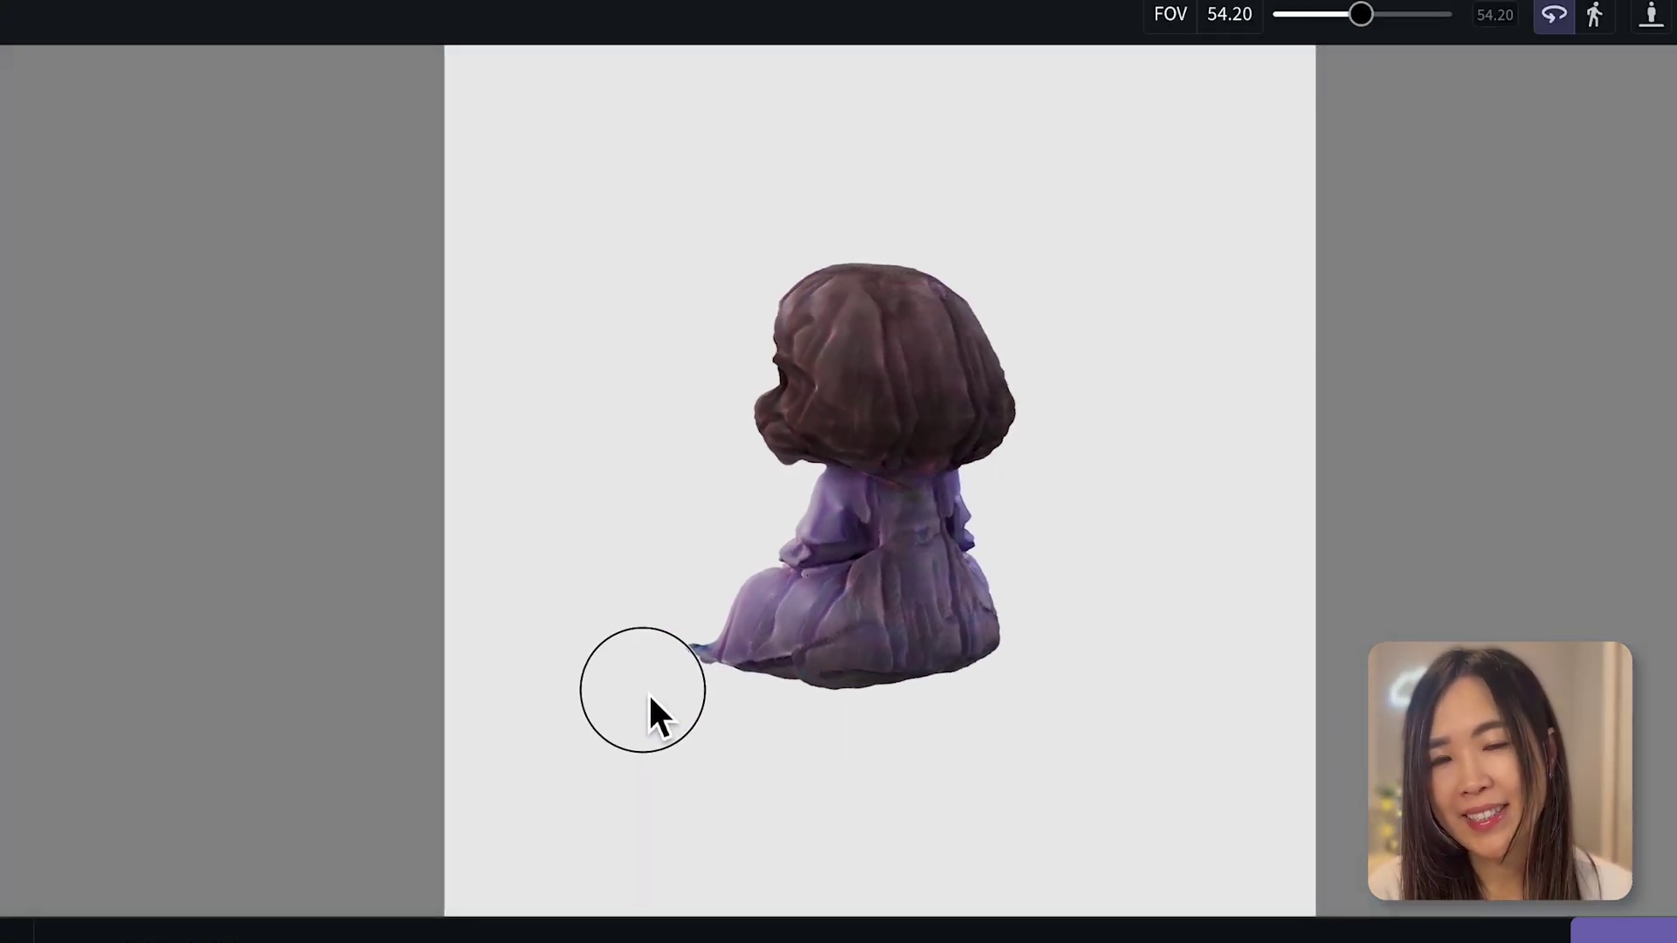
{"action": "left_click", "coordinate": [1094, 667]}
{"action": "left_click_drag", "start_coordinate": [1094, 665], "coordinate": [742, 632]}
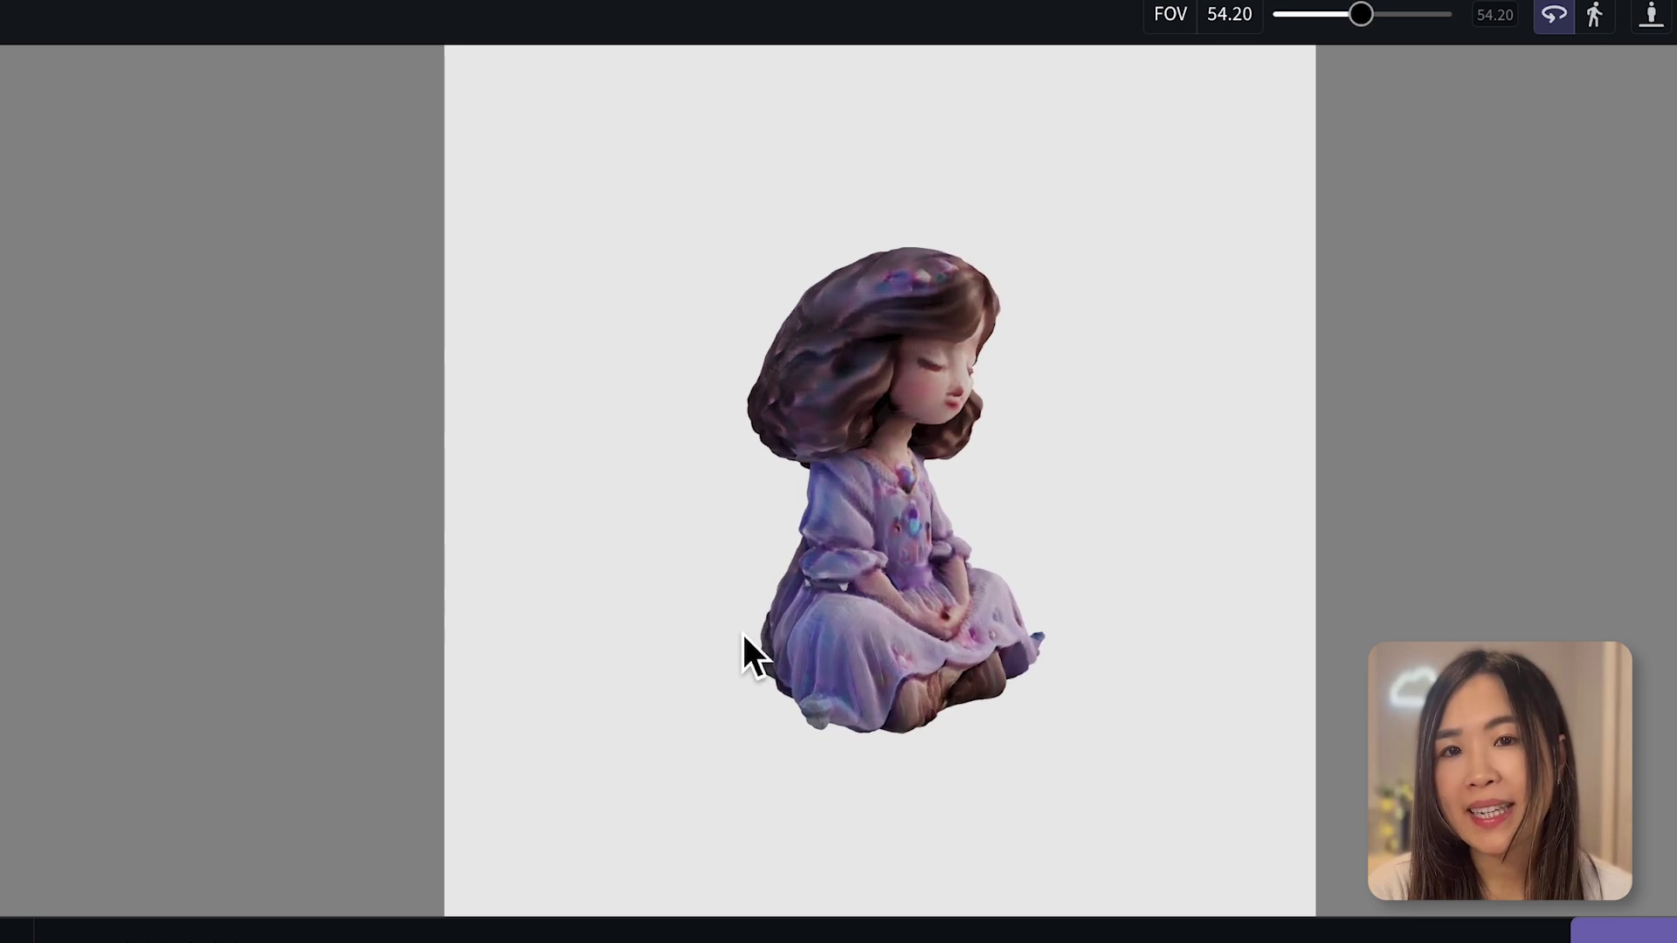
{"action": "left_click", "coordinate": [1134, 680]}
{"action": "left_click_drag", "start_coordinate": [1136, 682], "coordinate": [1088, 682]}
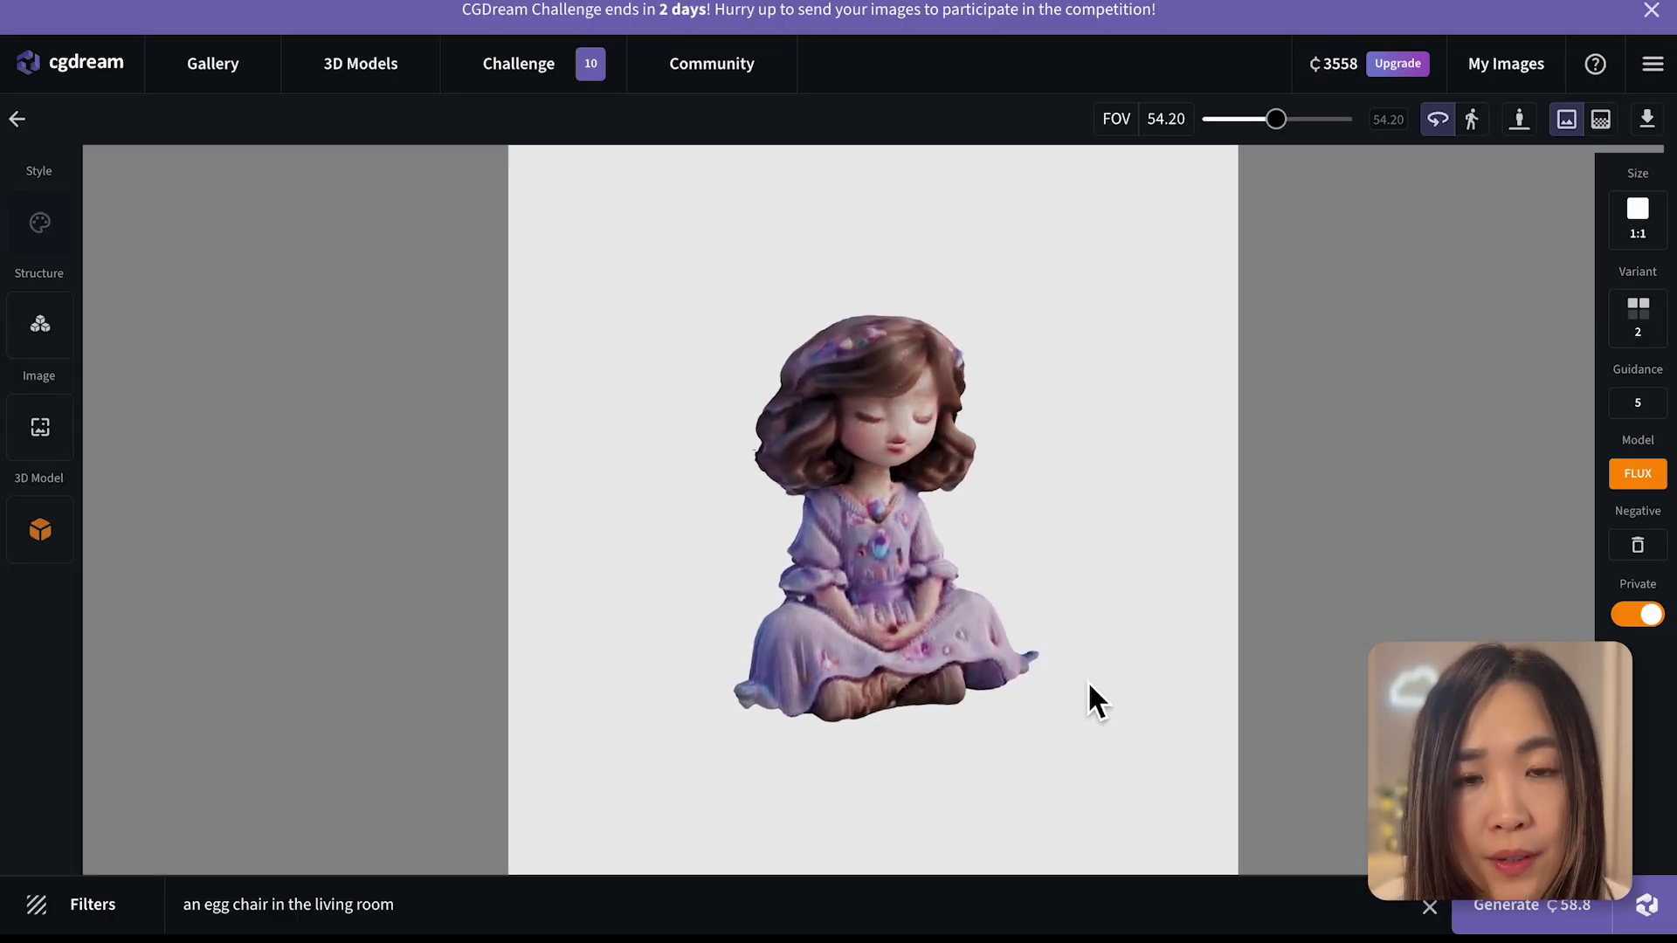
- Generate "a little girl in purple dress, meditating on the mountain with a crystal on the side" with model strength 0.76, 3d Cartoon 1.00, Knitted Wool 0.50
{"action": "left_click", "coordinate": [41, 530]}
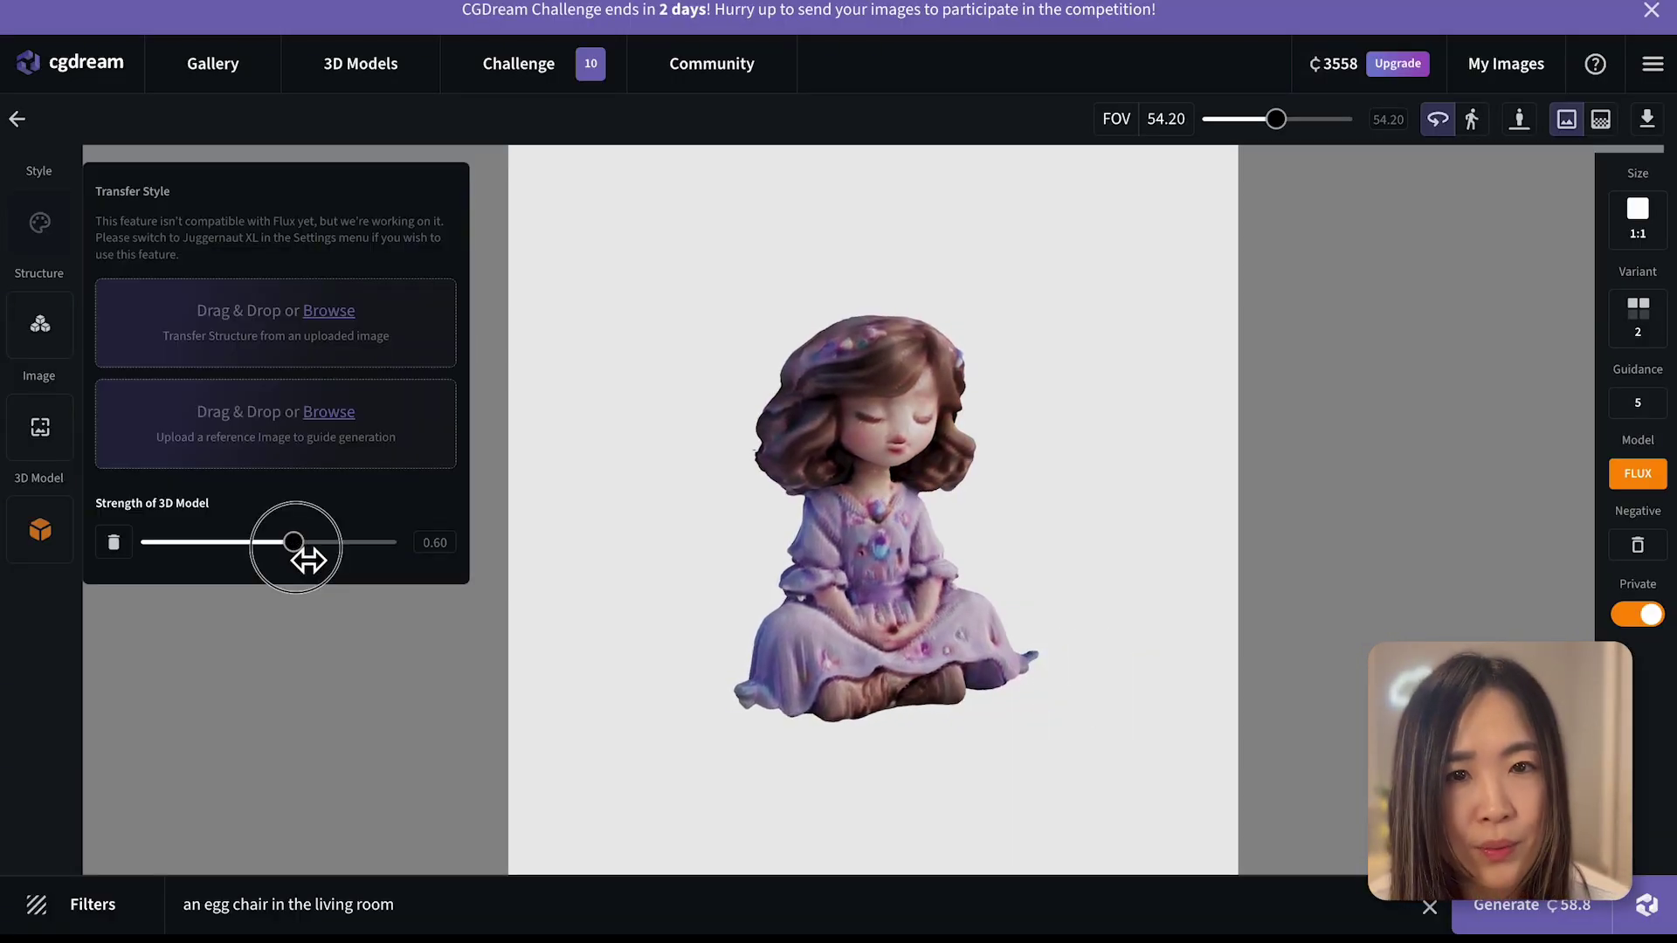
{"action": "left_click_drag", "start_coordinate": [308, 559], "coordinate": [337, 561]}
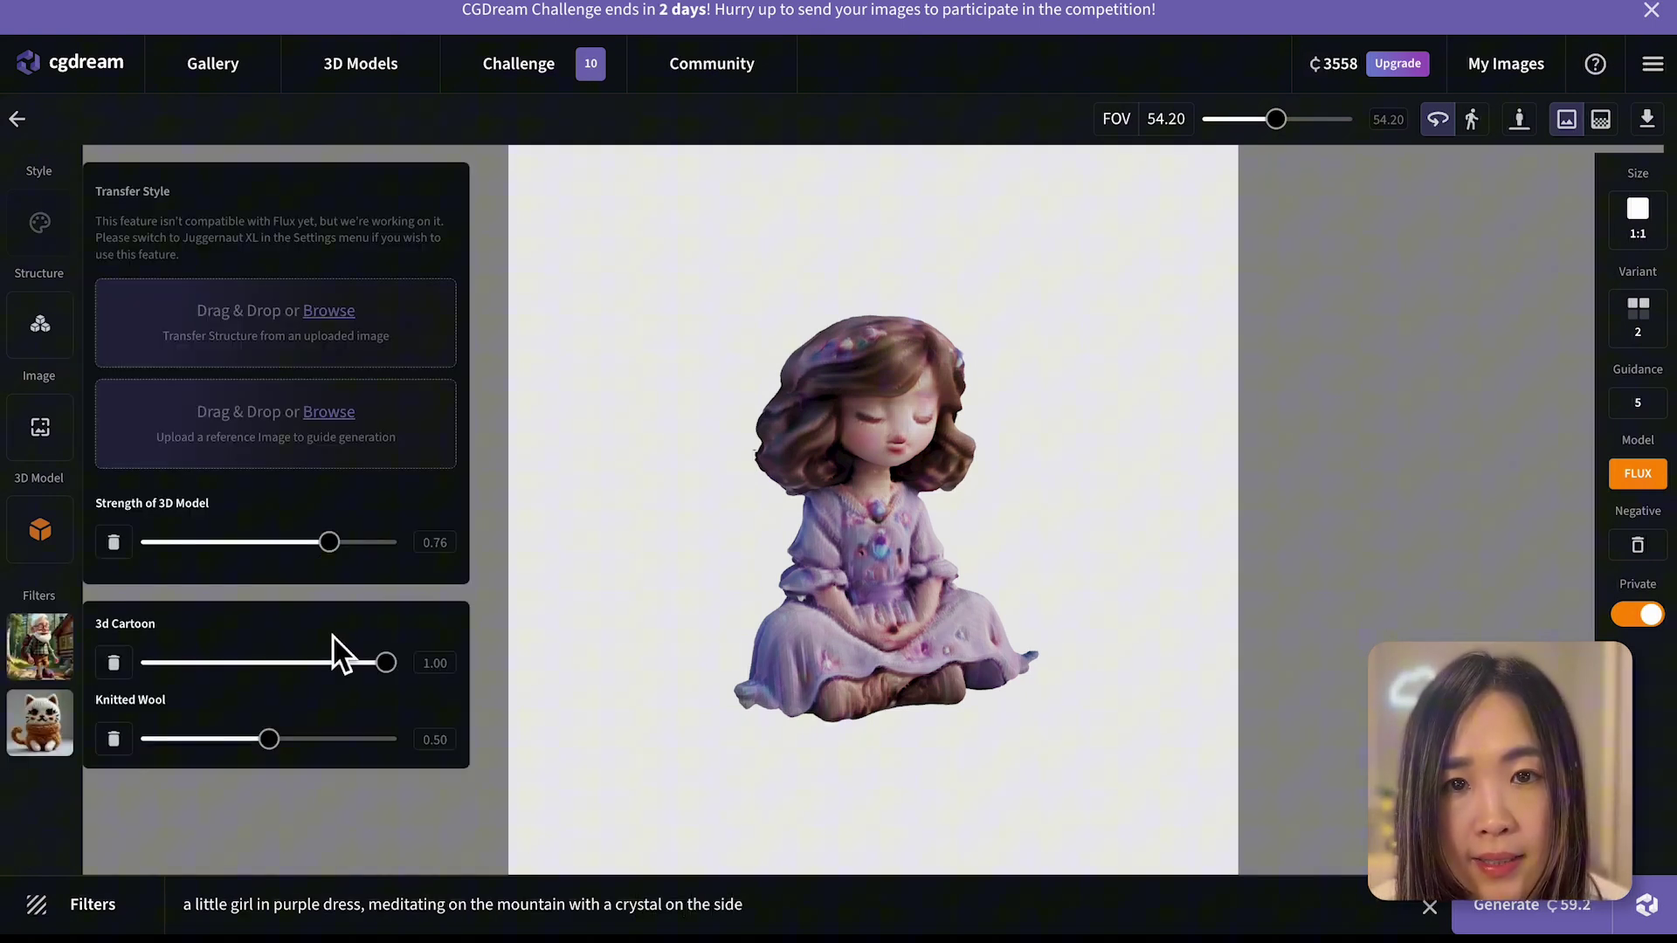
{"action": "left_click", "coordinate": [270, 799]}
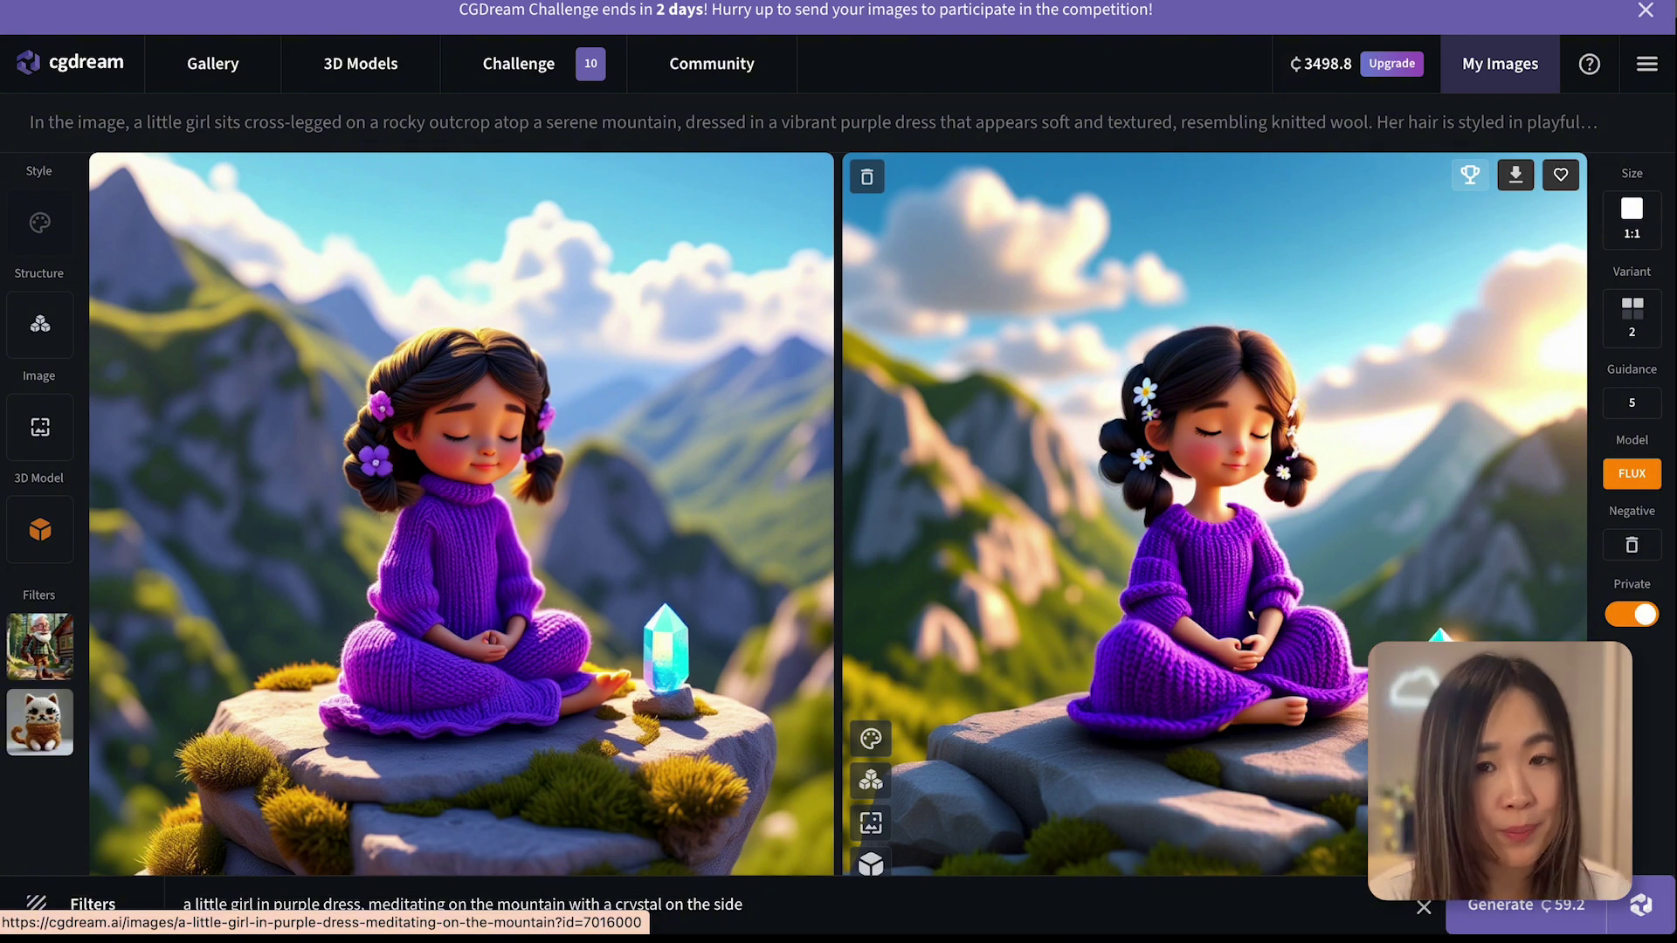
- Open the second generated image of the meditating girl and inspect the girl and crystal up close
{"action": "left_click", "coordinate": [1323, 709]}
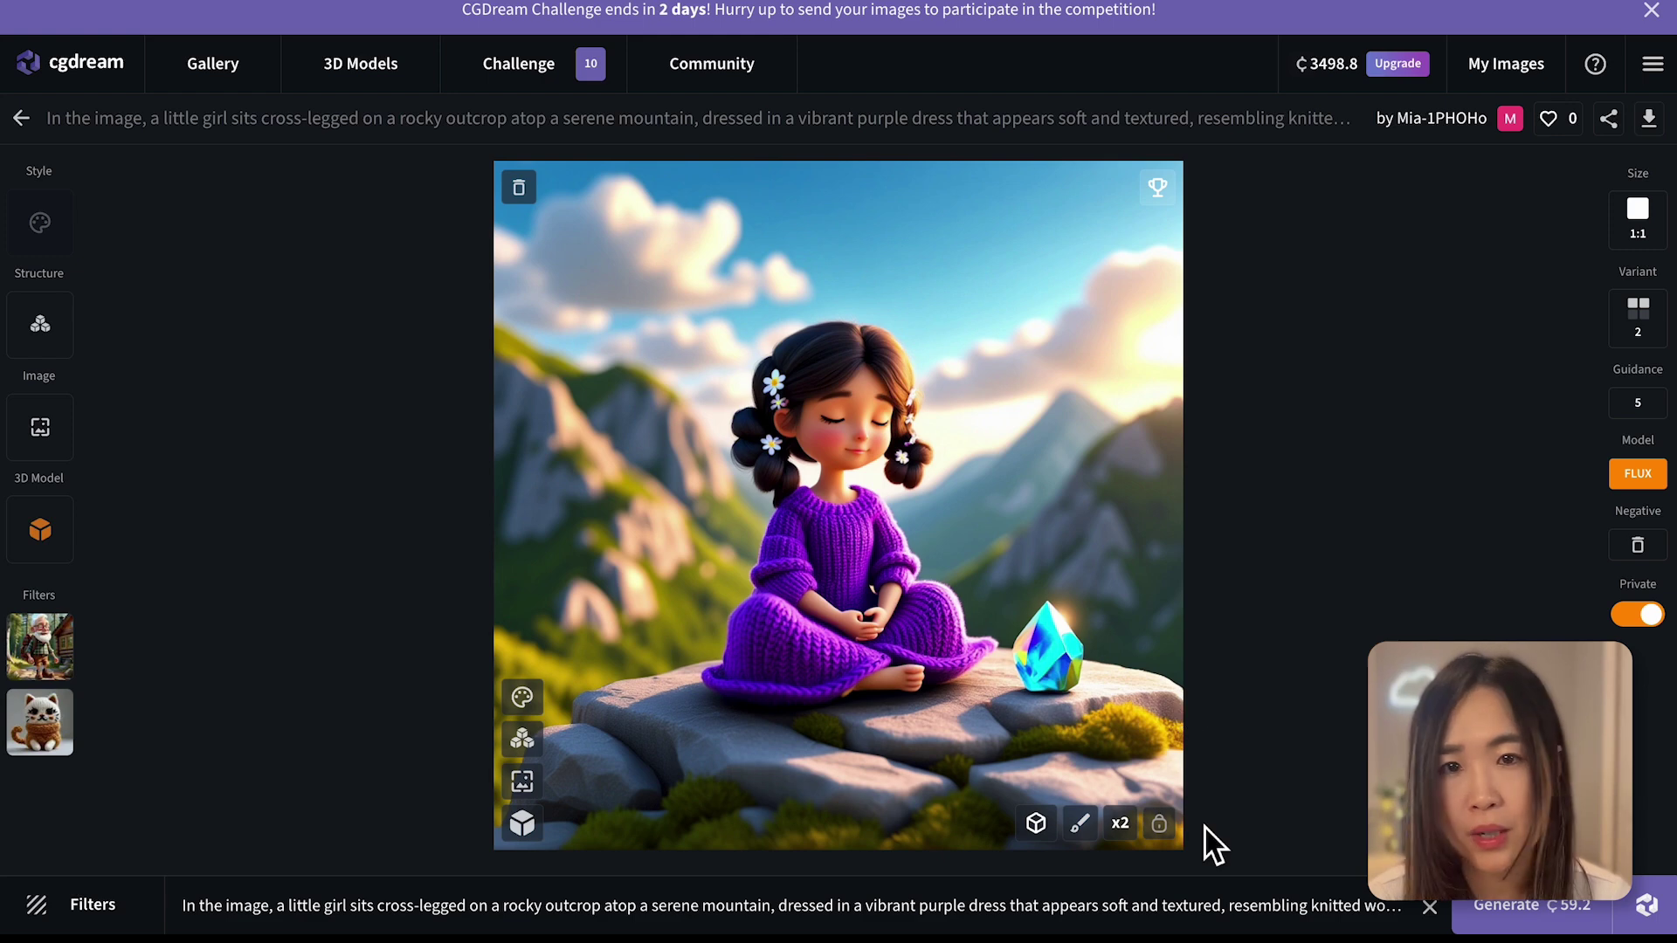
{"action": "left_click", "coordinate": [1034, 651]}
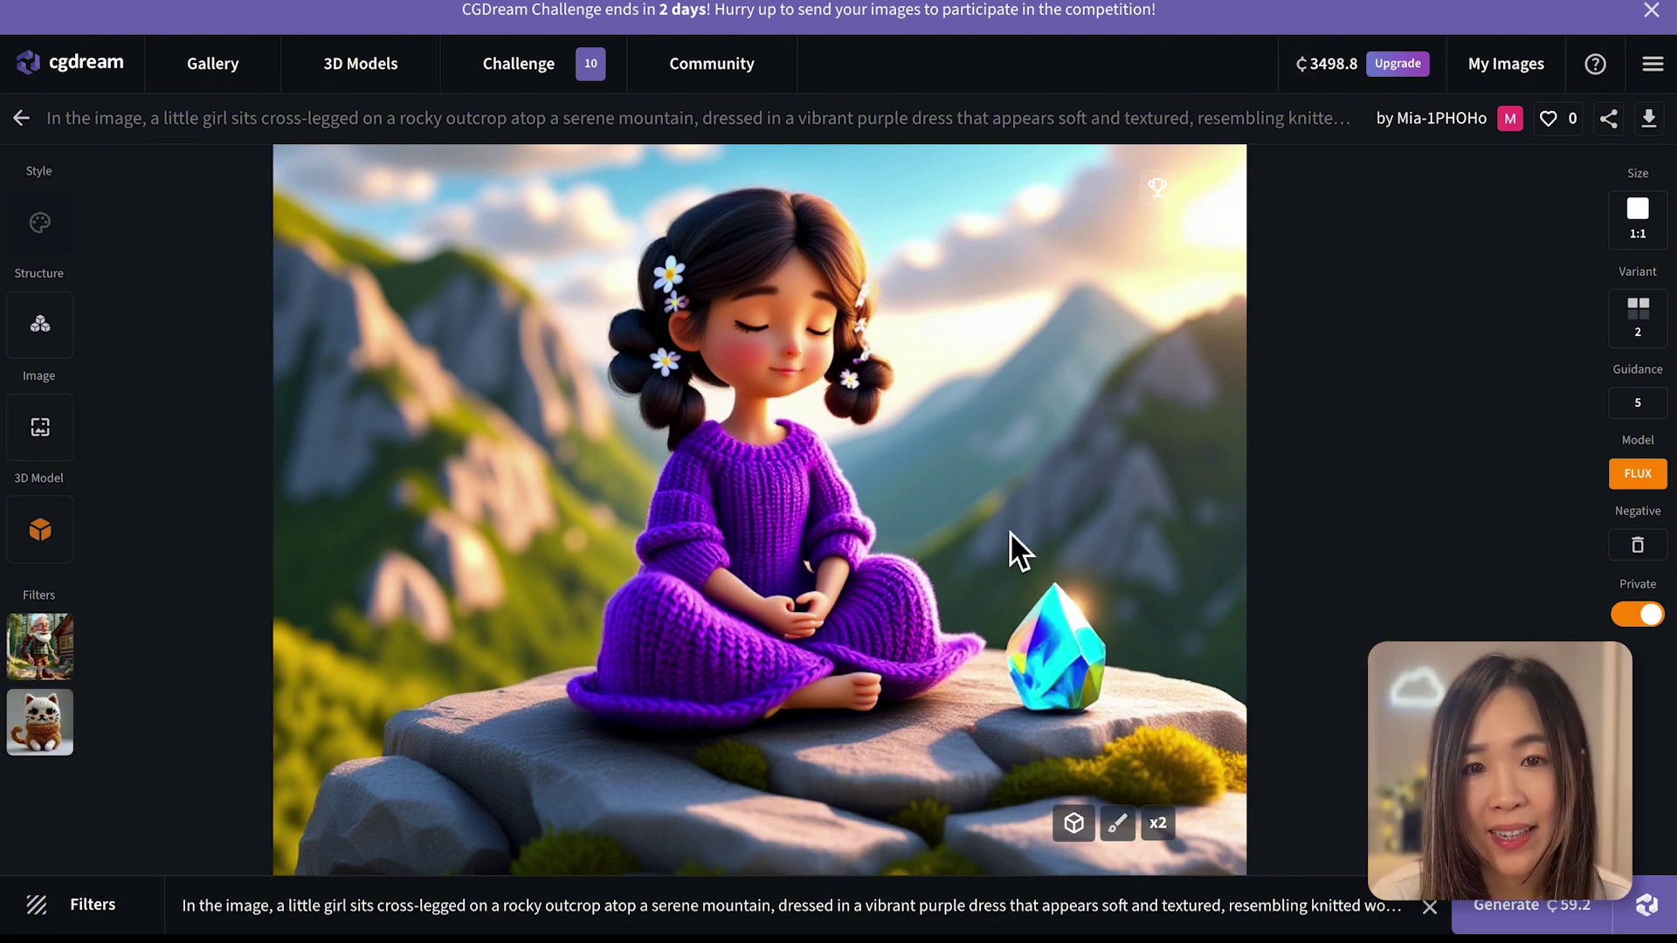
{"action": "left_click", "coordinate": [1130, 603]}
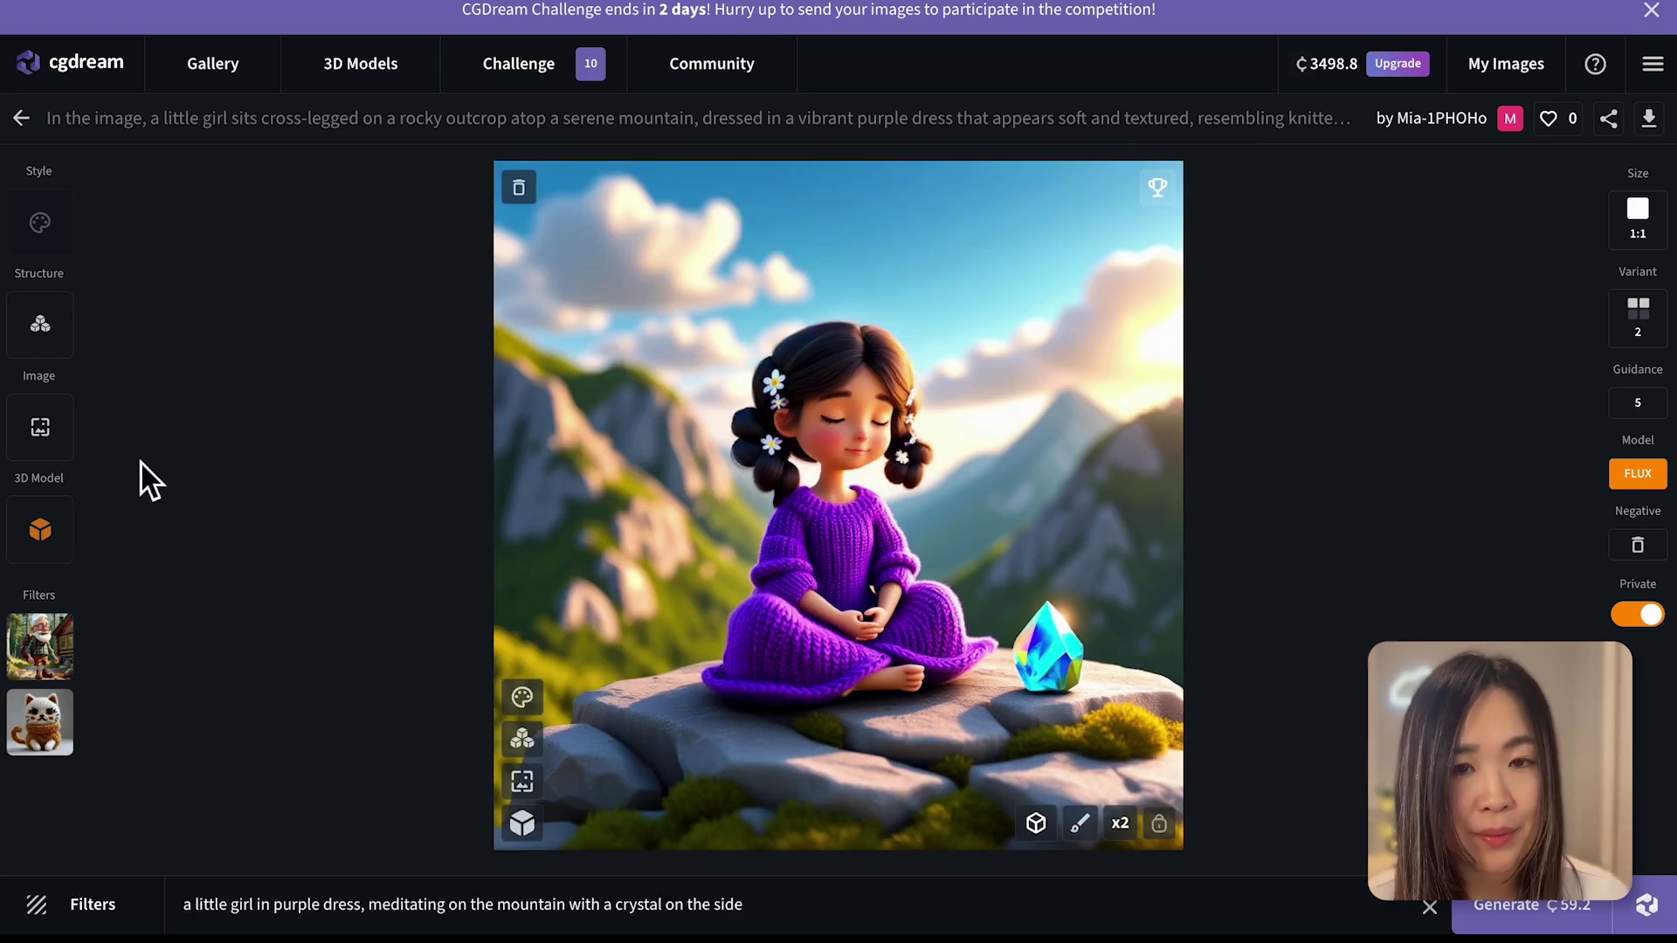
- Reopen the source 3D model of the meditating girl image from its reference settings and orbit it
{"action": "left_click", "coordinate": [40, 530]}
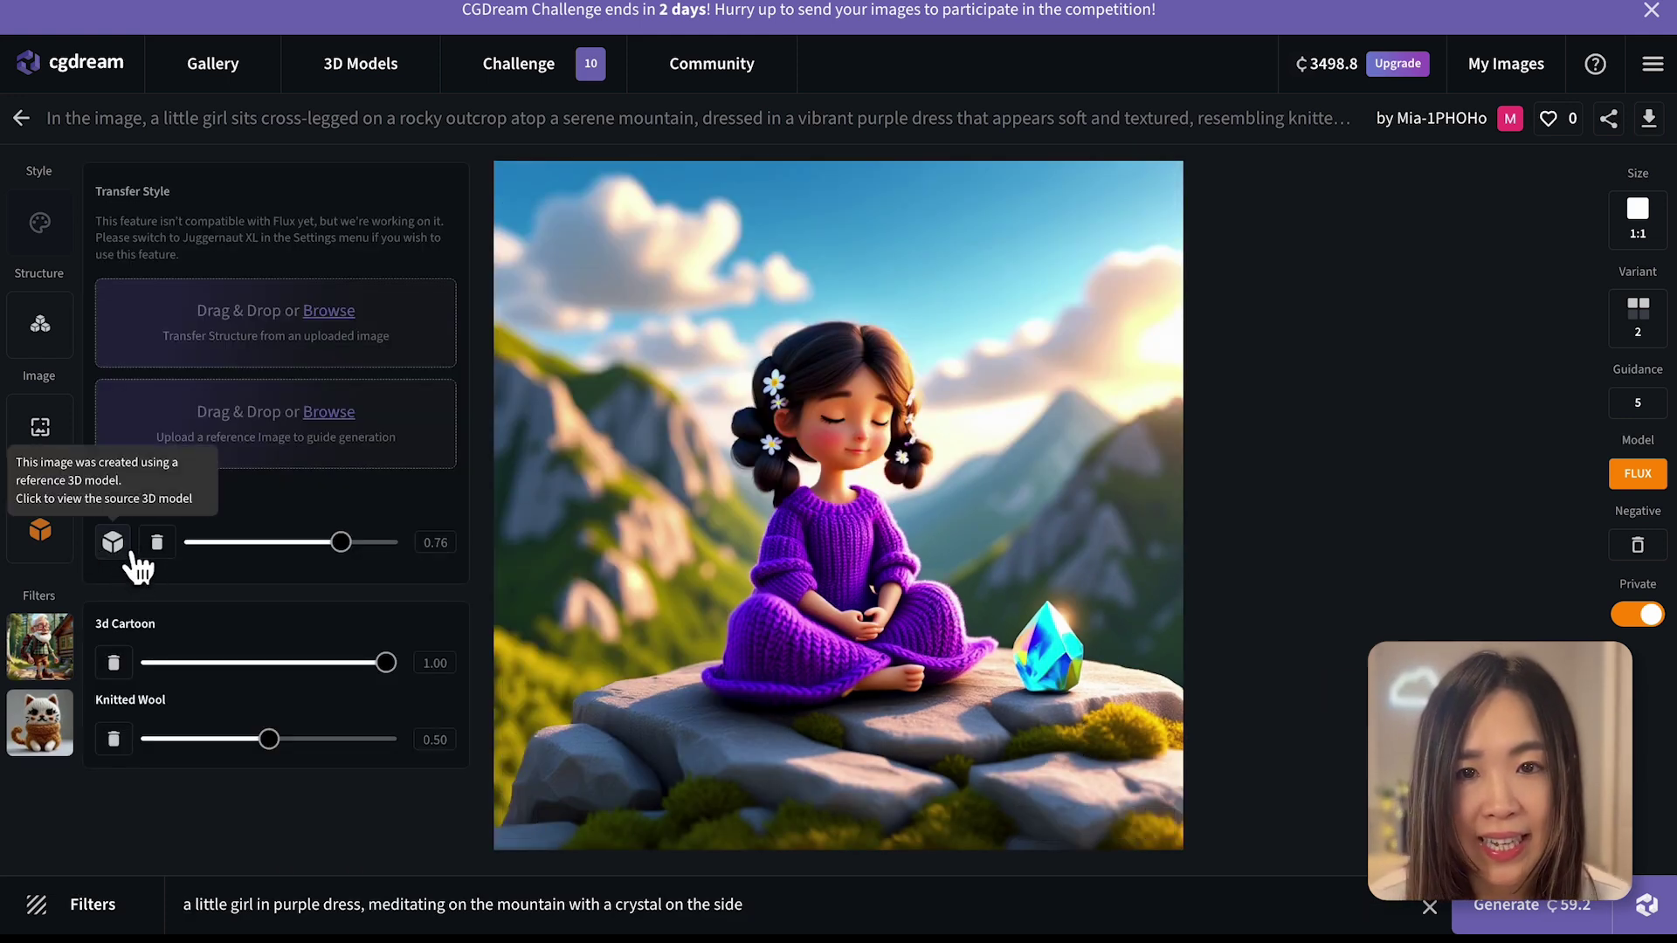
{"action": "left_click", "coordinate": [112, 542]}
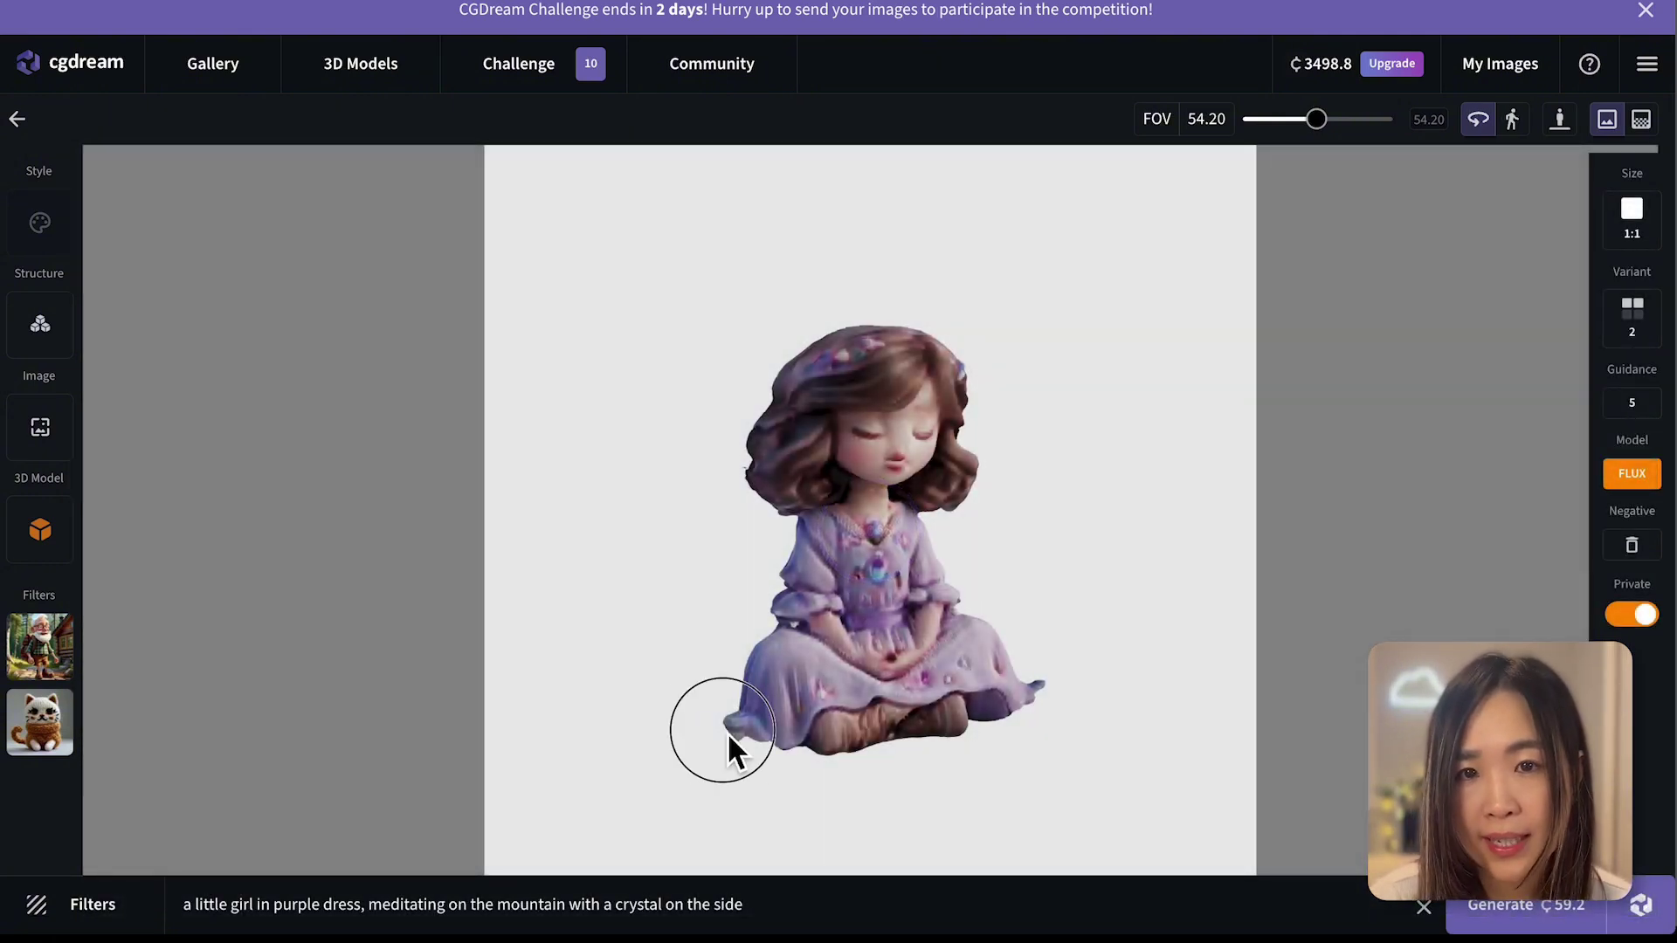
{"action": "left_click_drag", "start_coordinate": [727, 732], "coordinate": [683, 730]}
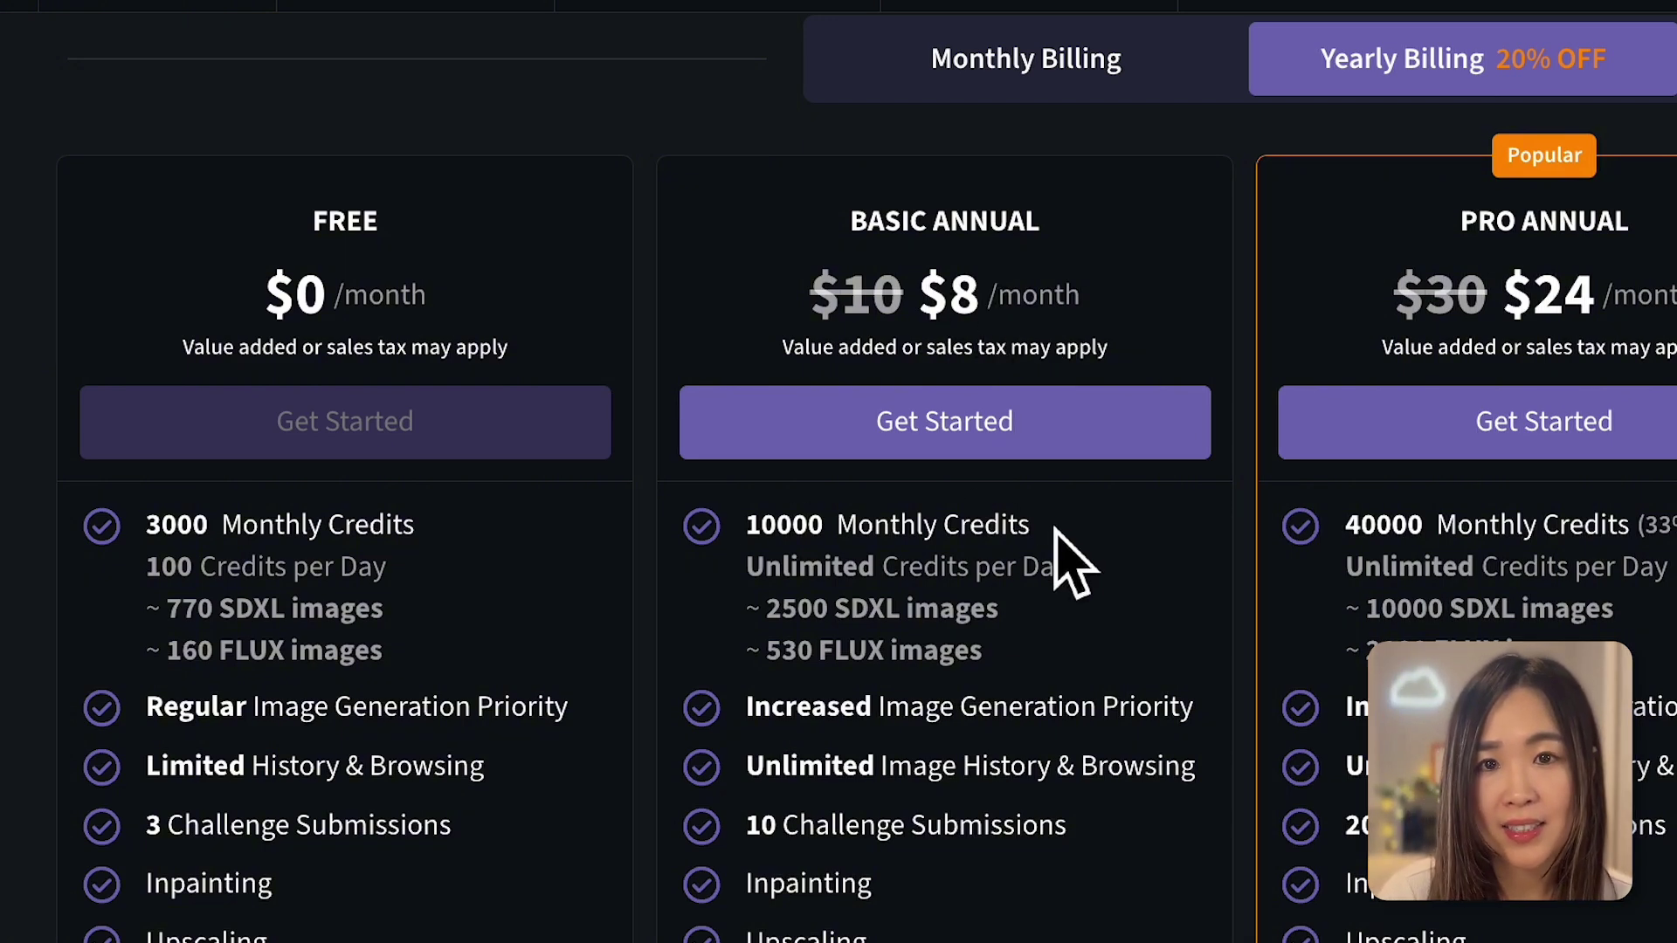
- Review the credits and features of the Free, Basic Annual and Pro Annual plans
{"action": "scroll", "coordinate": [1075, 563], "scroll_direction": "down", "scroll_amount": 3}
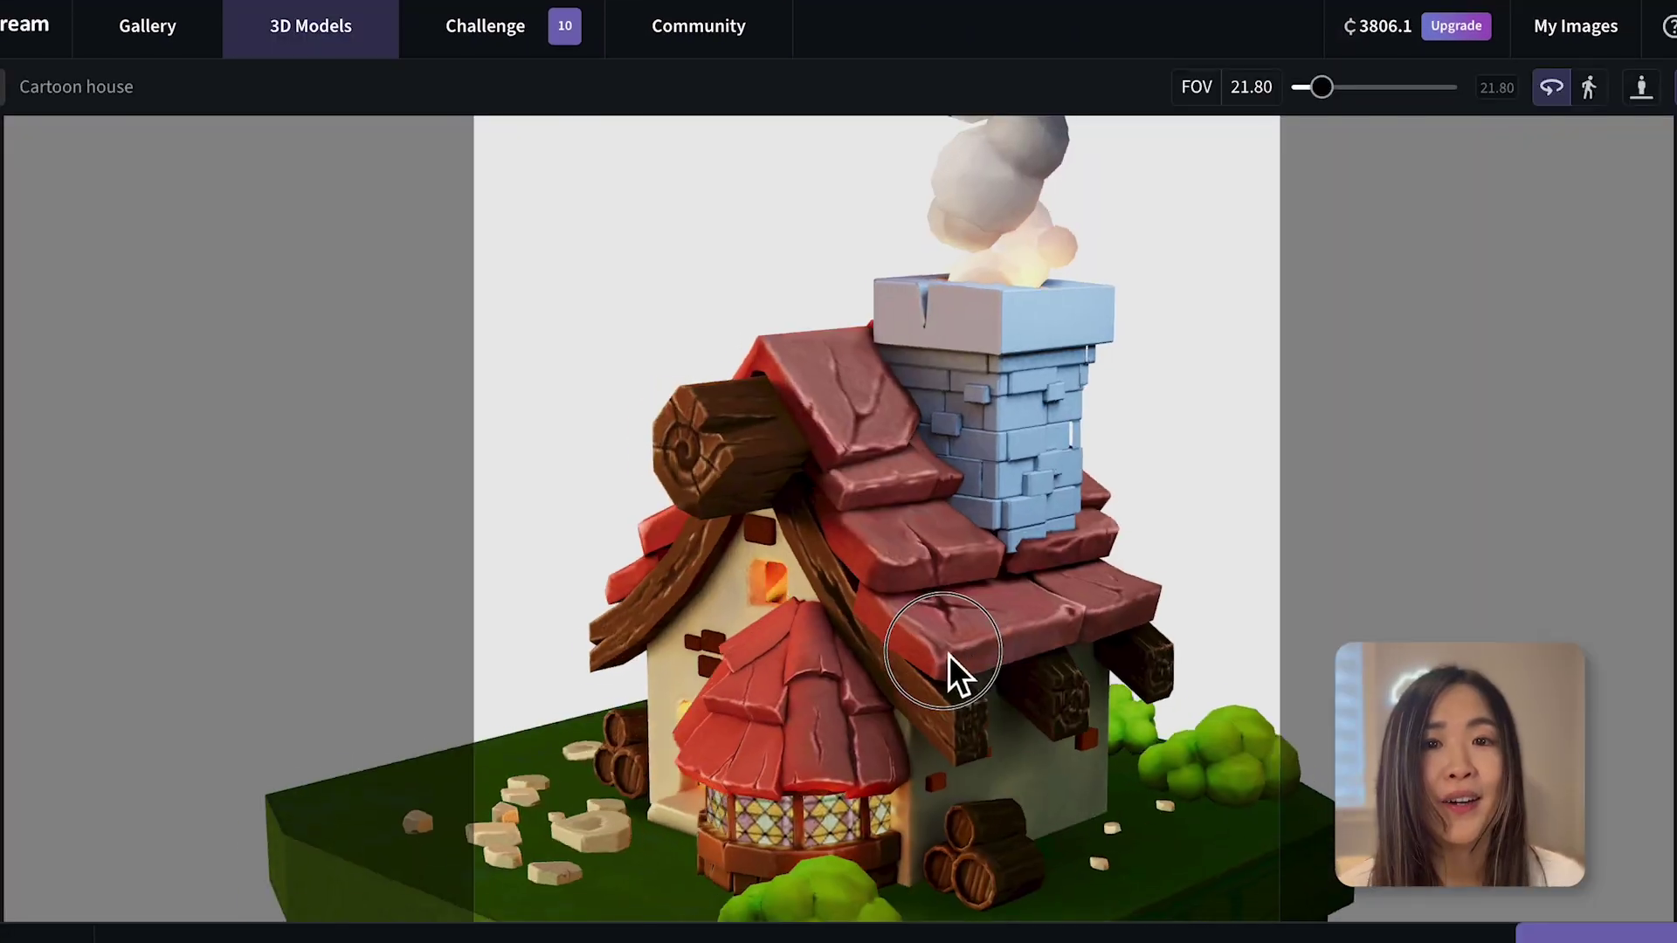
- Orbit the cartoon house 3D model to view its front and side
{"action": "mouse_move", "coordinate": [949, 654]}
{"action": "left_mouse_down"}
{"action": "mouse_move", "coordinate": [1080, 645]}
{"action": "mouse_move", "coordinate": [973, 639]}
{"action": "left_mouse_up"}
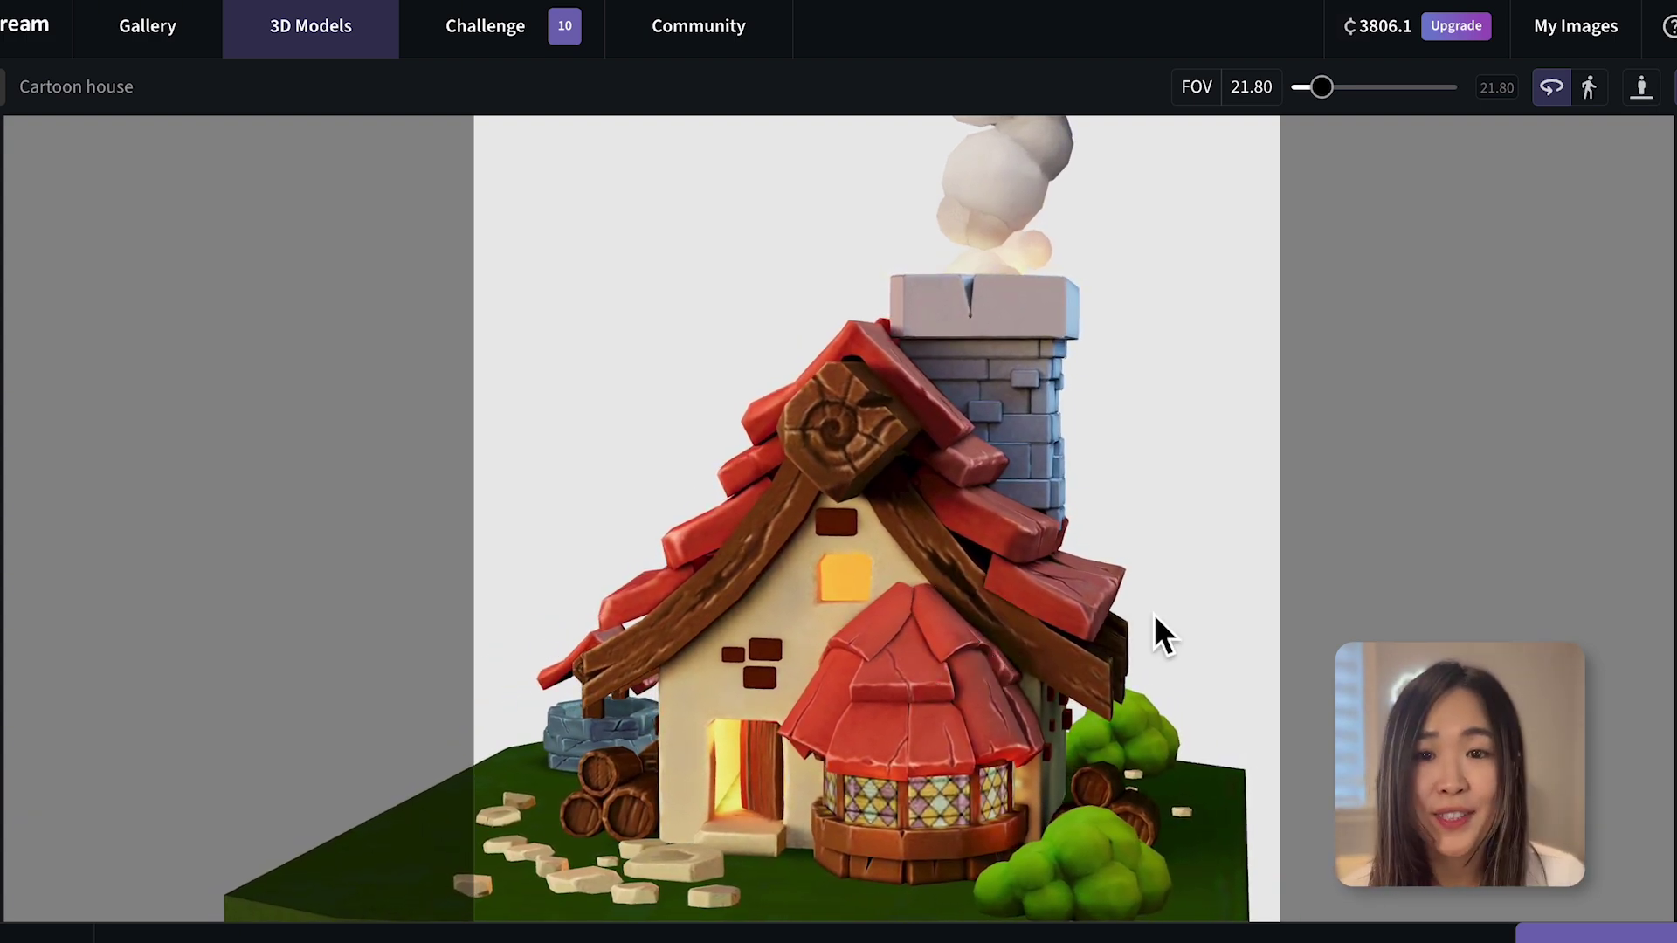
{"action": "left_click_drag", "start_coordinate": [1155, 615], "coordinate": [1099, 612]}
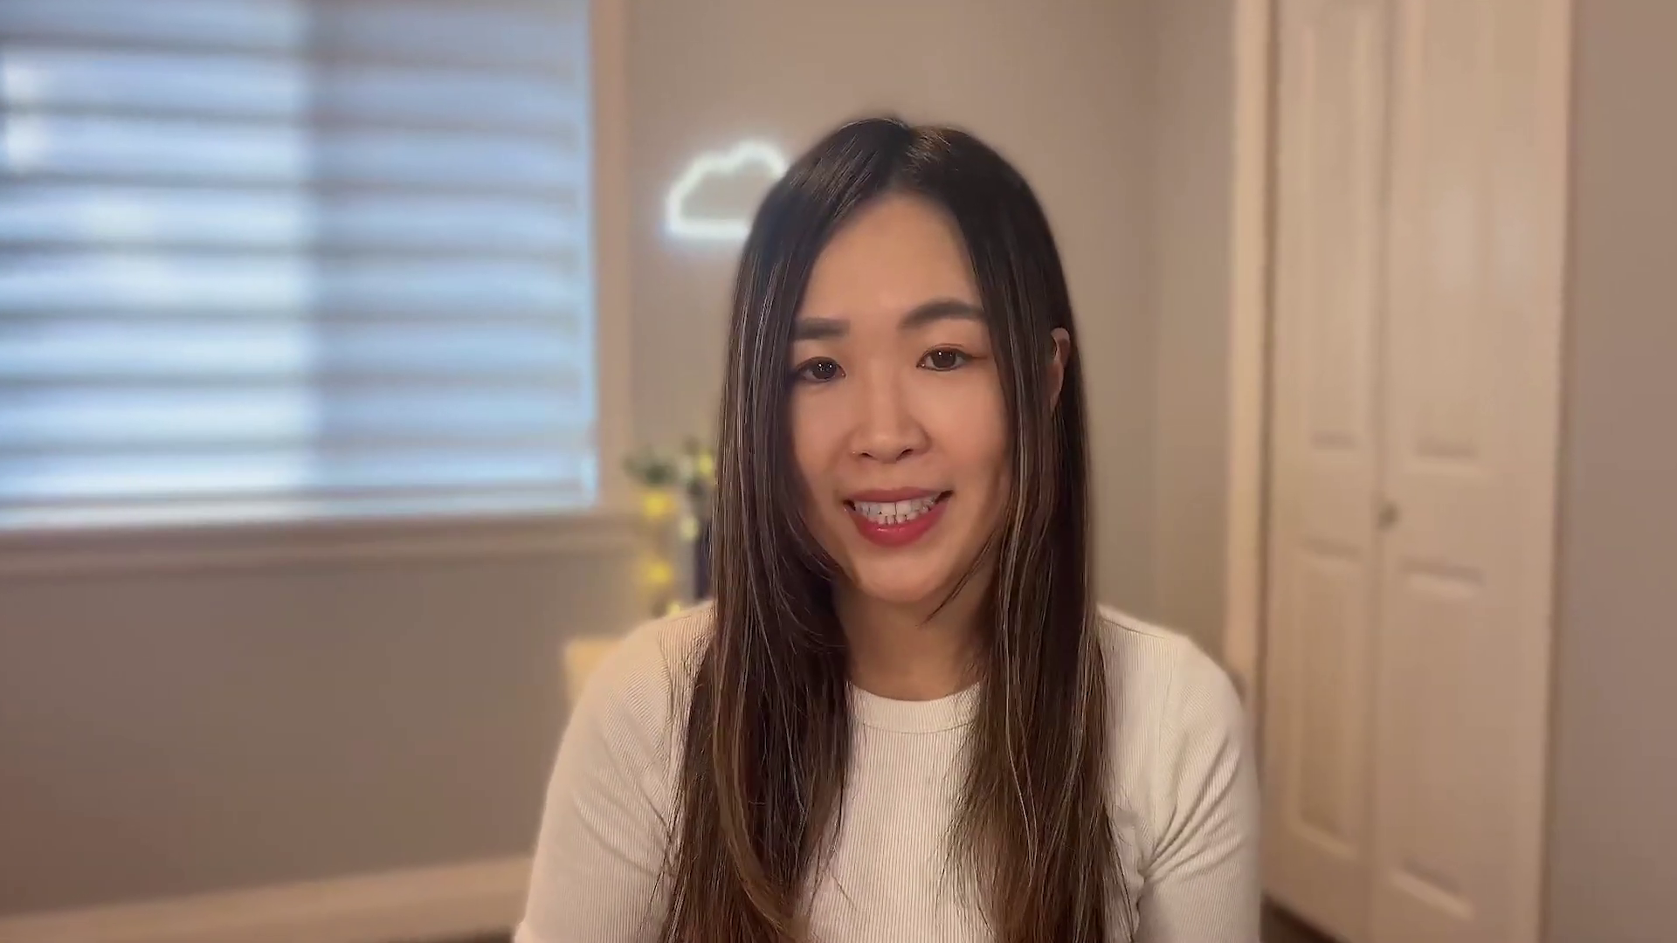